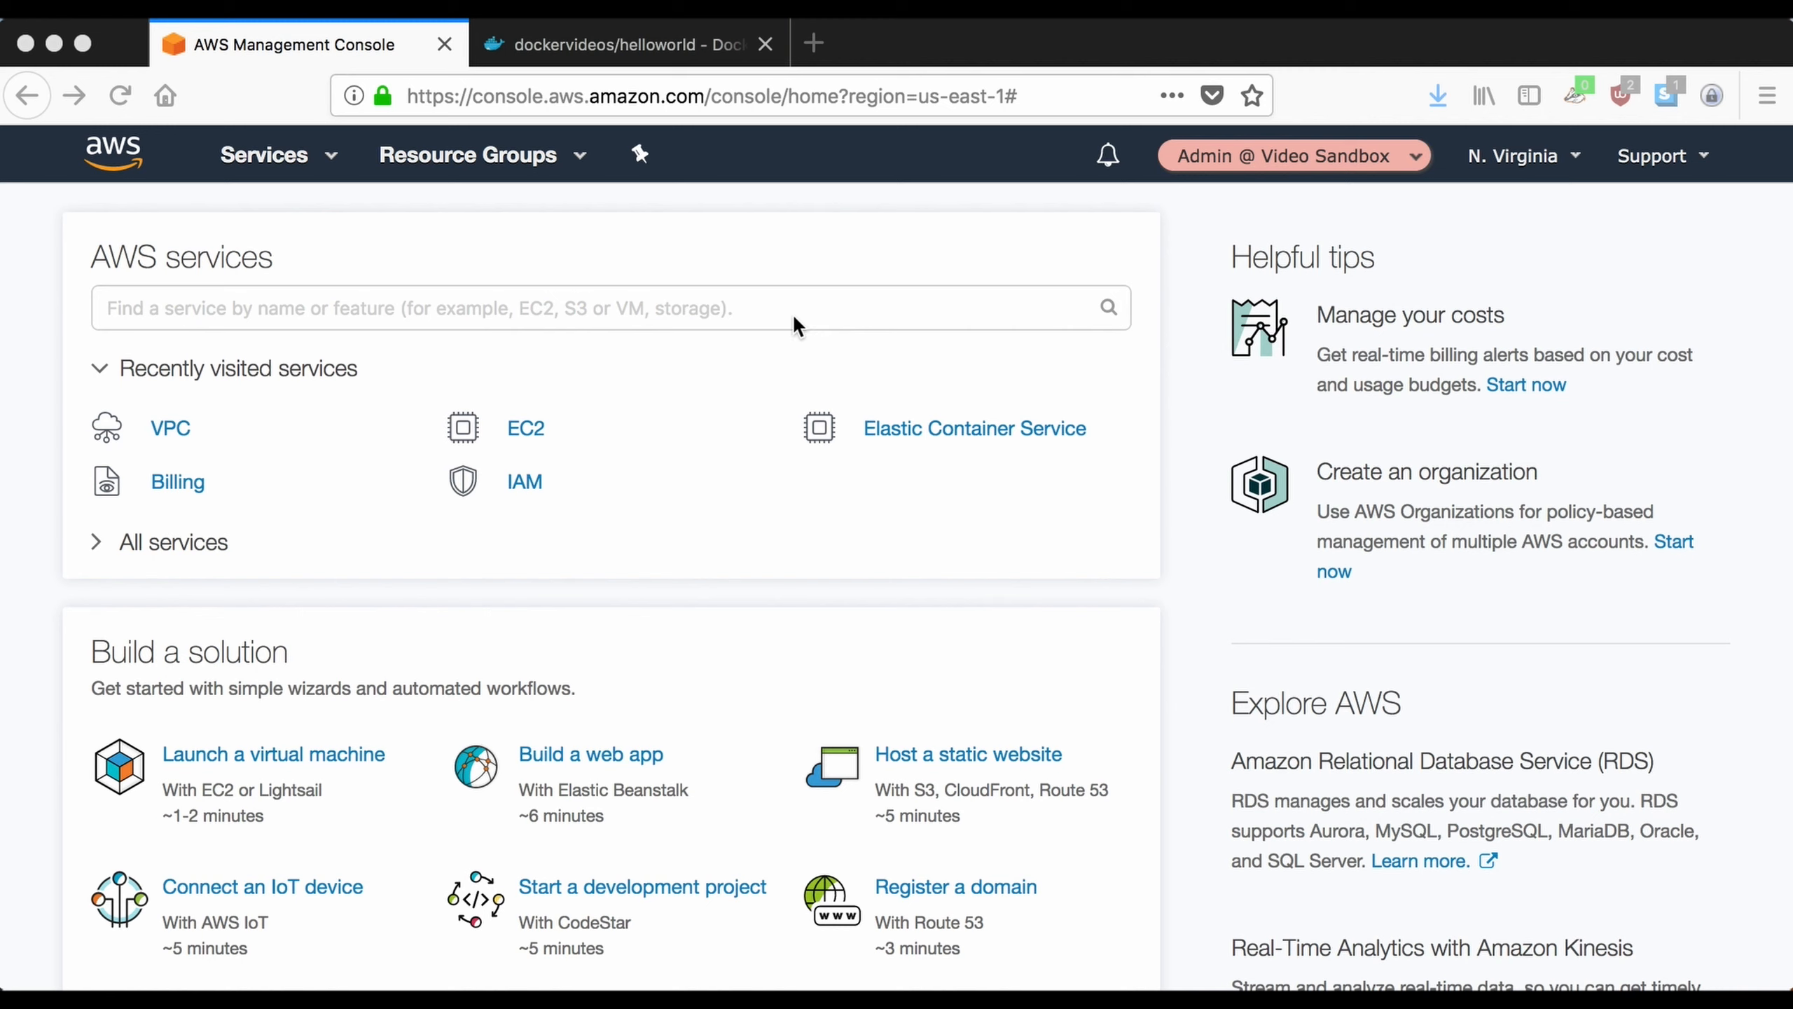
- Search the AWS services for "Elastic Contain" and open Elastic Container Service
click(795, 318)
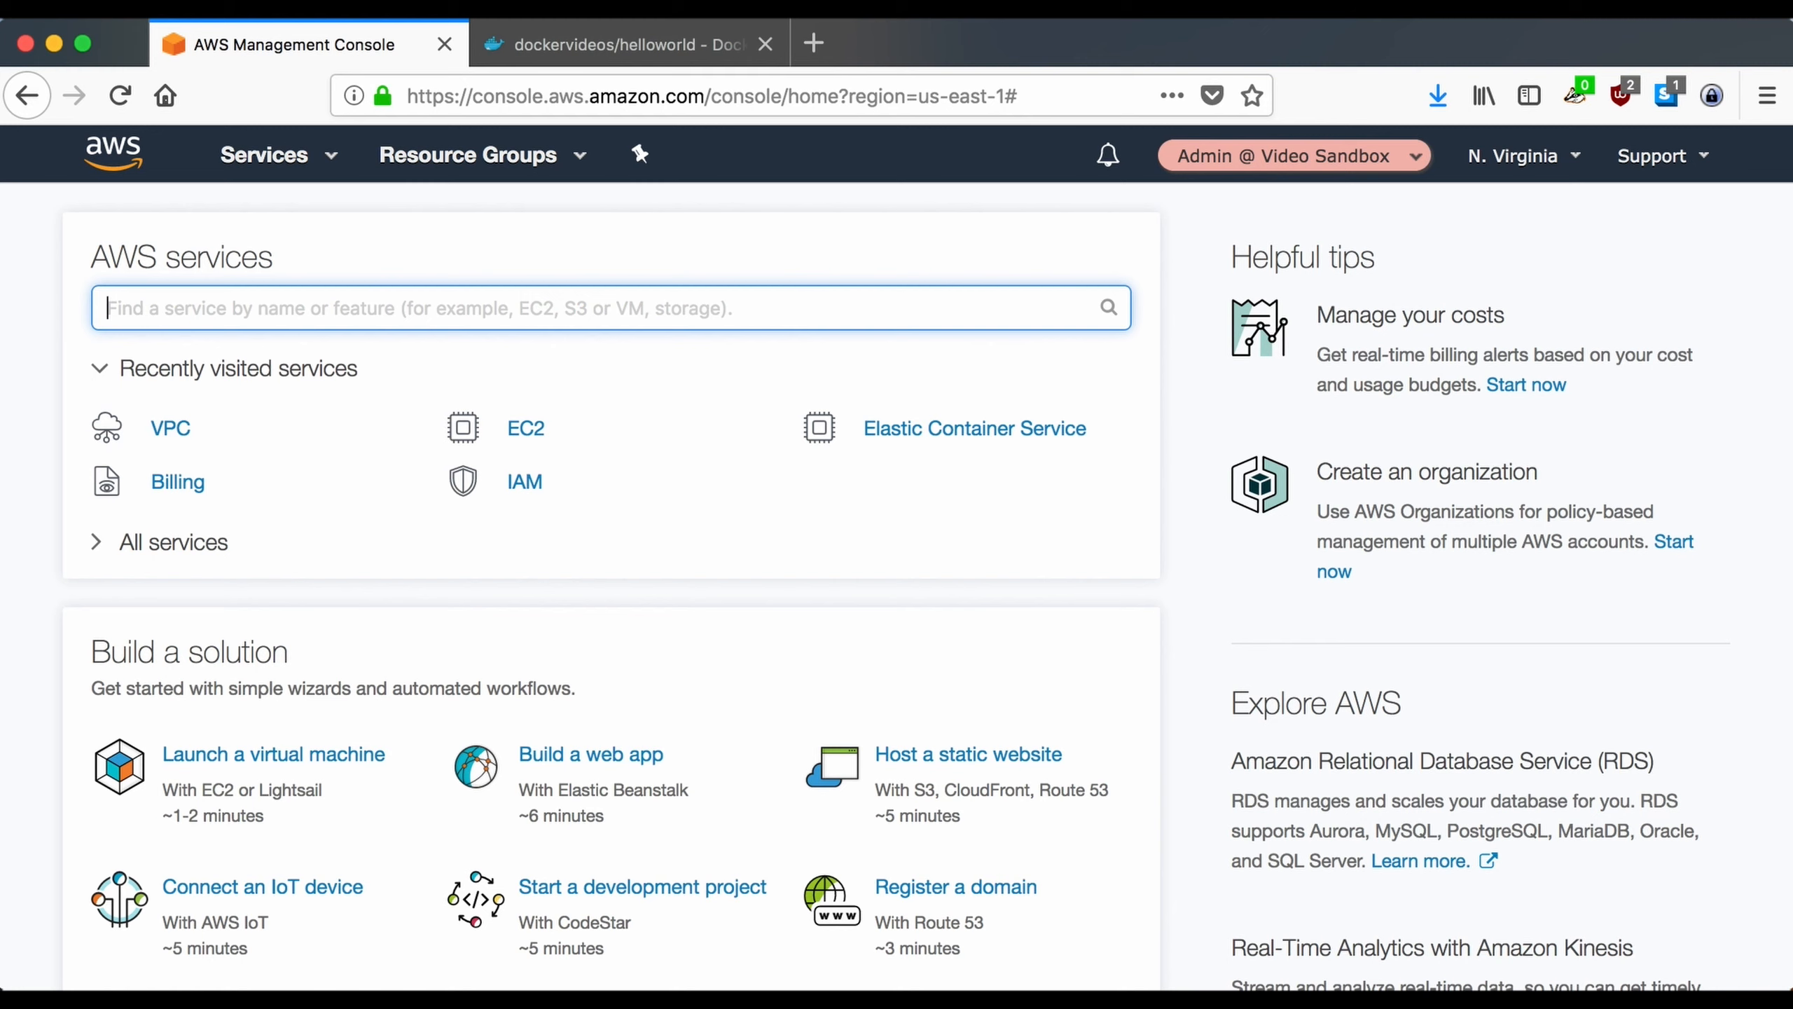
text(Elastic )
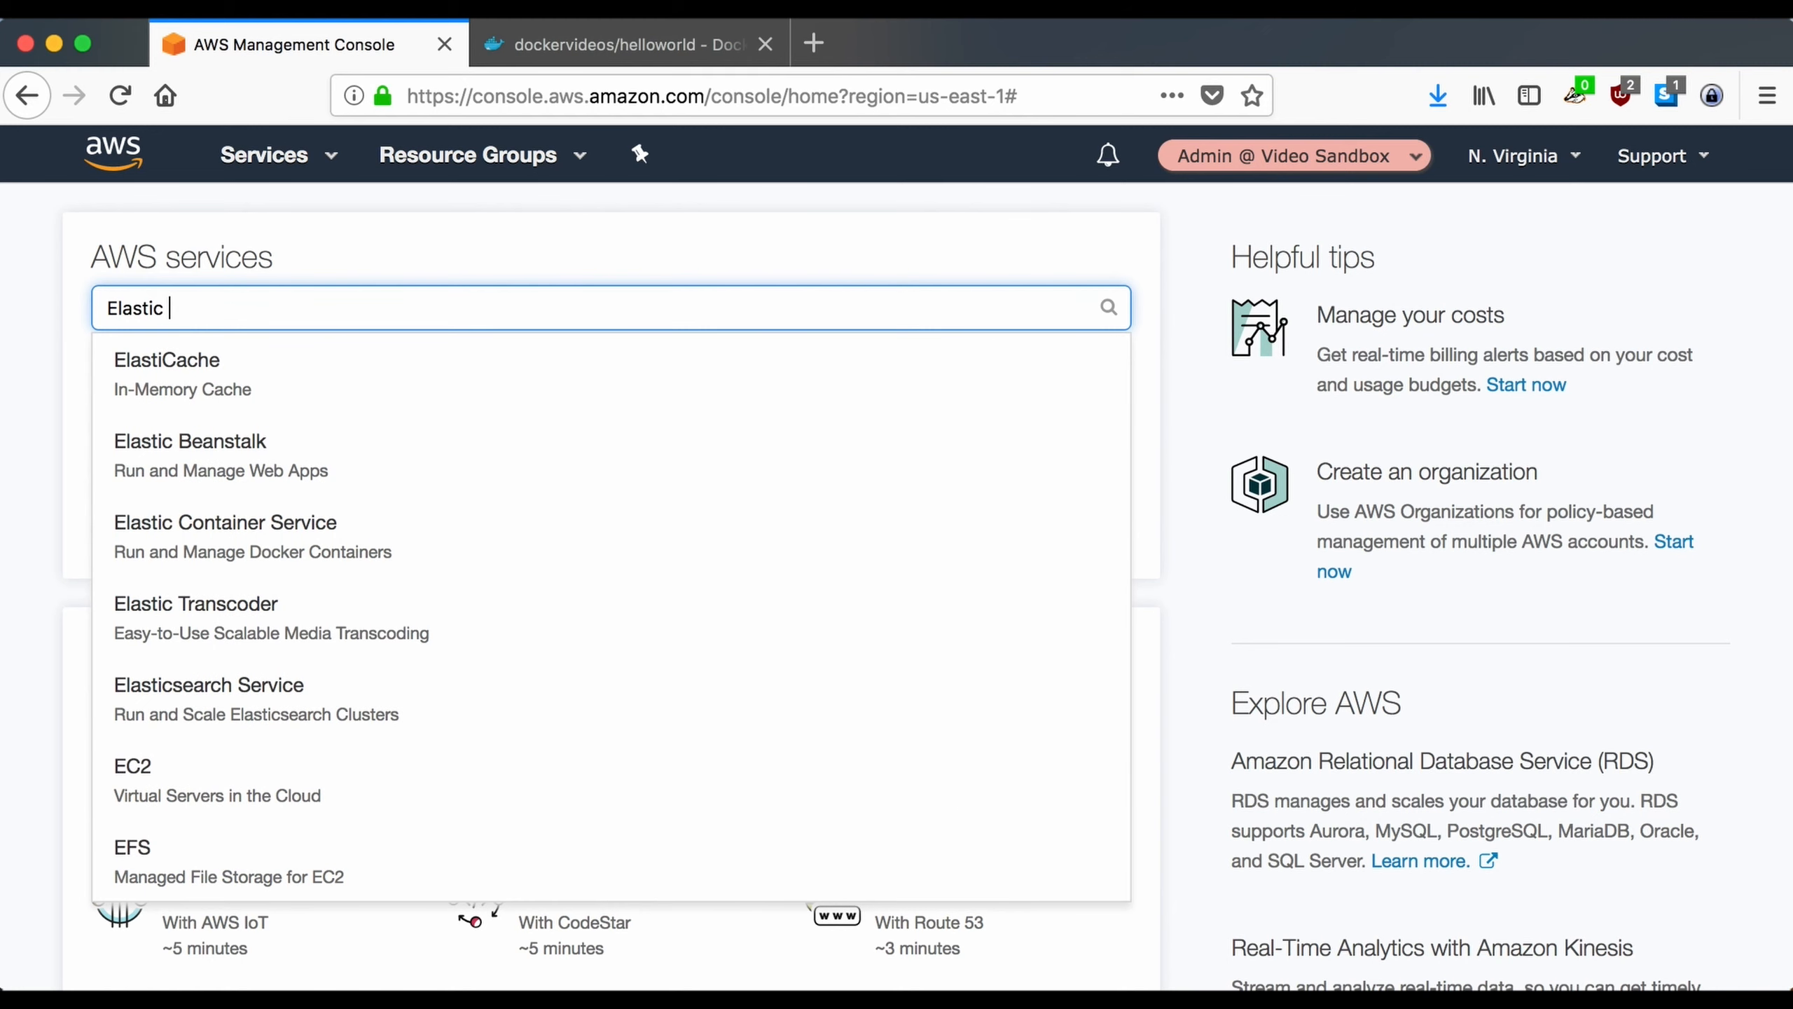
text(Contain)
key(Down)
key(Down)
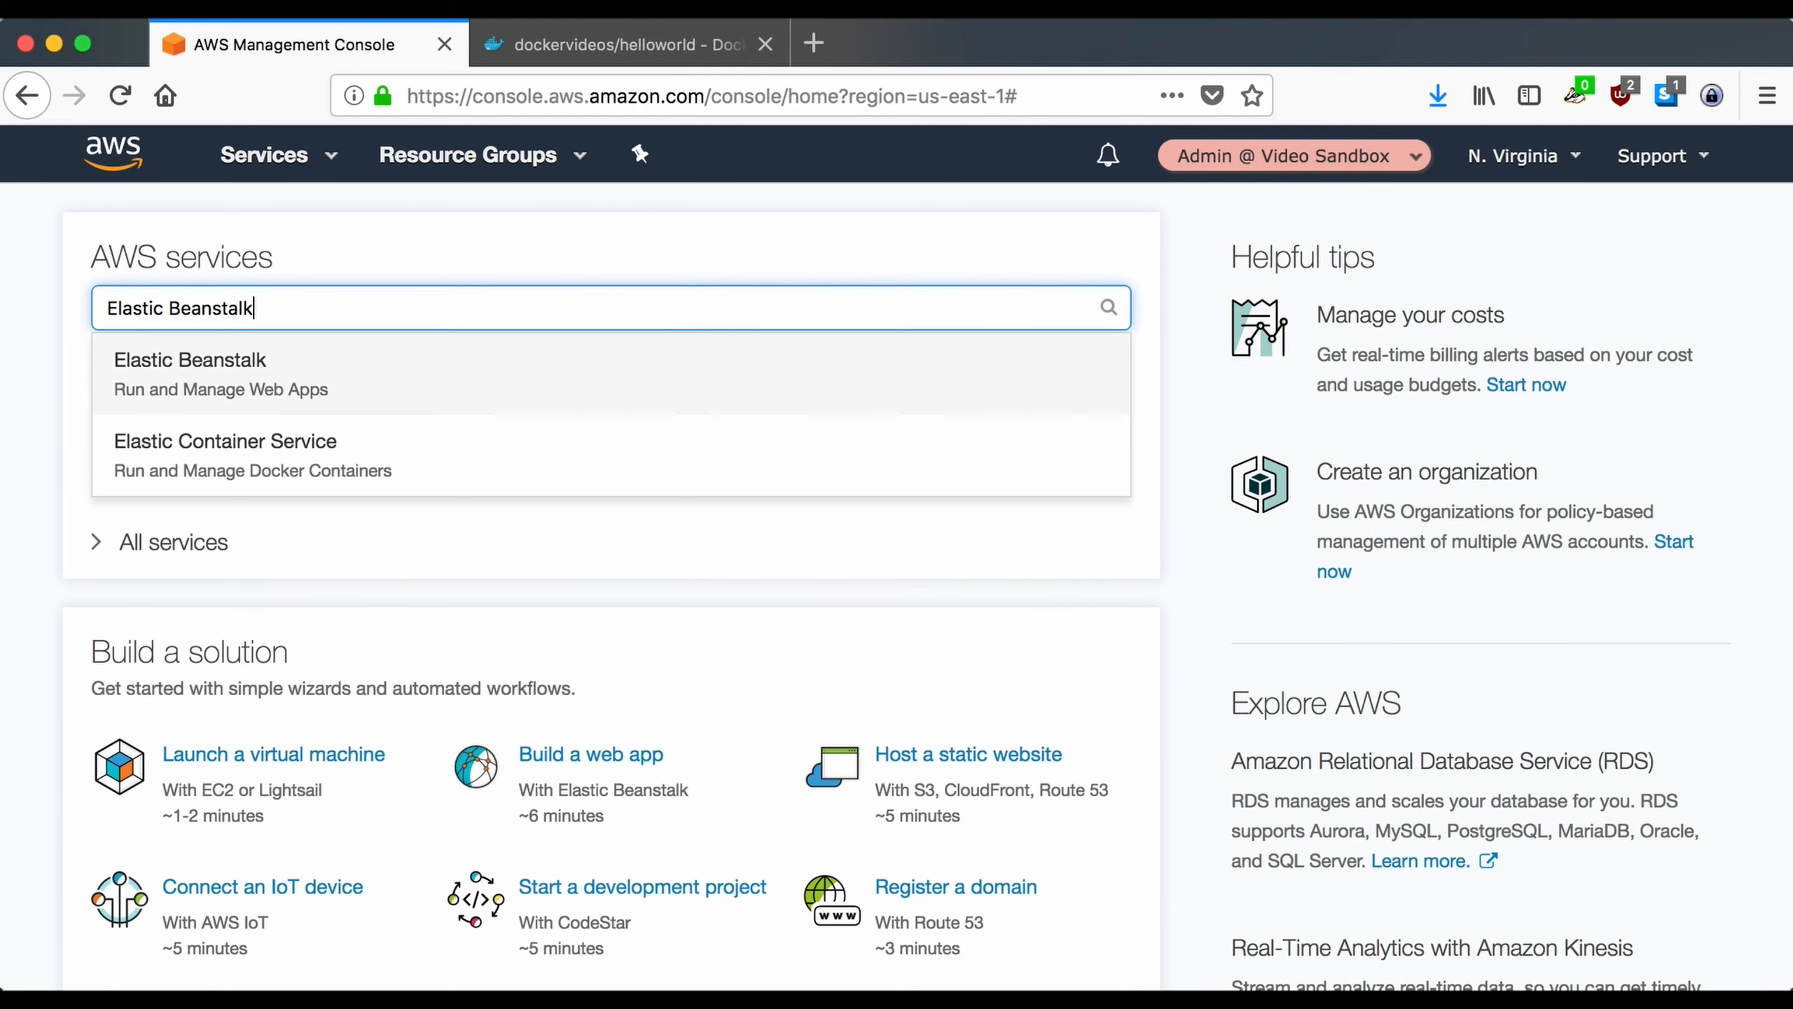
key(Return)
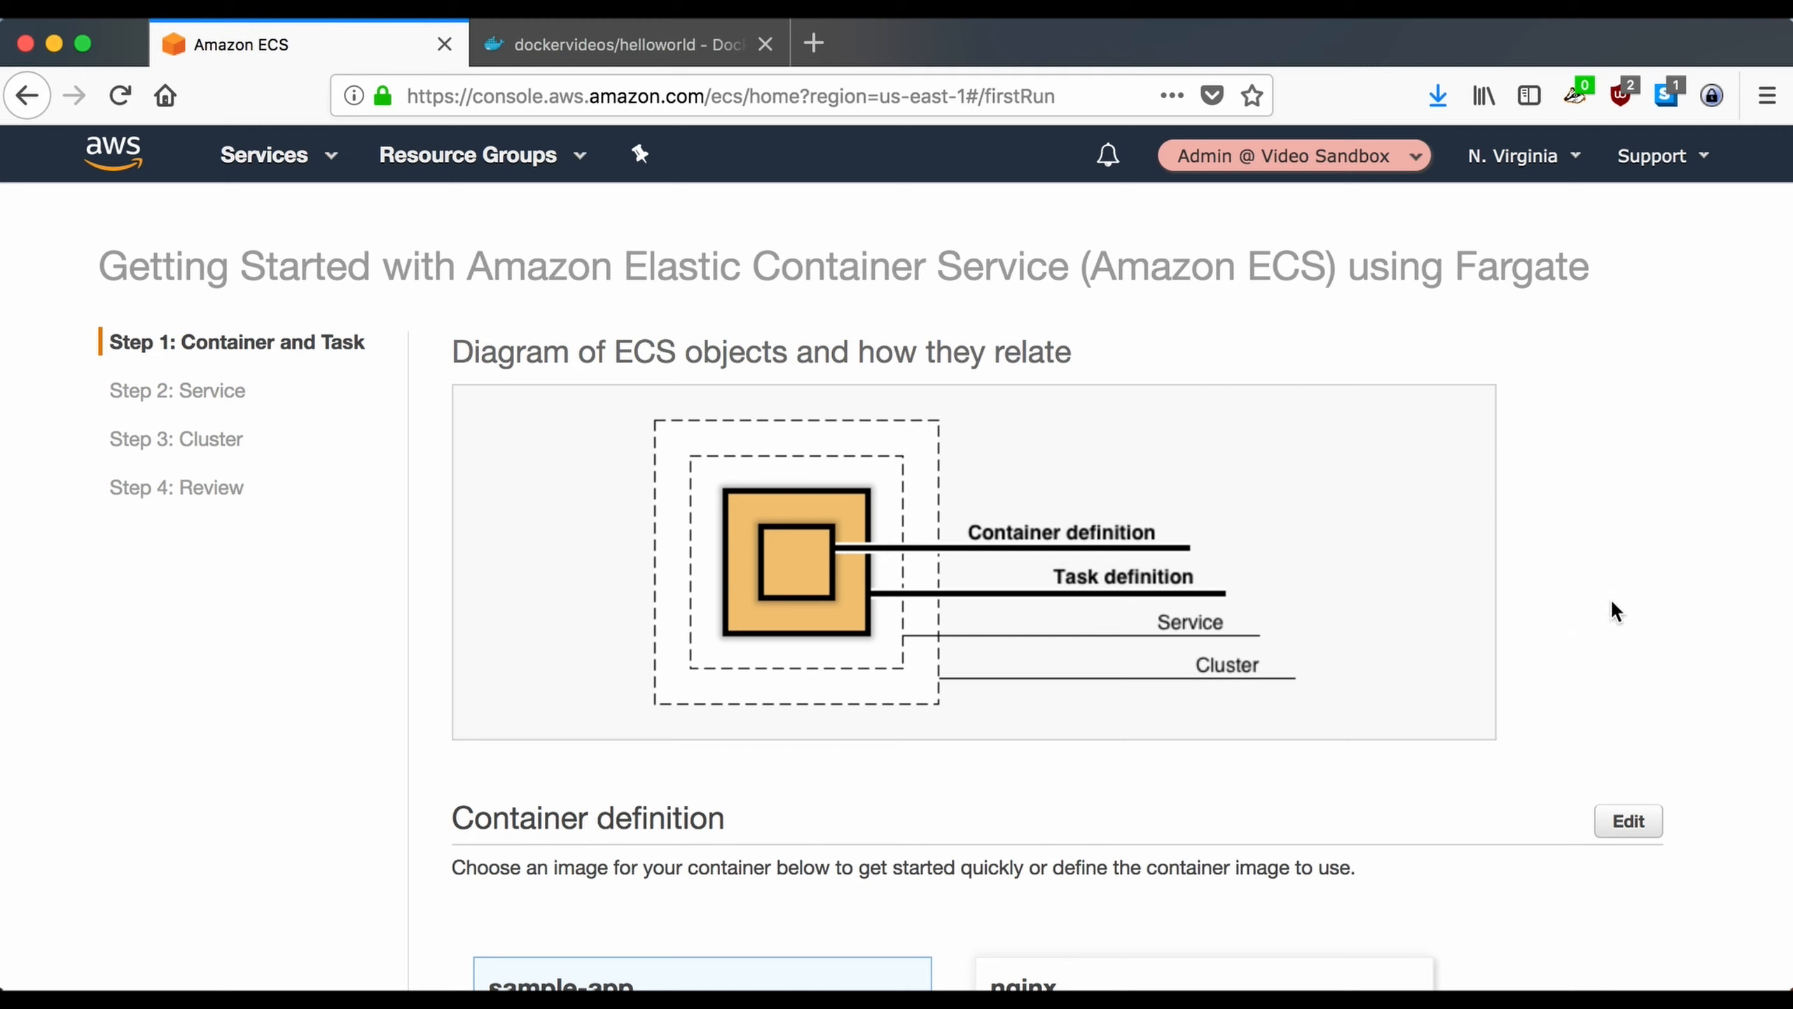
- Configure the custom container definition and name the container helloworld
scroll(1614, 606, down, 7)
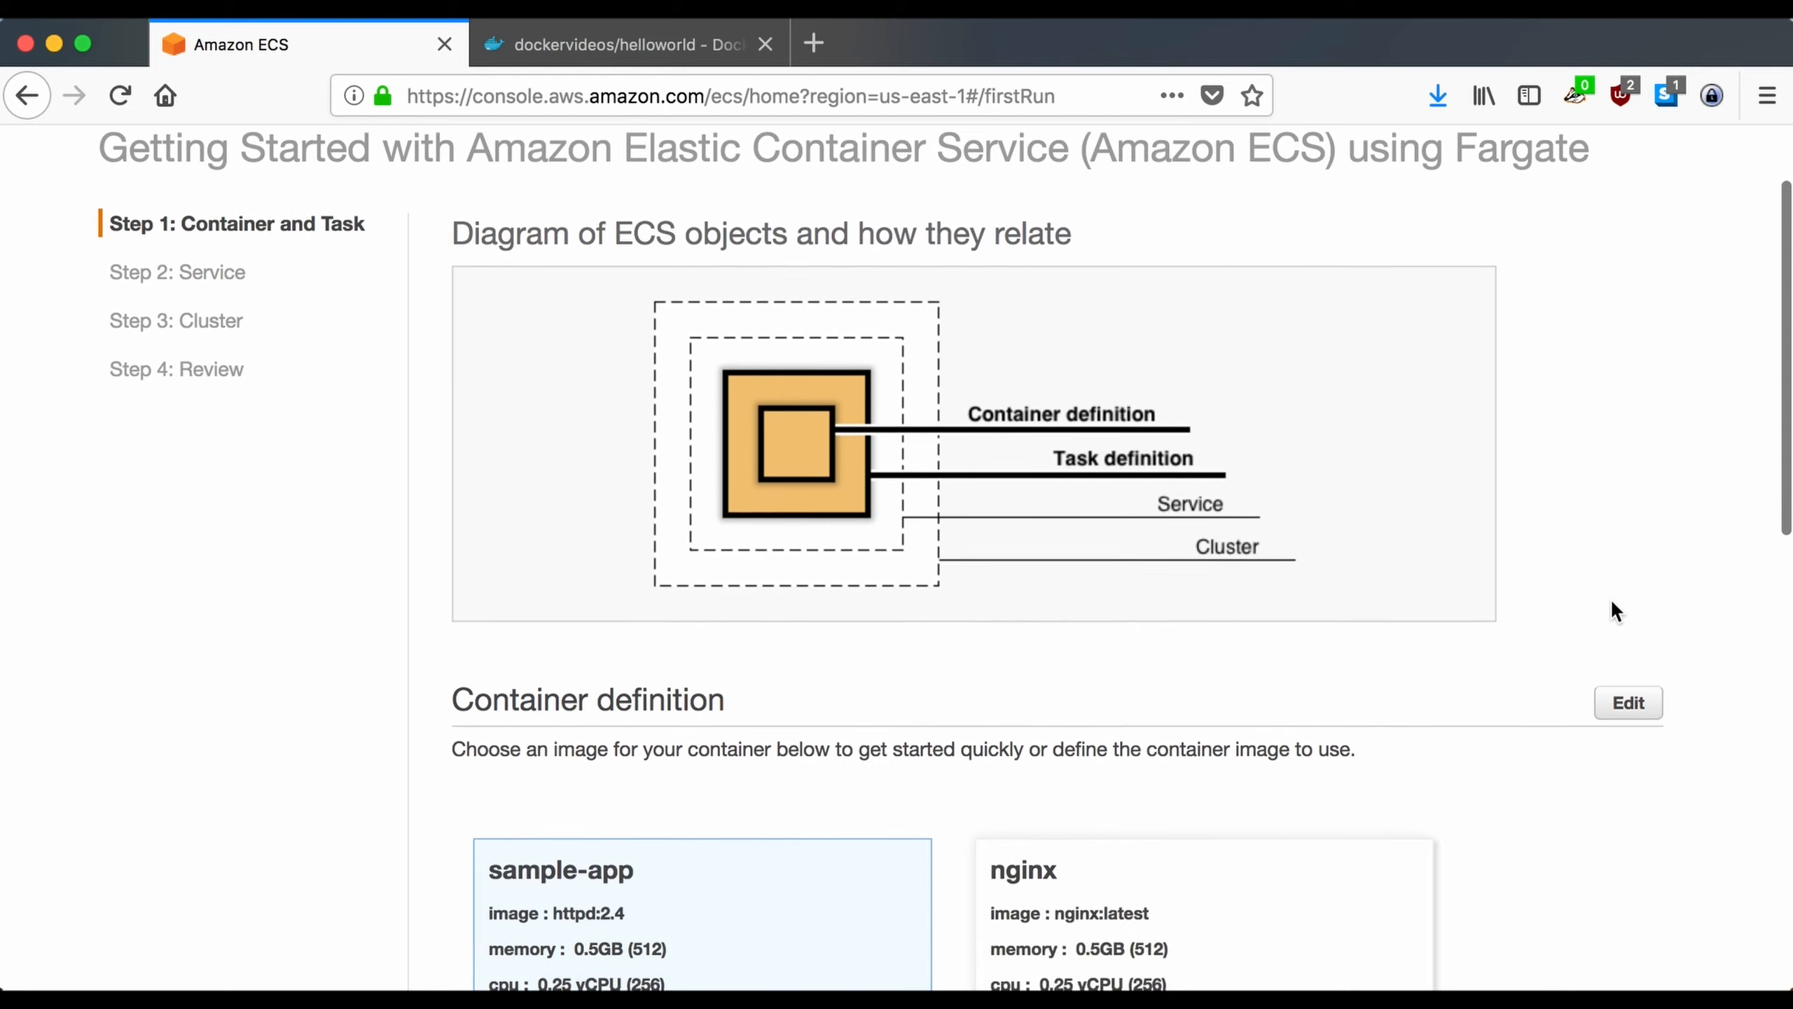
scroll(1613, 603, down, 2)
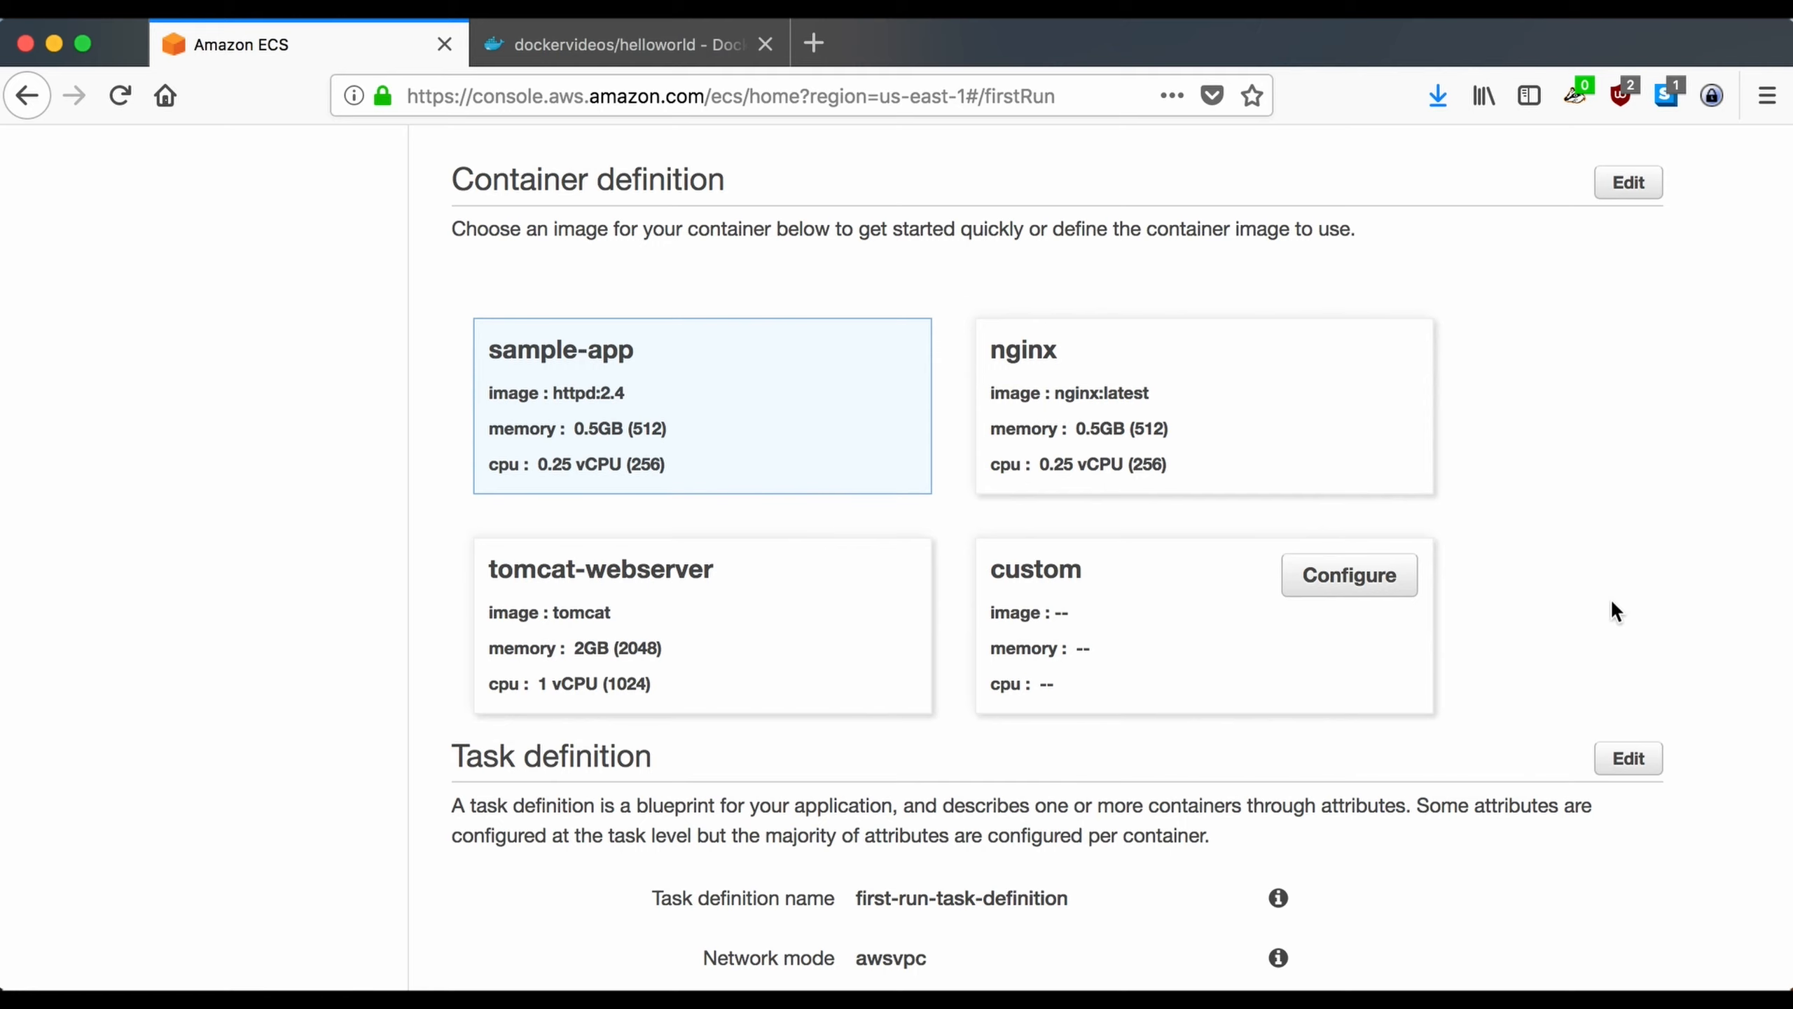
scroll(1612, 605, down, 1)
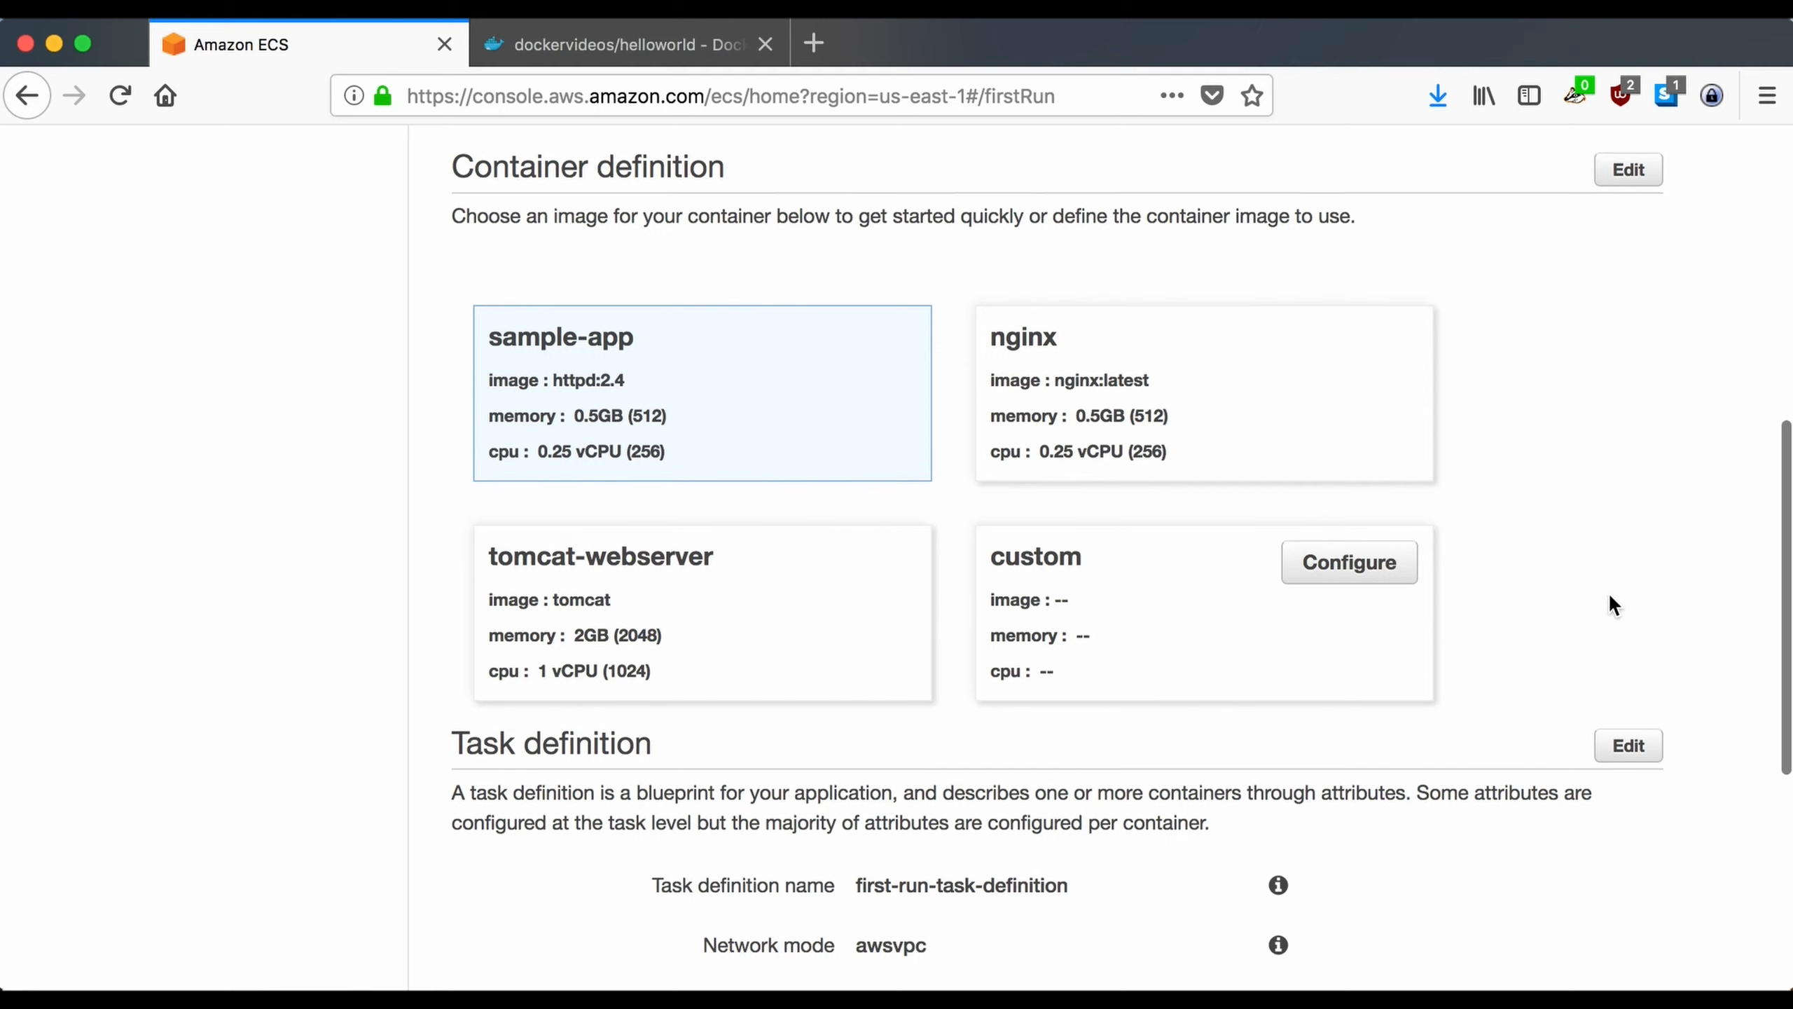
click(1397, 582)
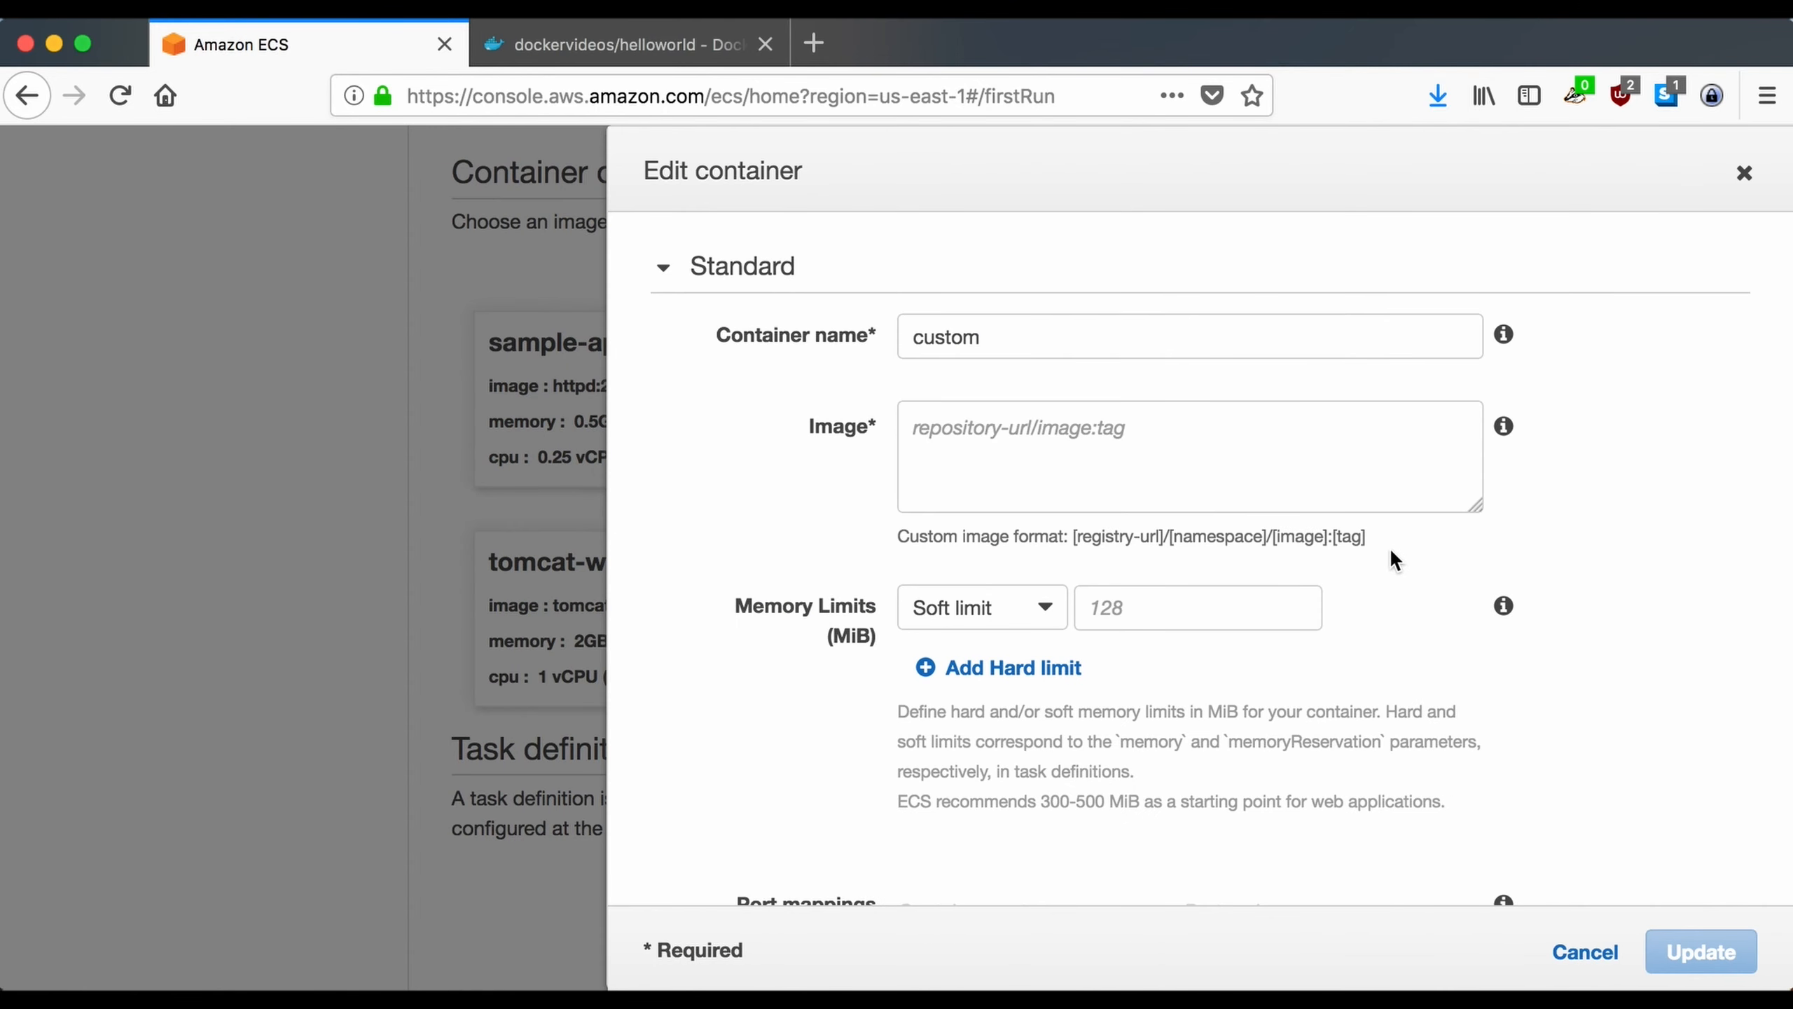
double_click(1063, 338)
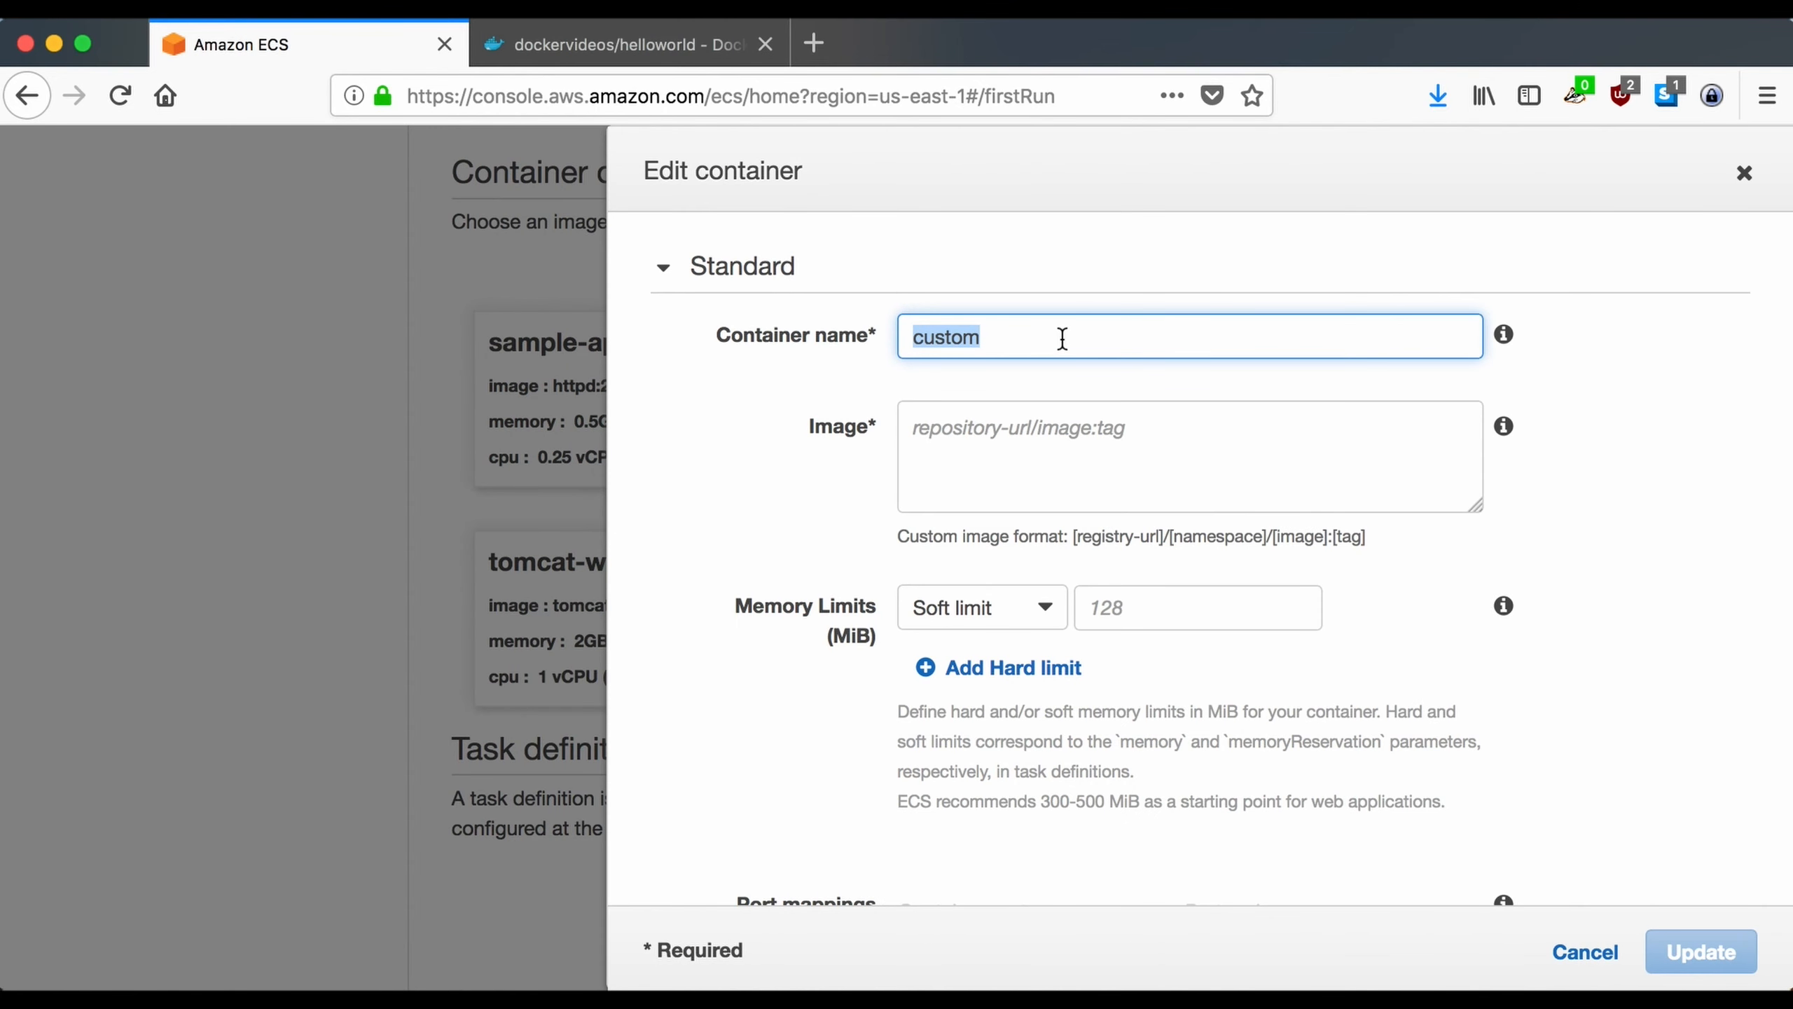
text(helloworld)
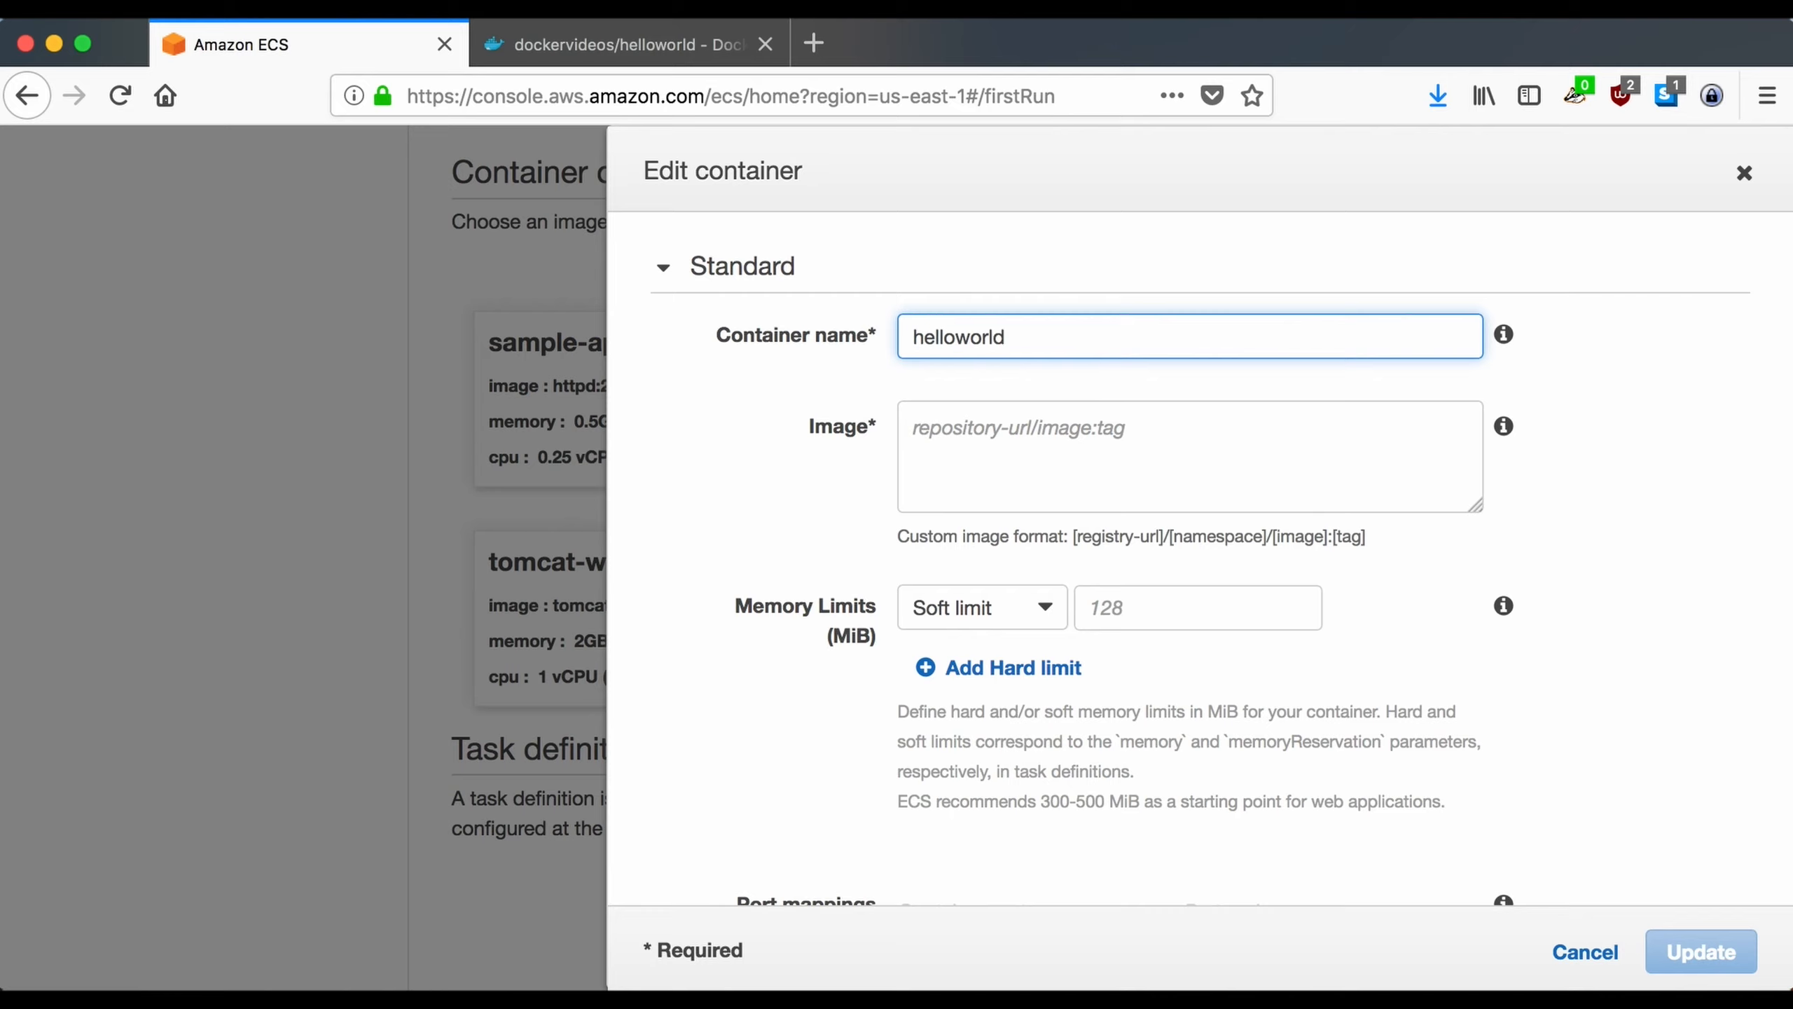
- Copy the repository name dockervideos/helloworld from its Docker Hub page and enter it as the container's image
key(Tab)
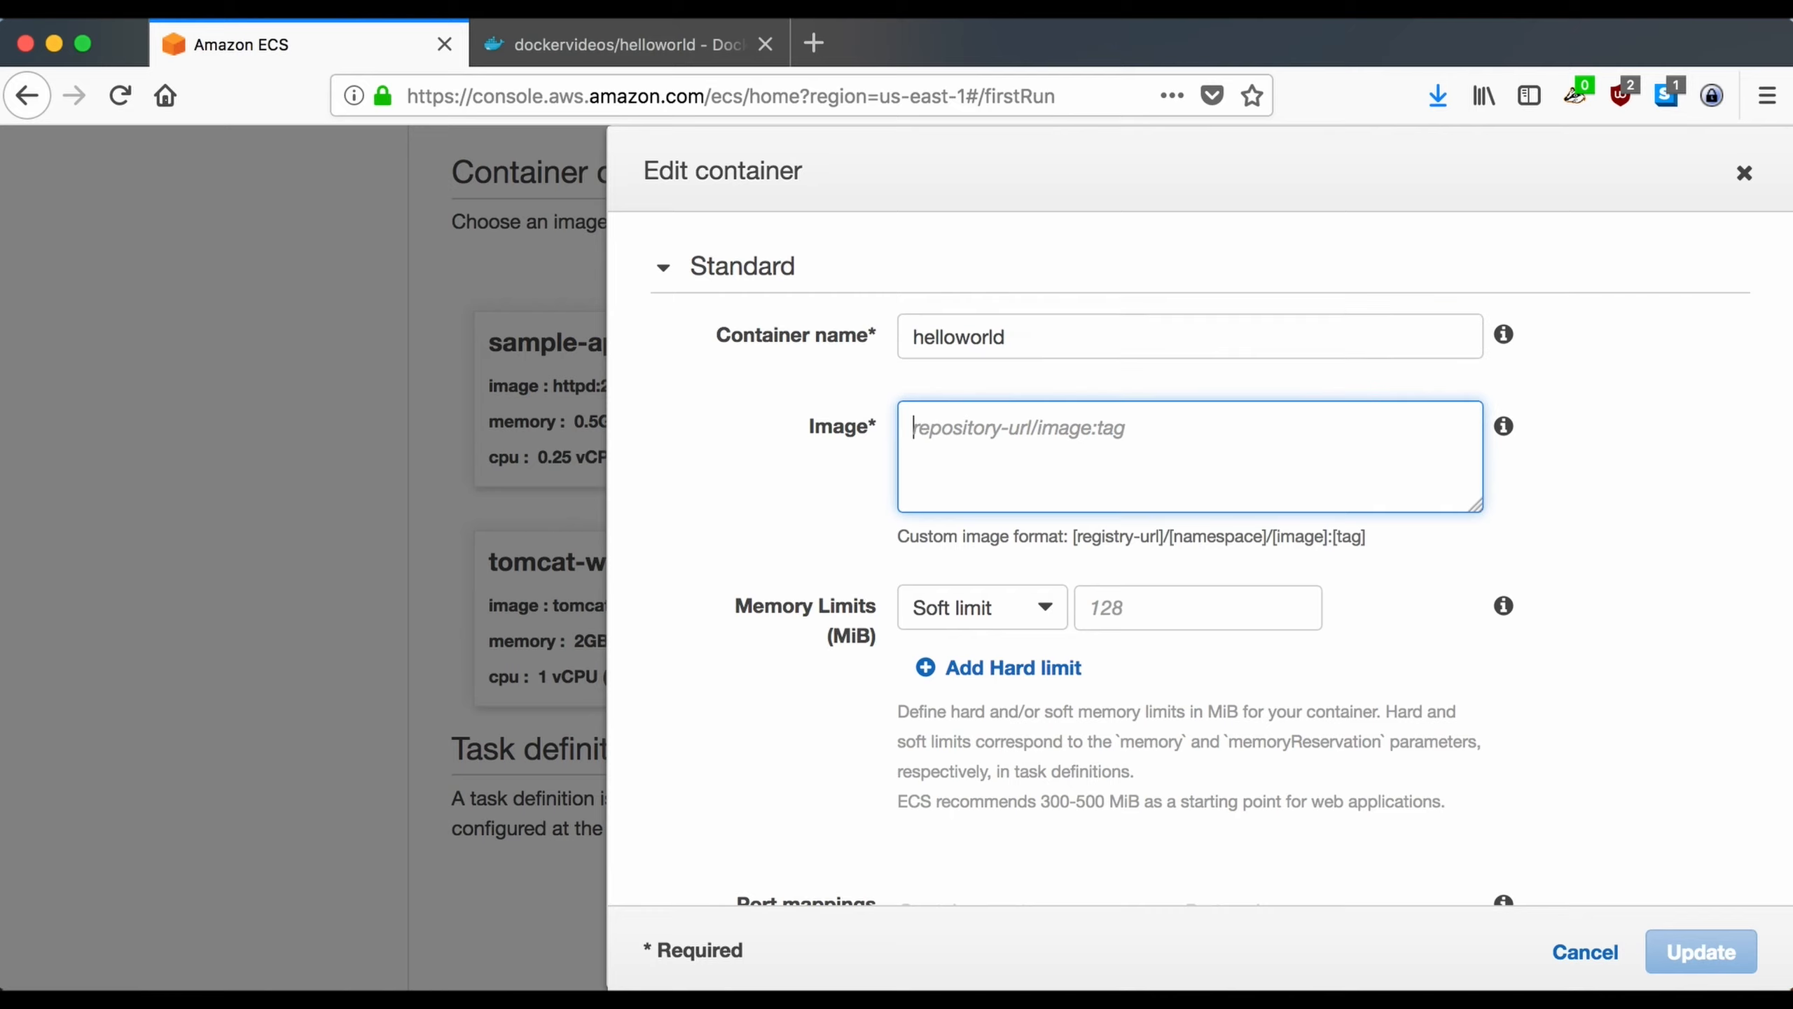
click(648, 48)
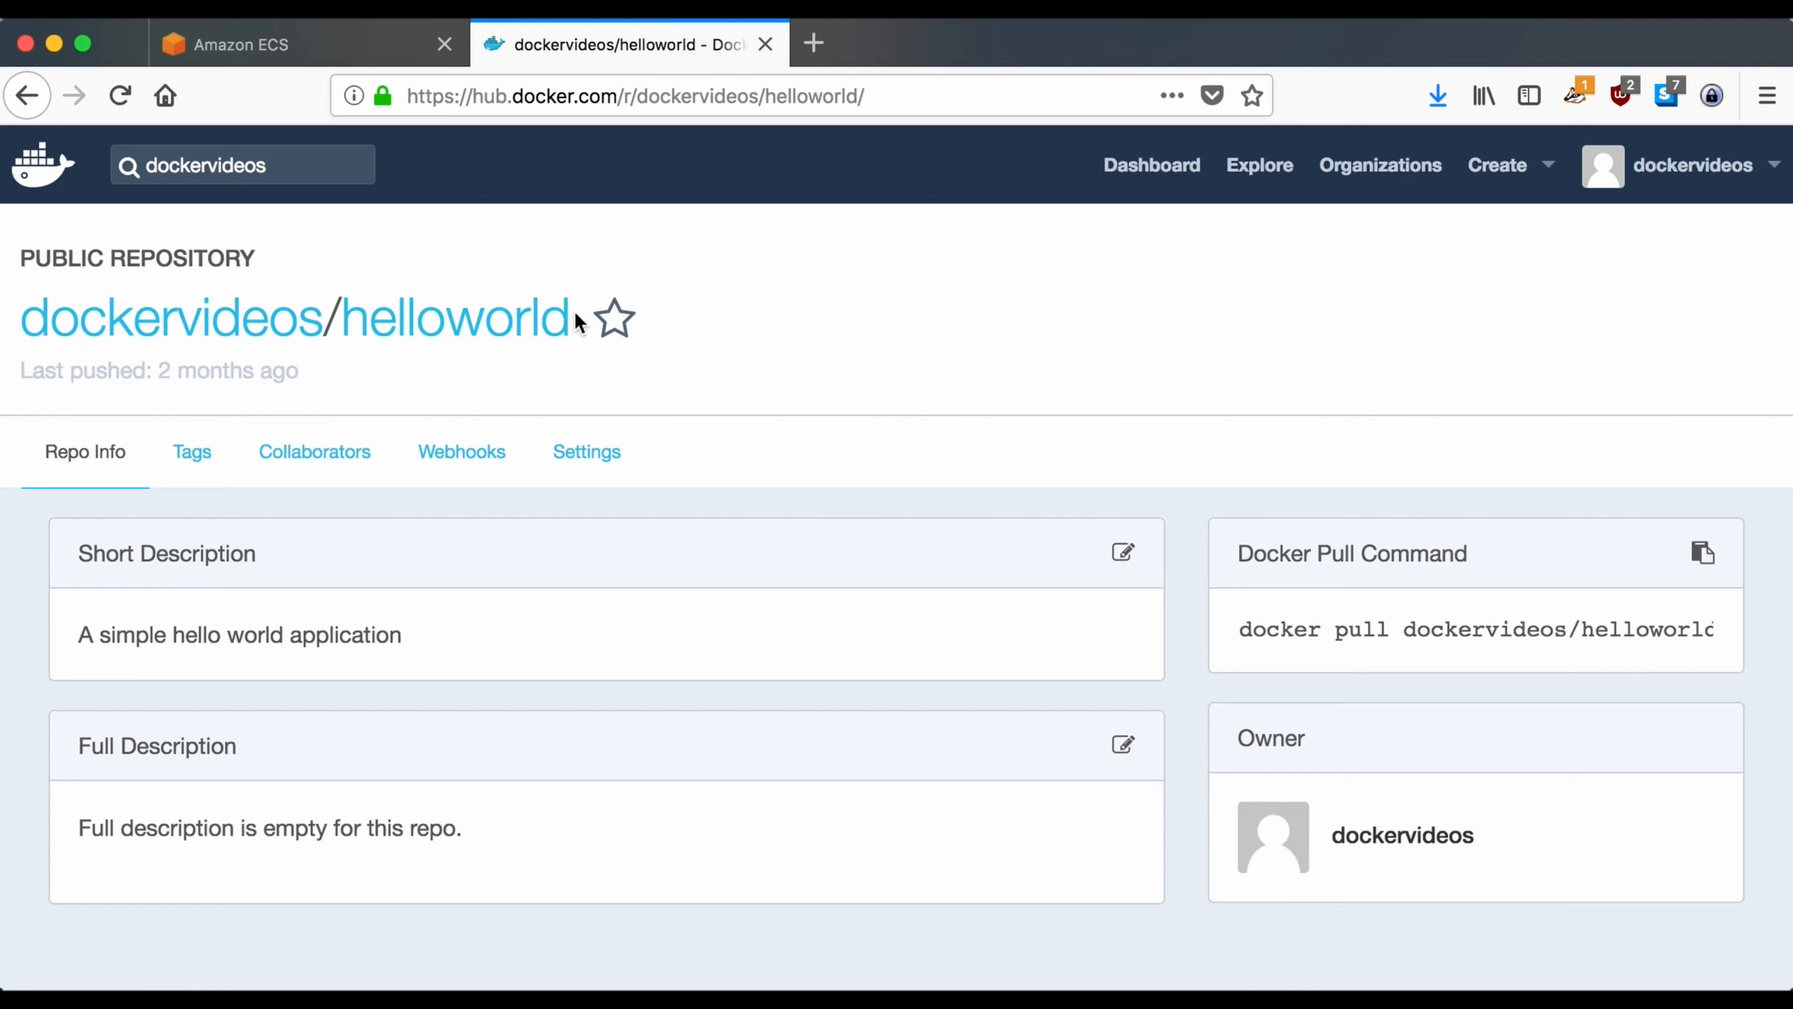
drag(574, 320, 28, 345)
key(super+c)
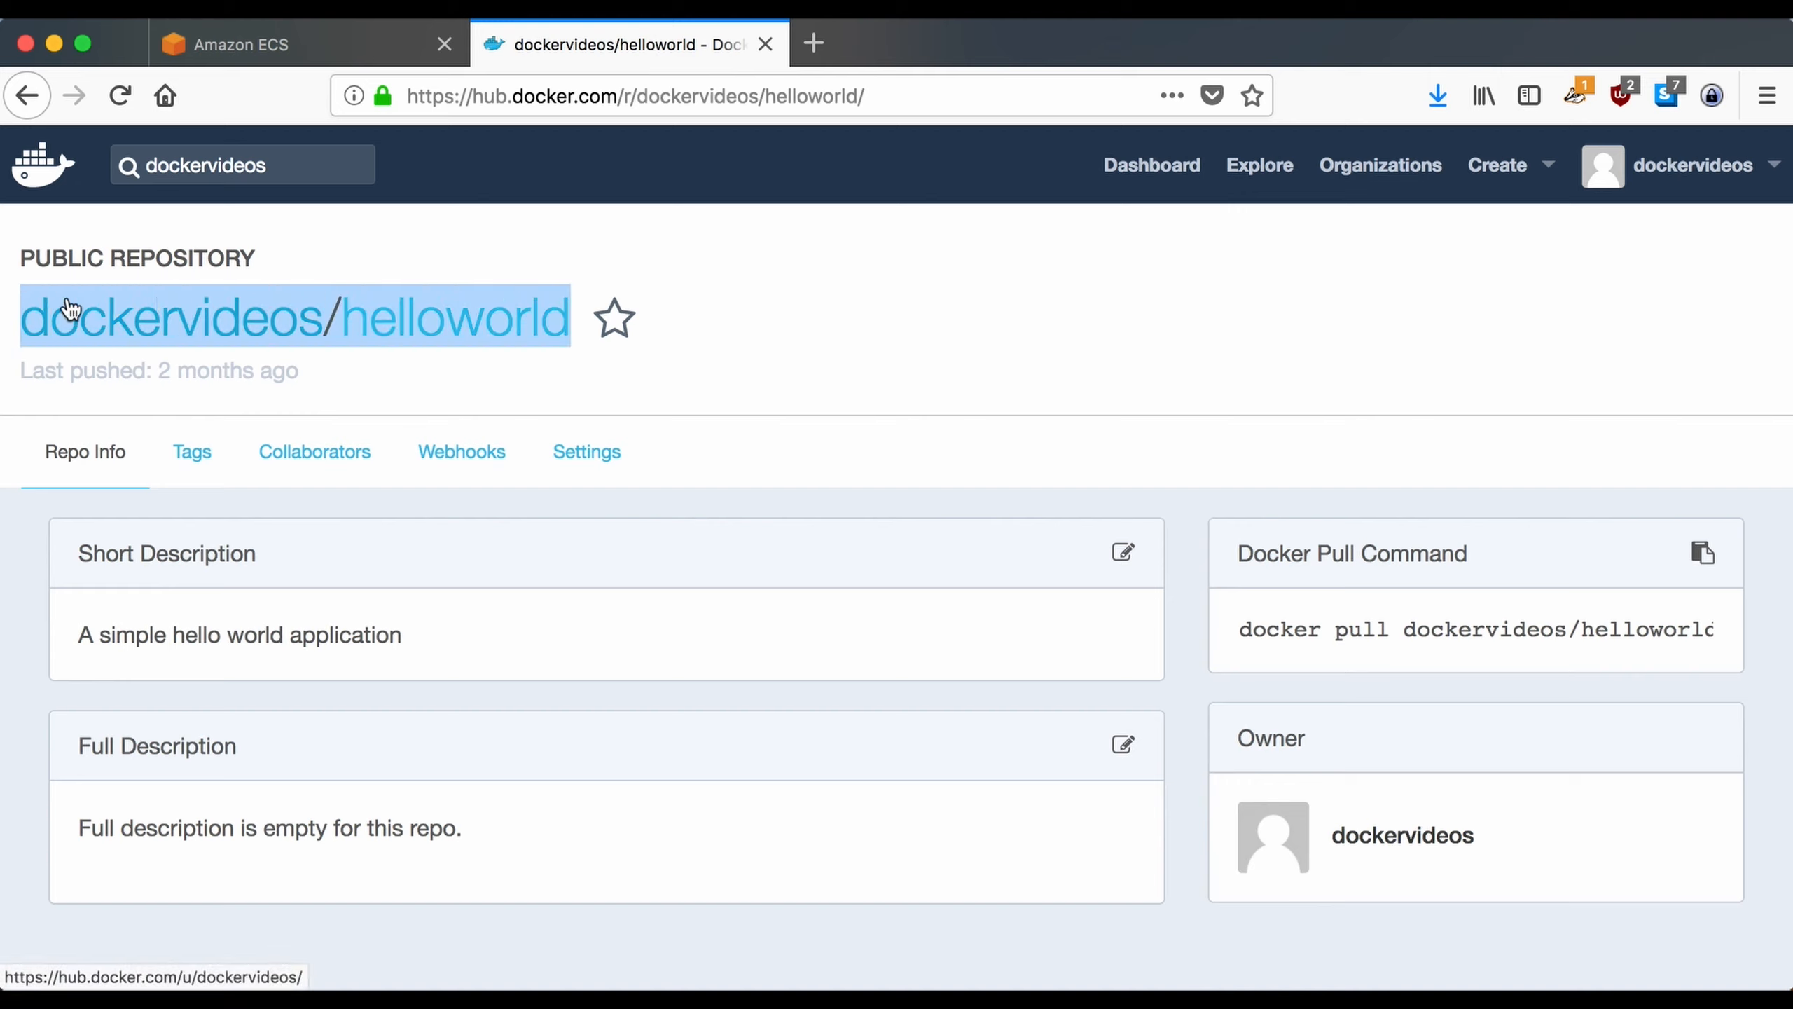
click(313, 48)
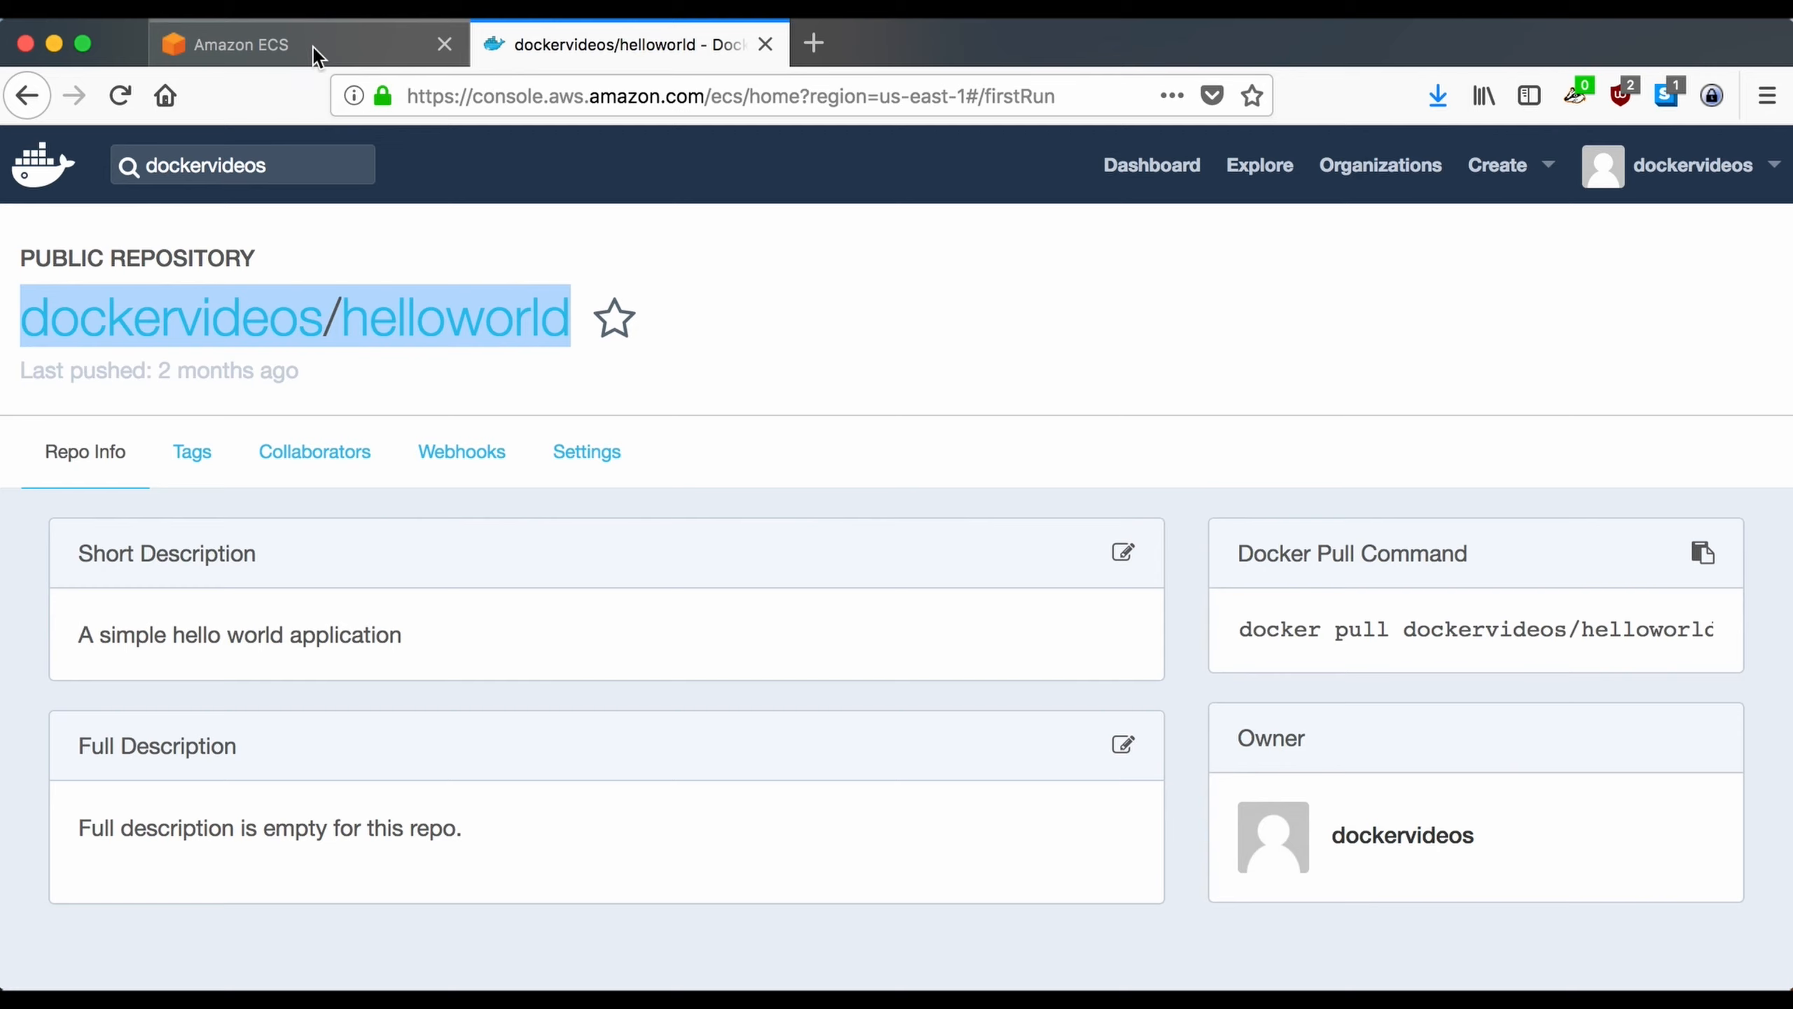
key(super+v)
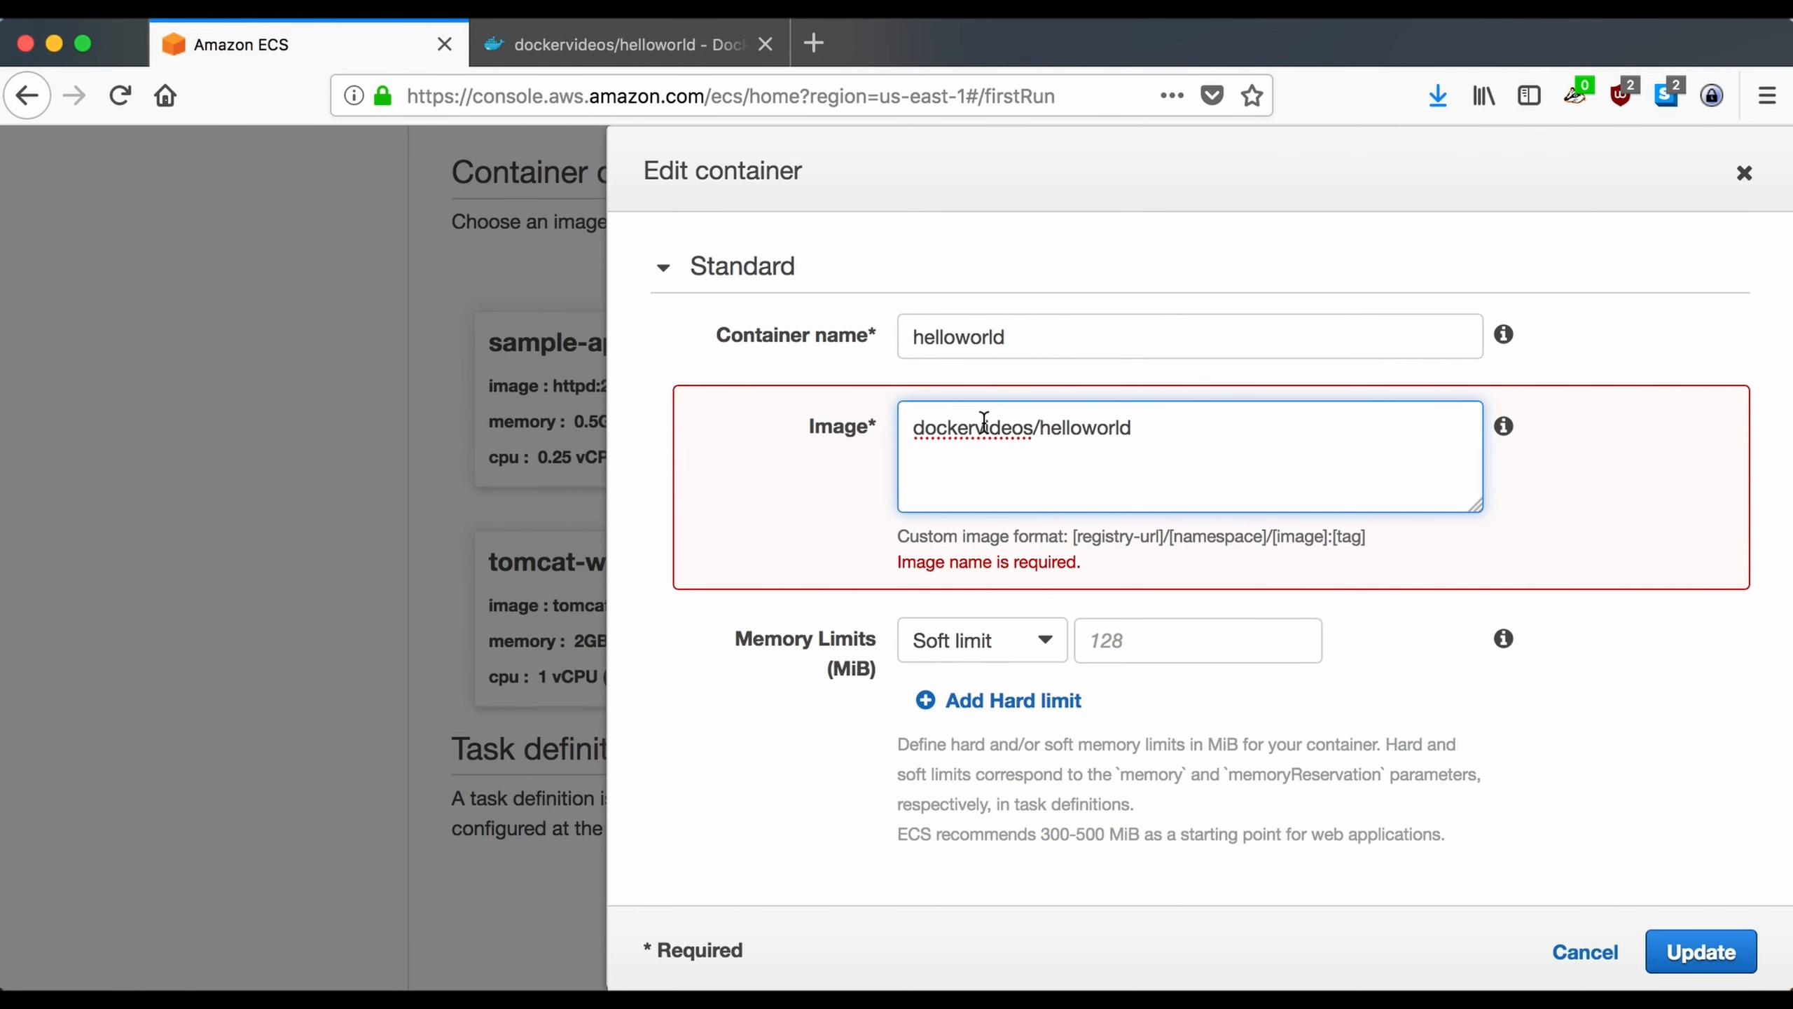
key(Tab)
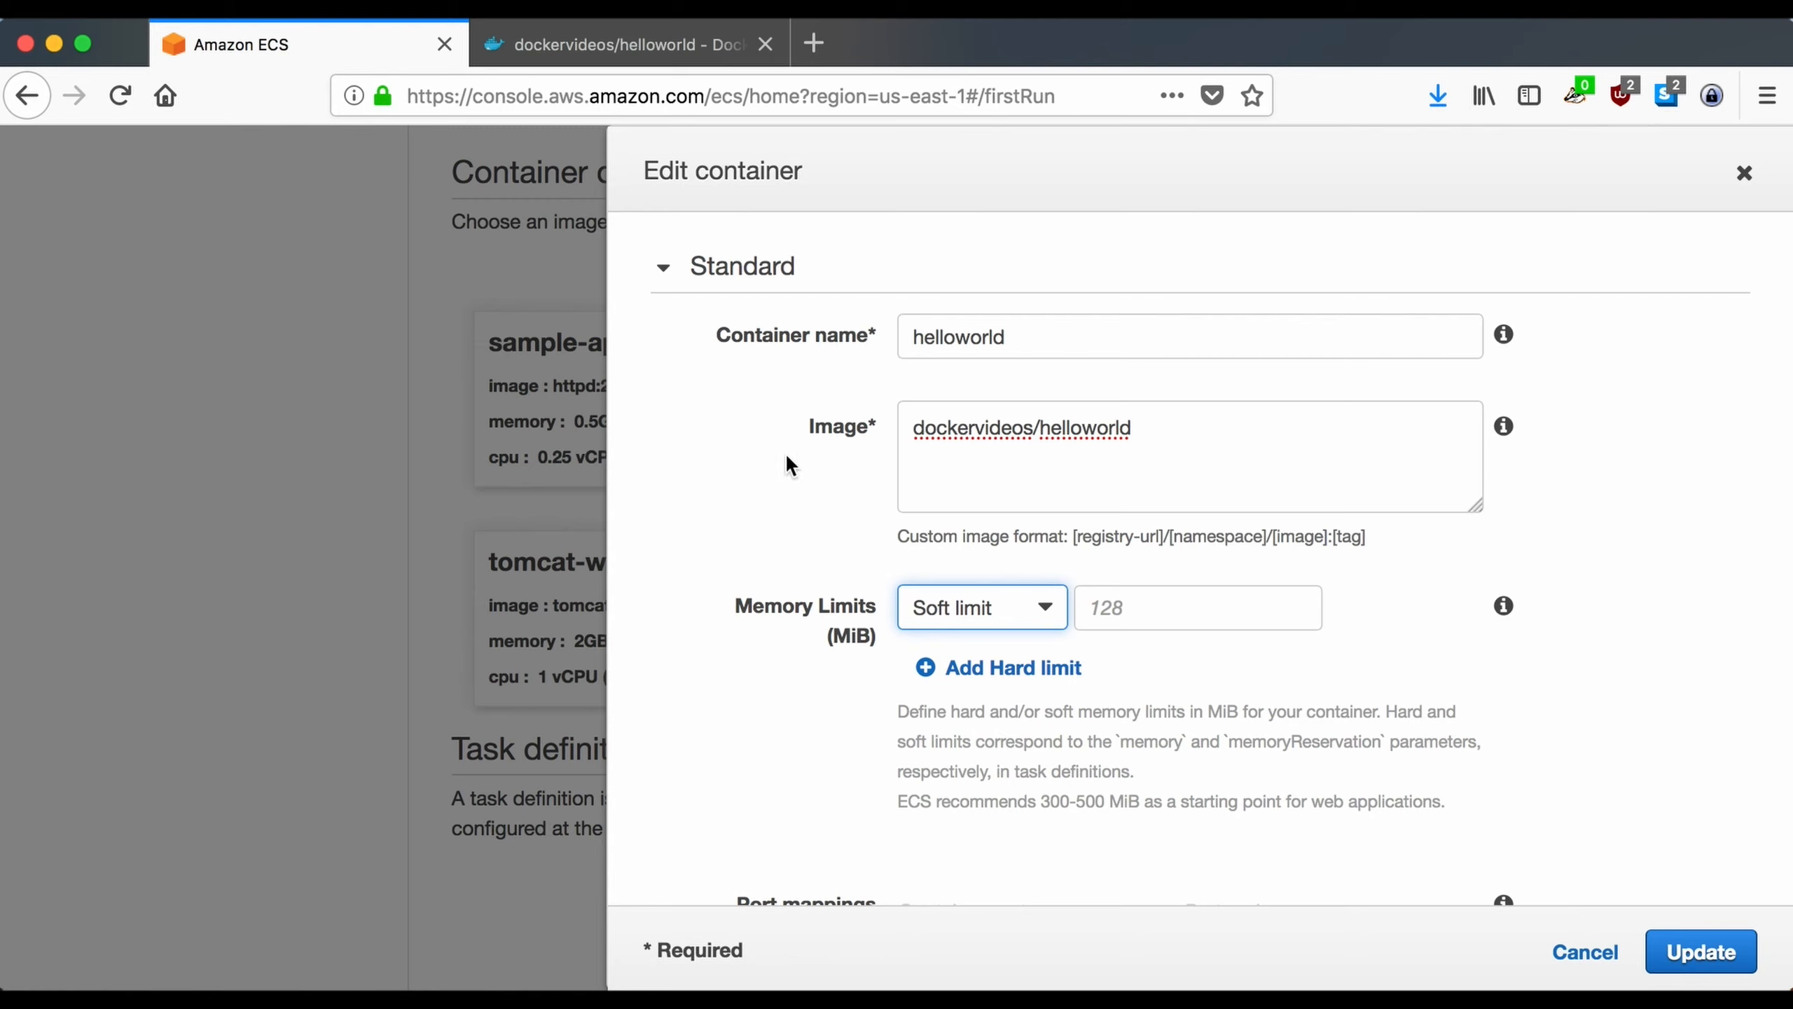
- Map container port 4000 over tcp and update the container definition
scroll(789, 468, down, 3)
scroll(789, 470, down, 2)
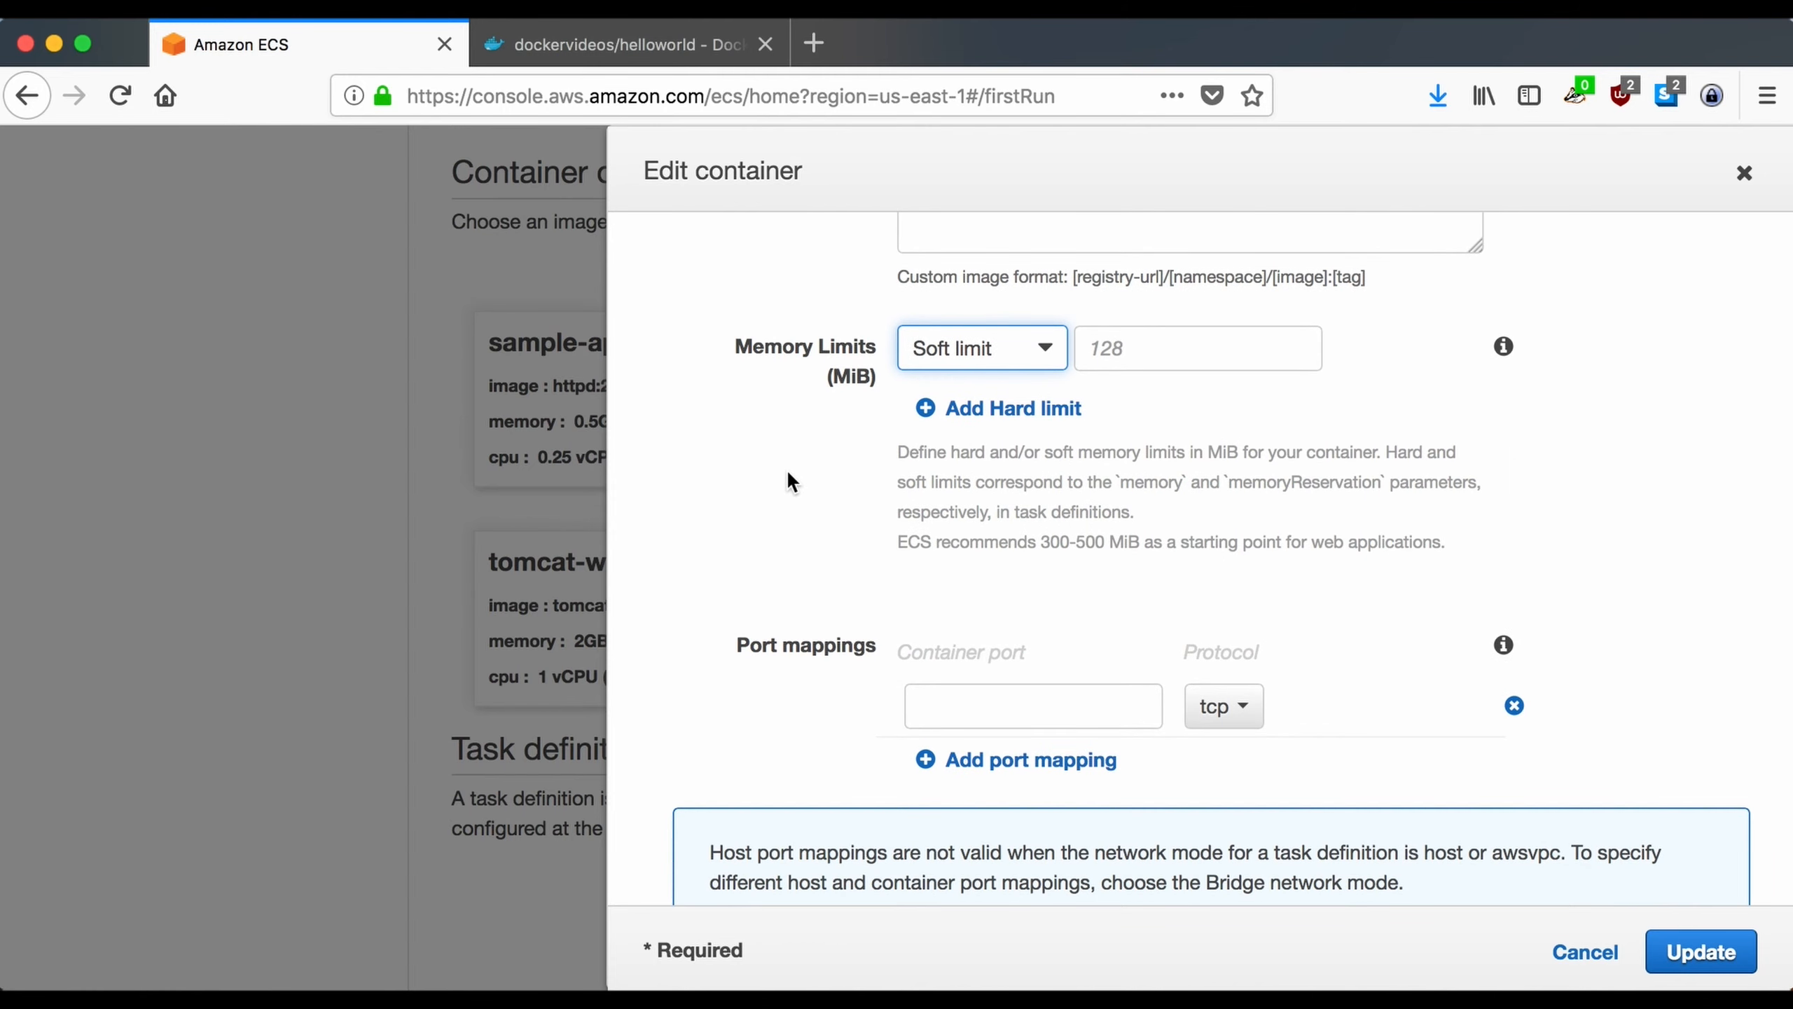
click(984, 709)
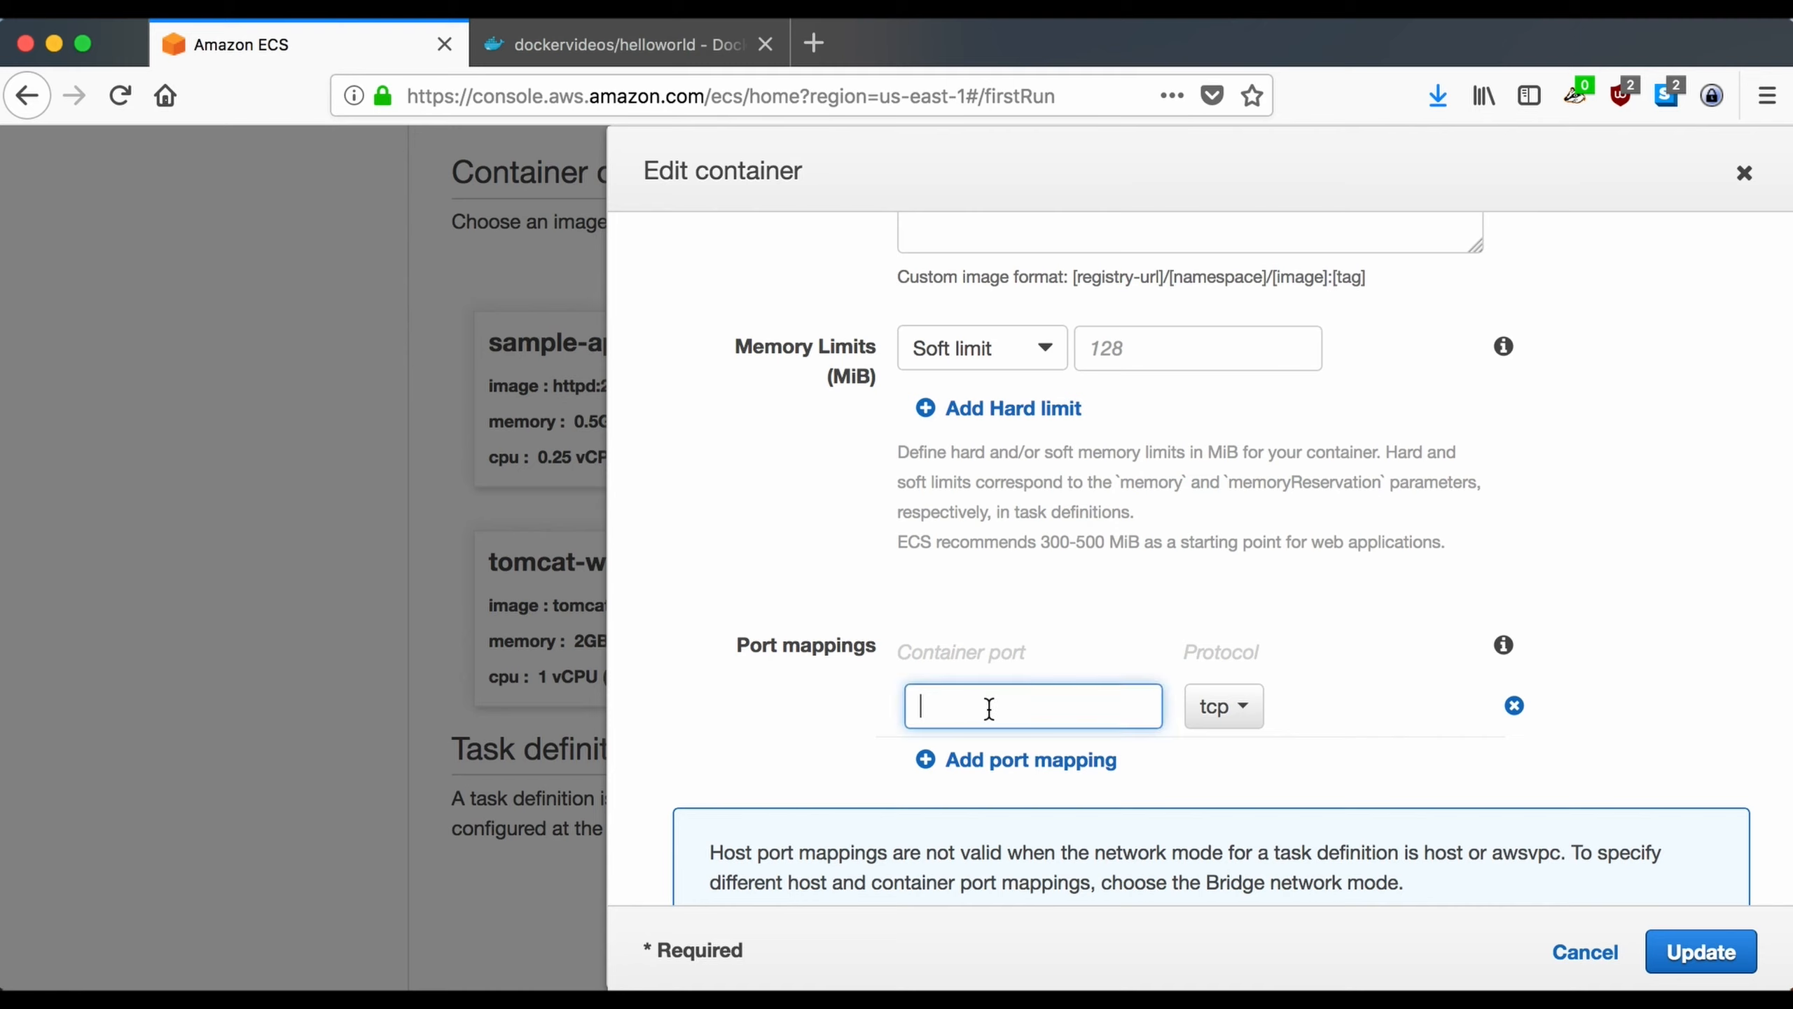
text(4000)
key(Tab)
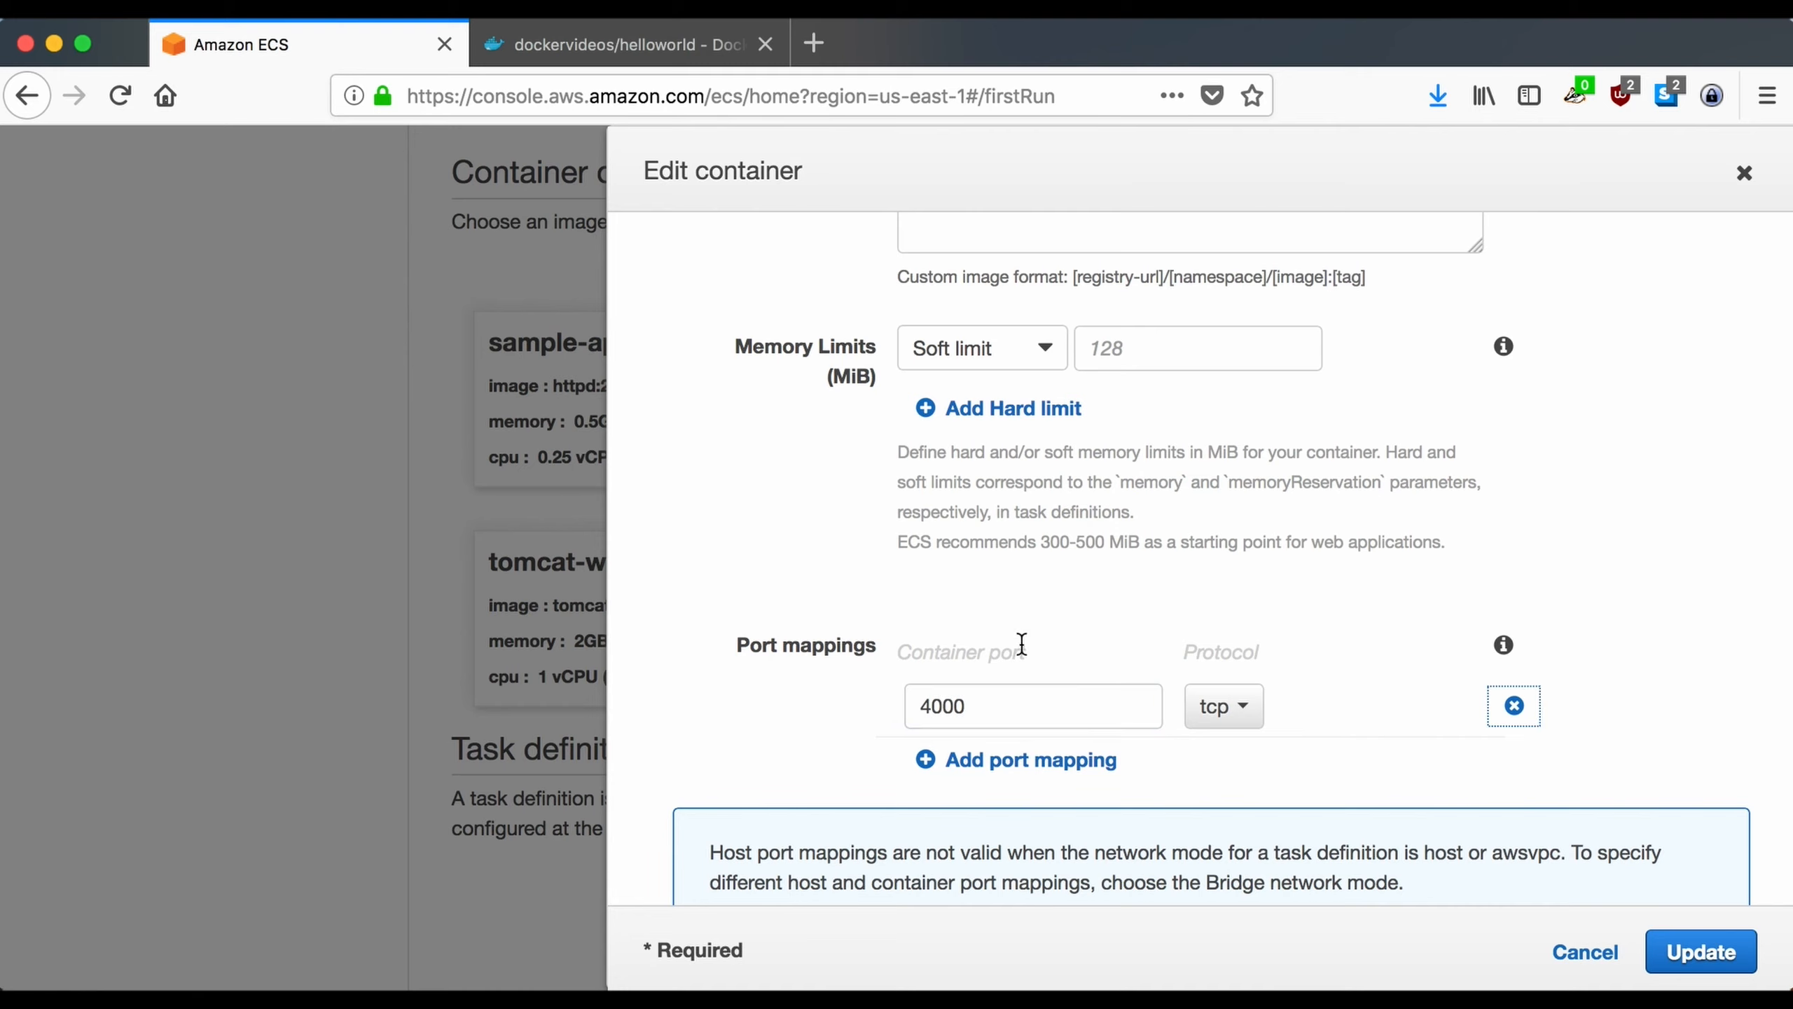
scroll(1097, 598, down, 1)
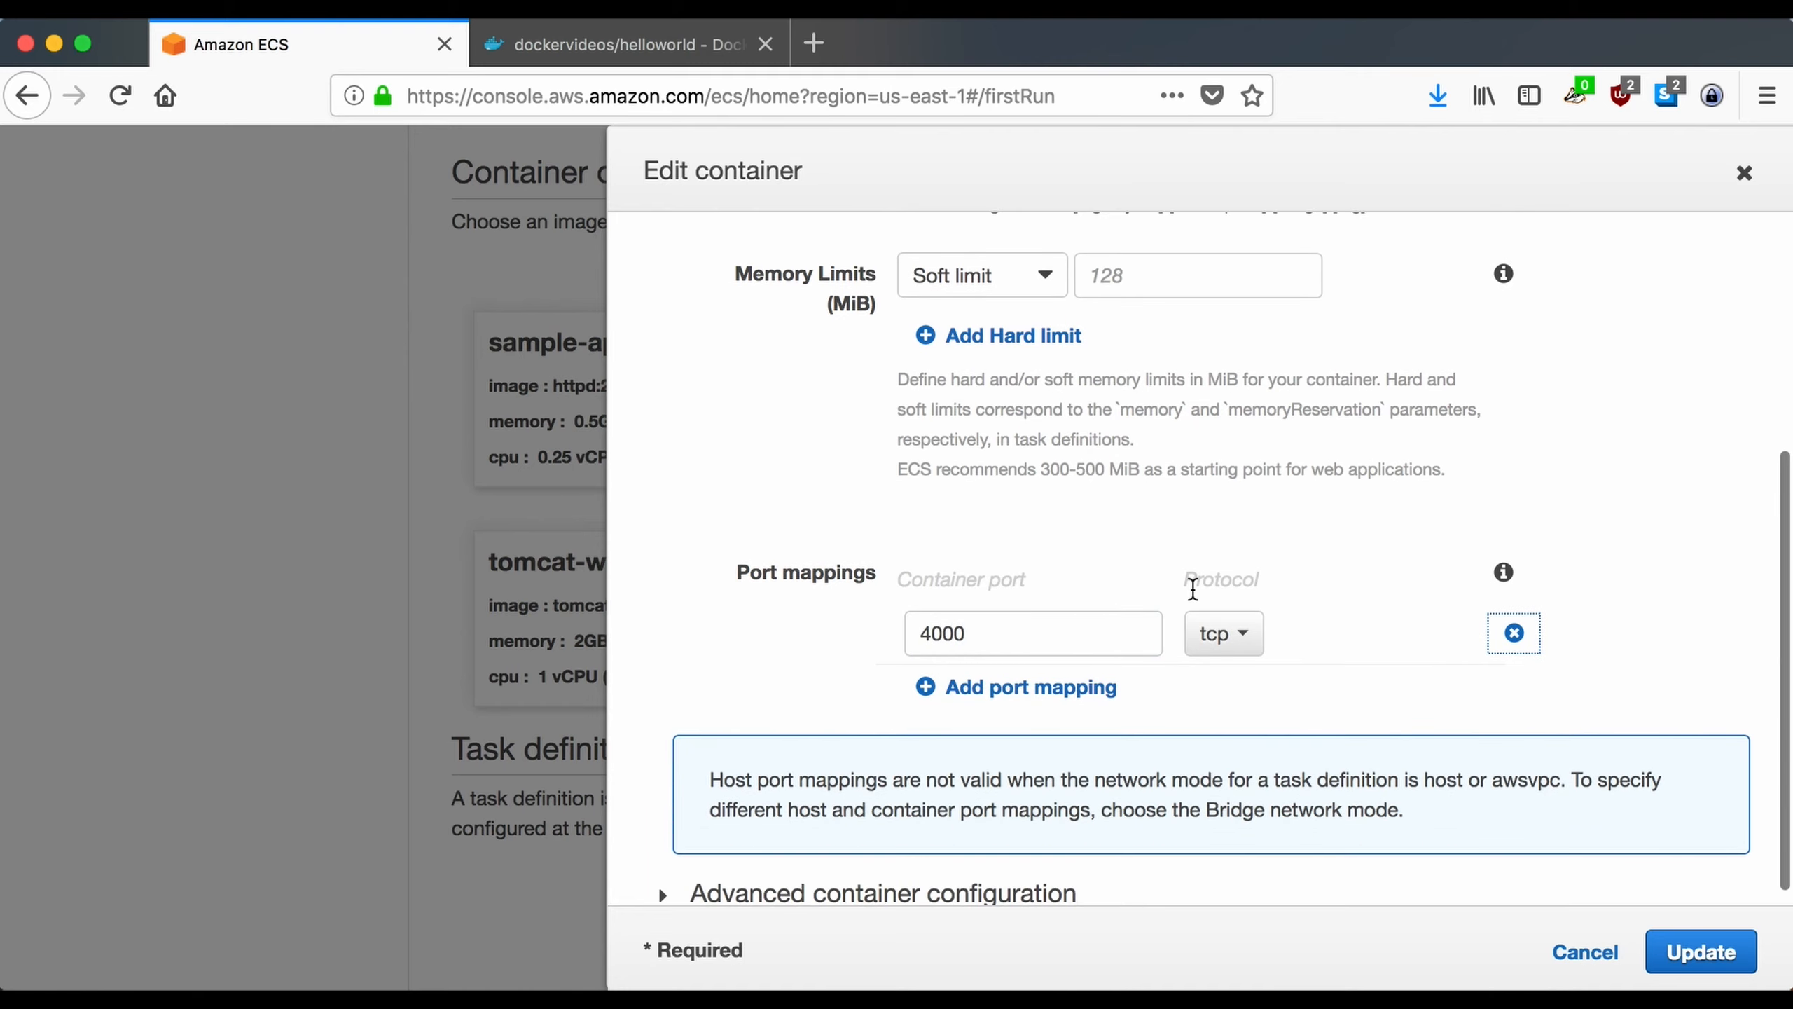
scroll(1192, 531, down, 1)
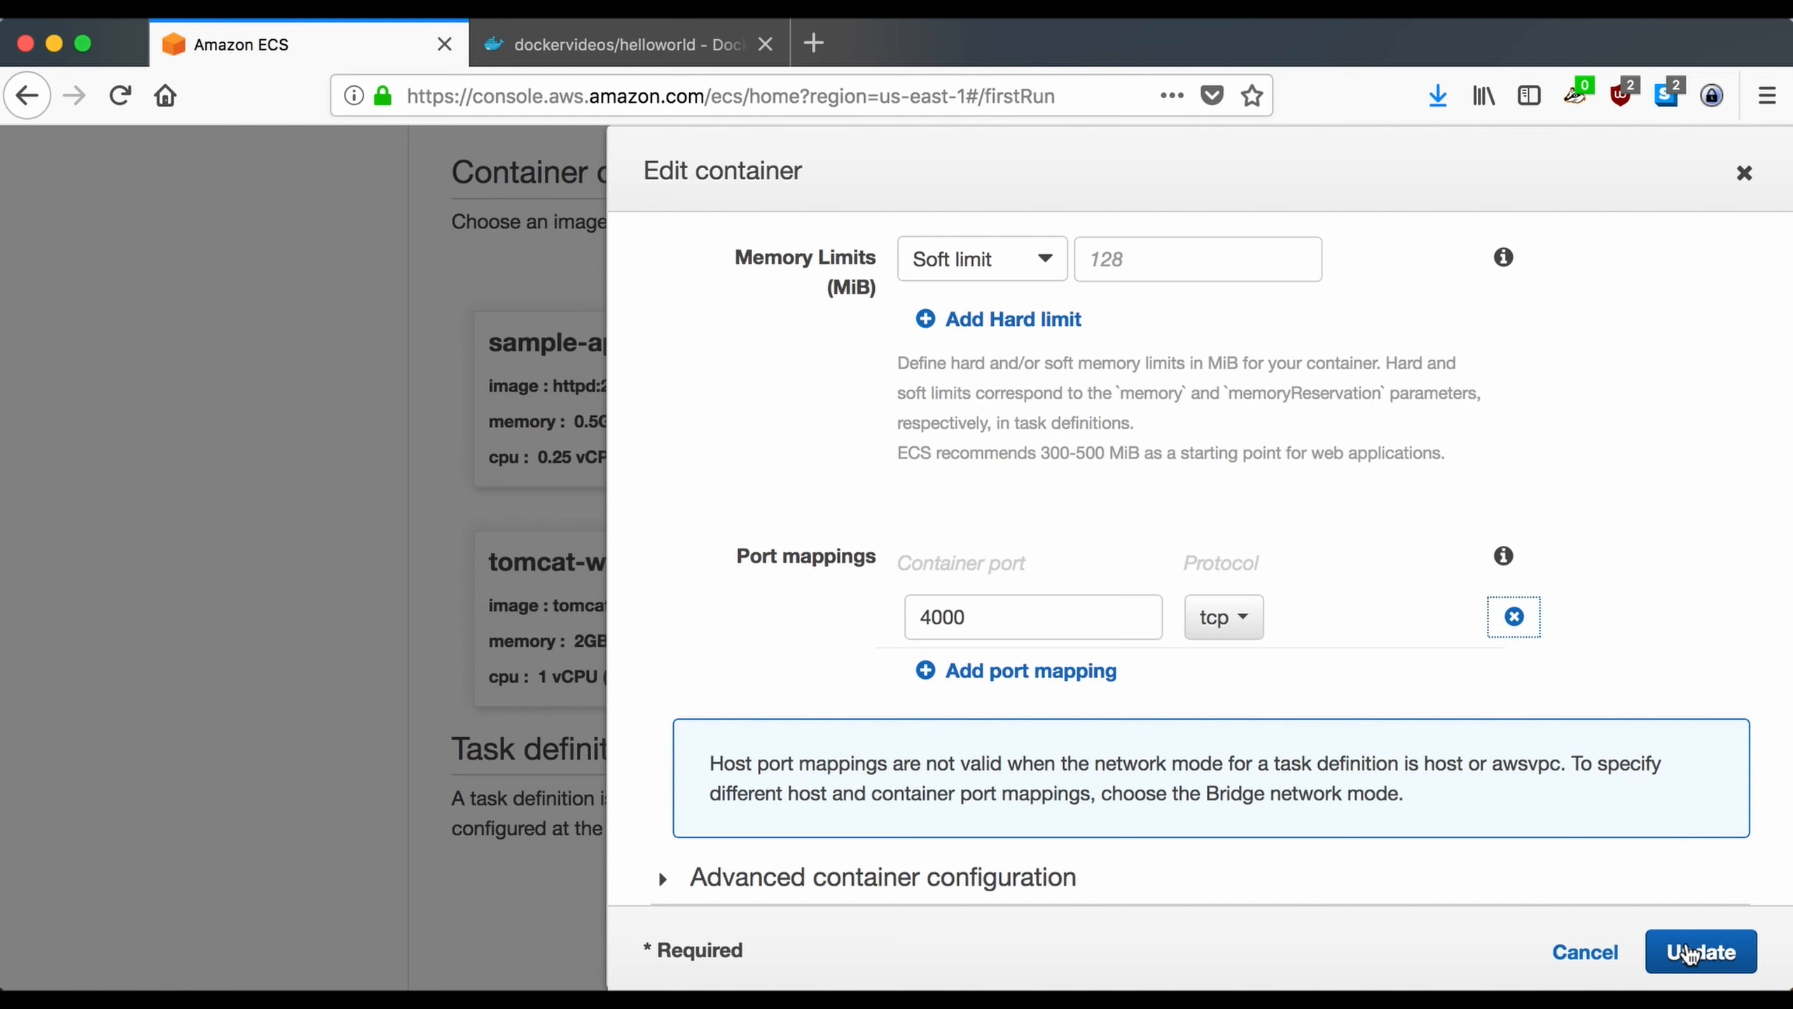
click(1687, 953)
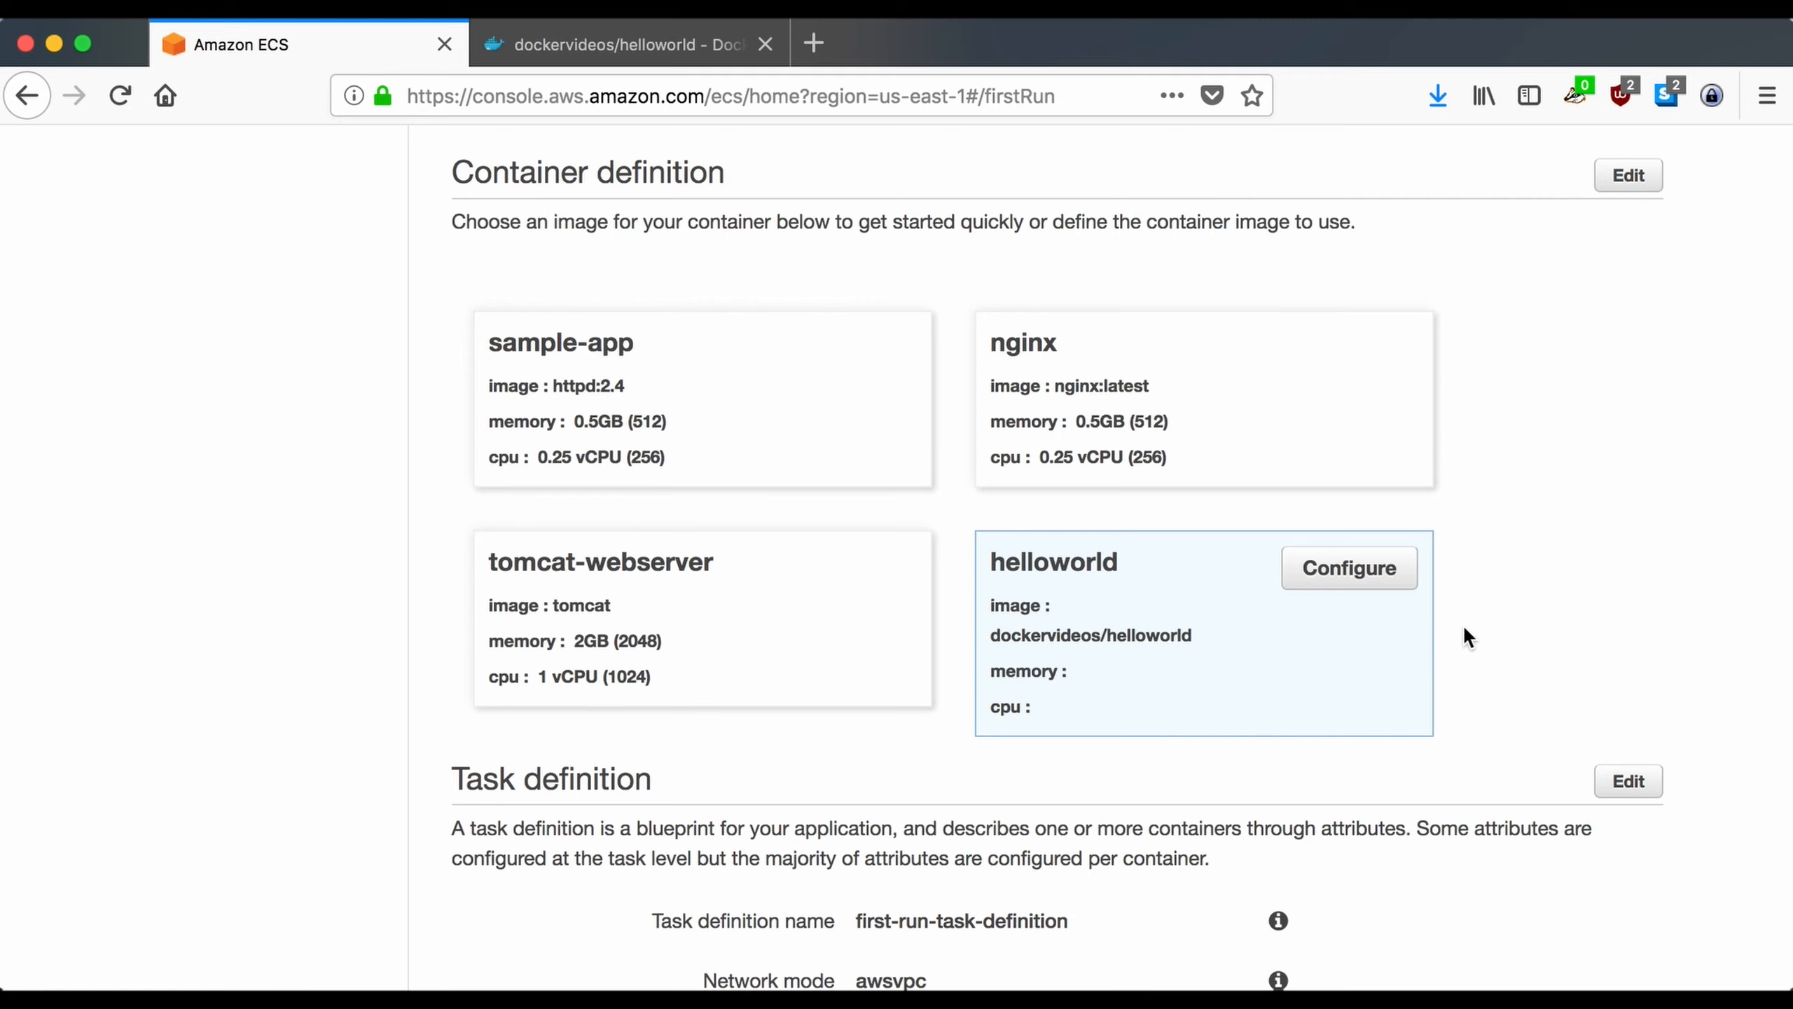
- Edit the task definition and rename it helloworld
scroll(1463, 623, down, 1)
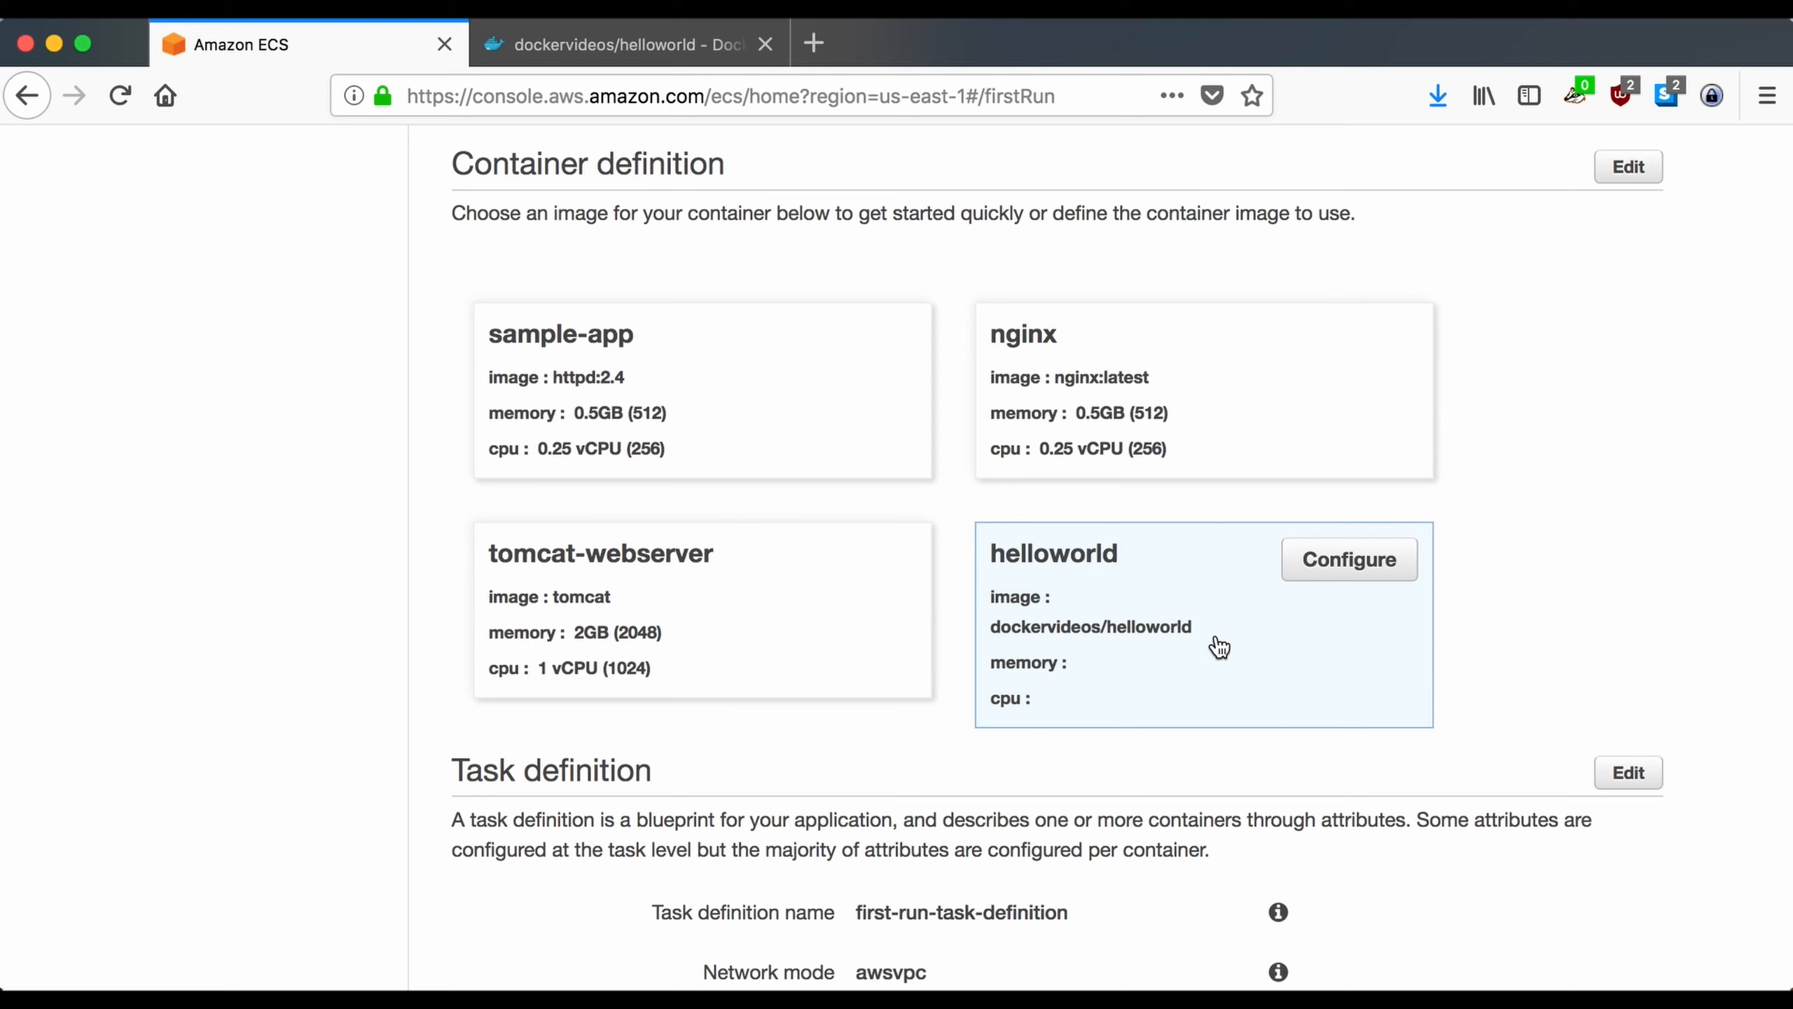
scroll(1215, 646, down, 5)
scroll(1230, 634, down, 2)
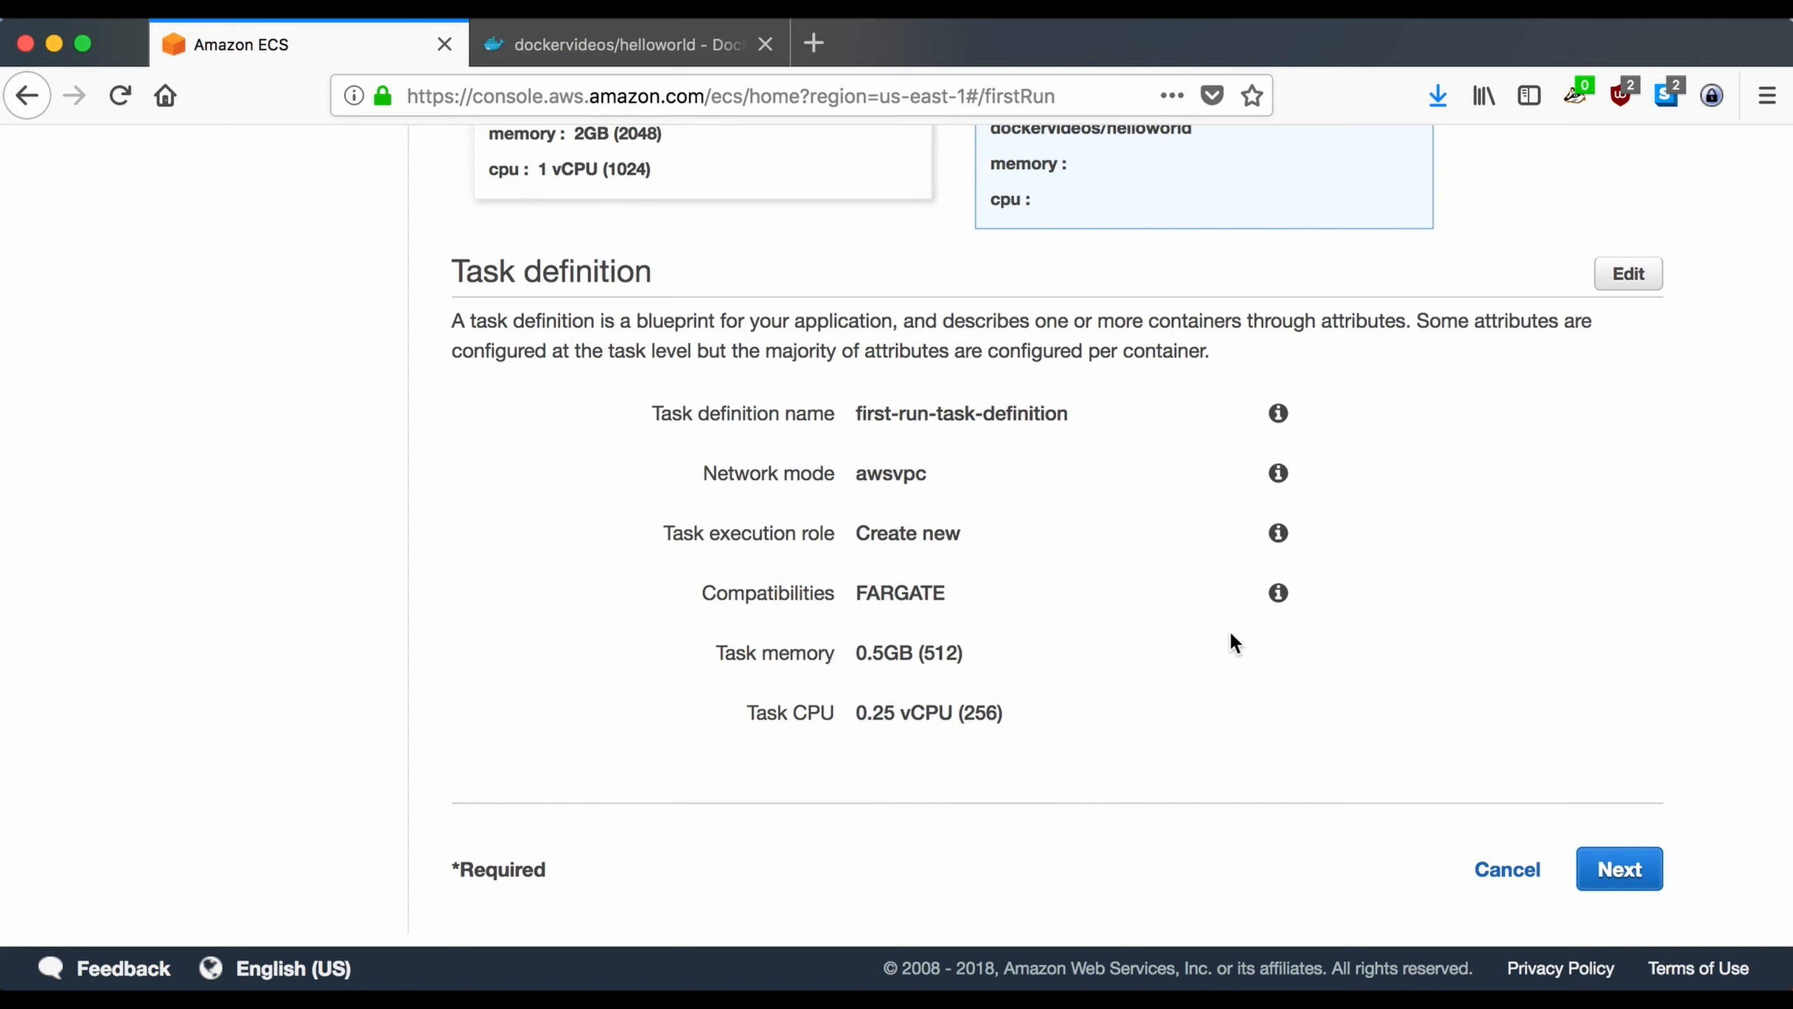
click(1633, 279)
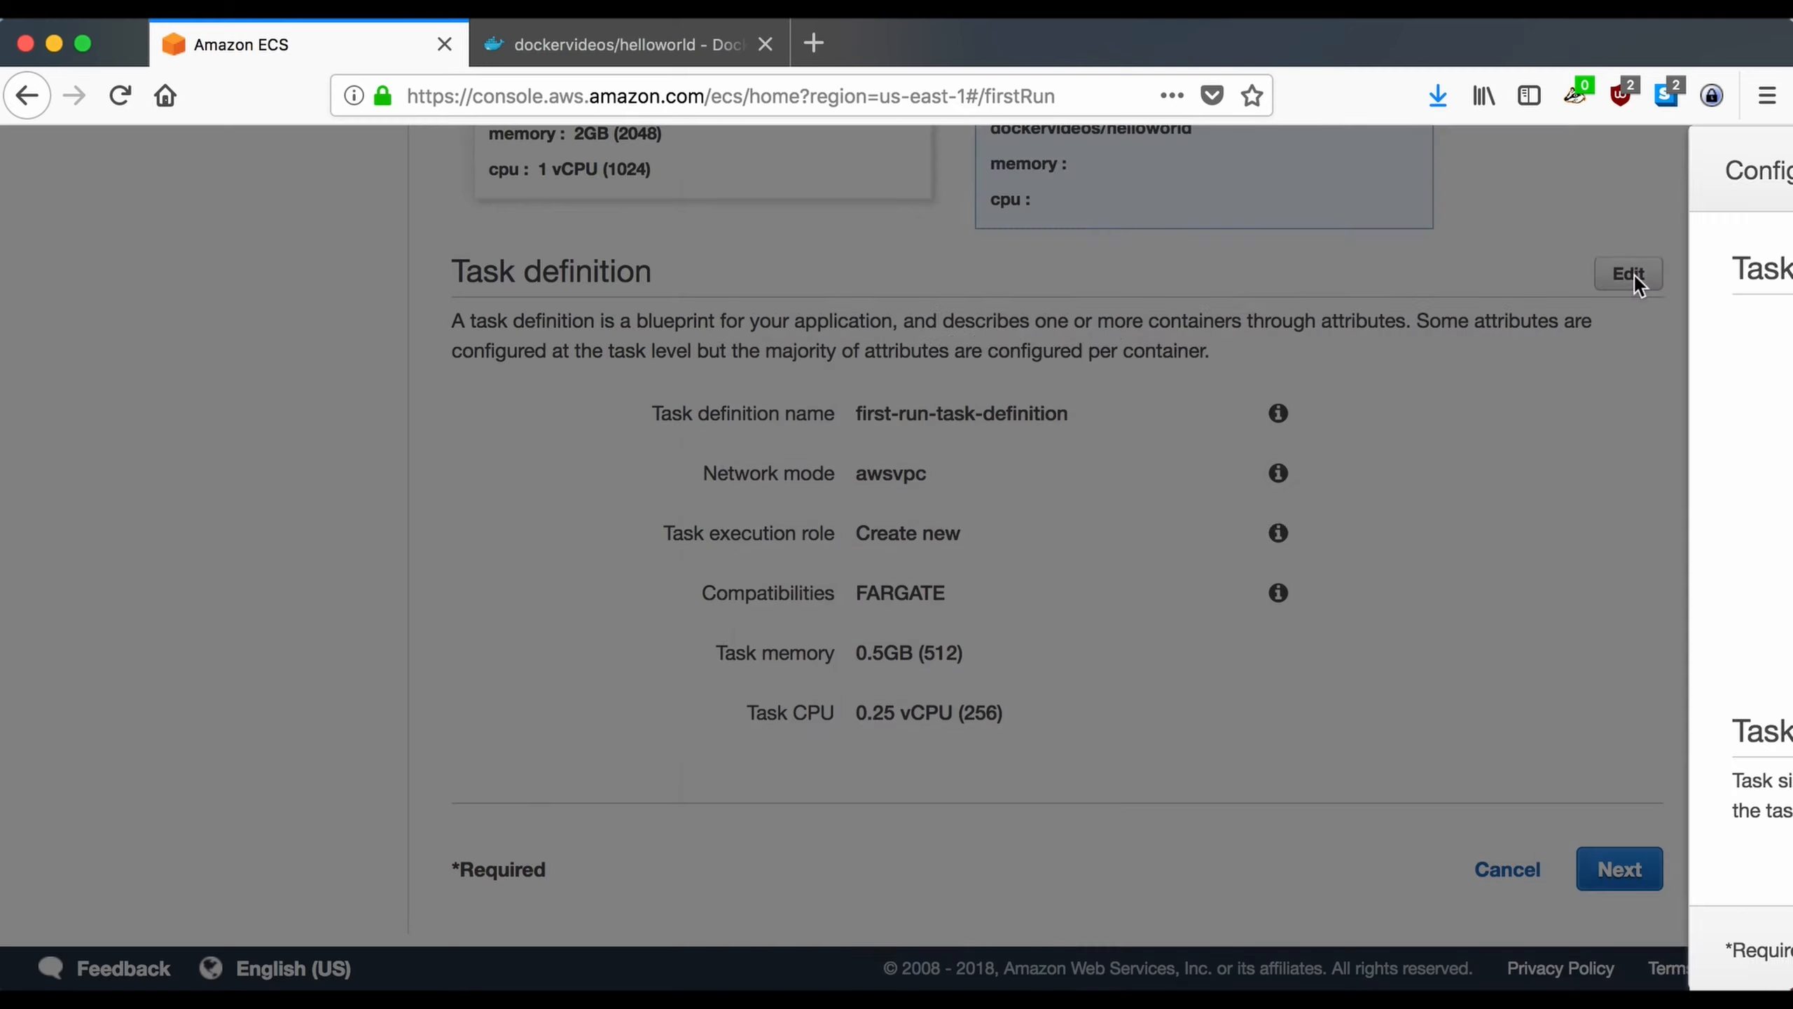
double_click(1295, 346)
triple_click(1296, 346)
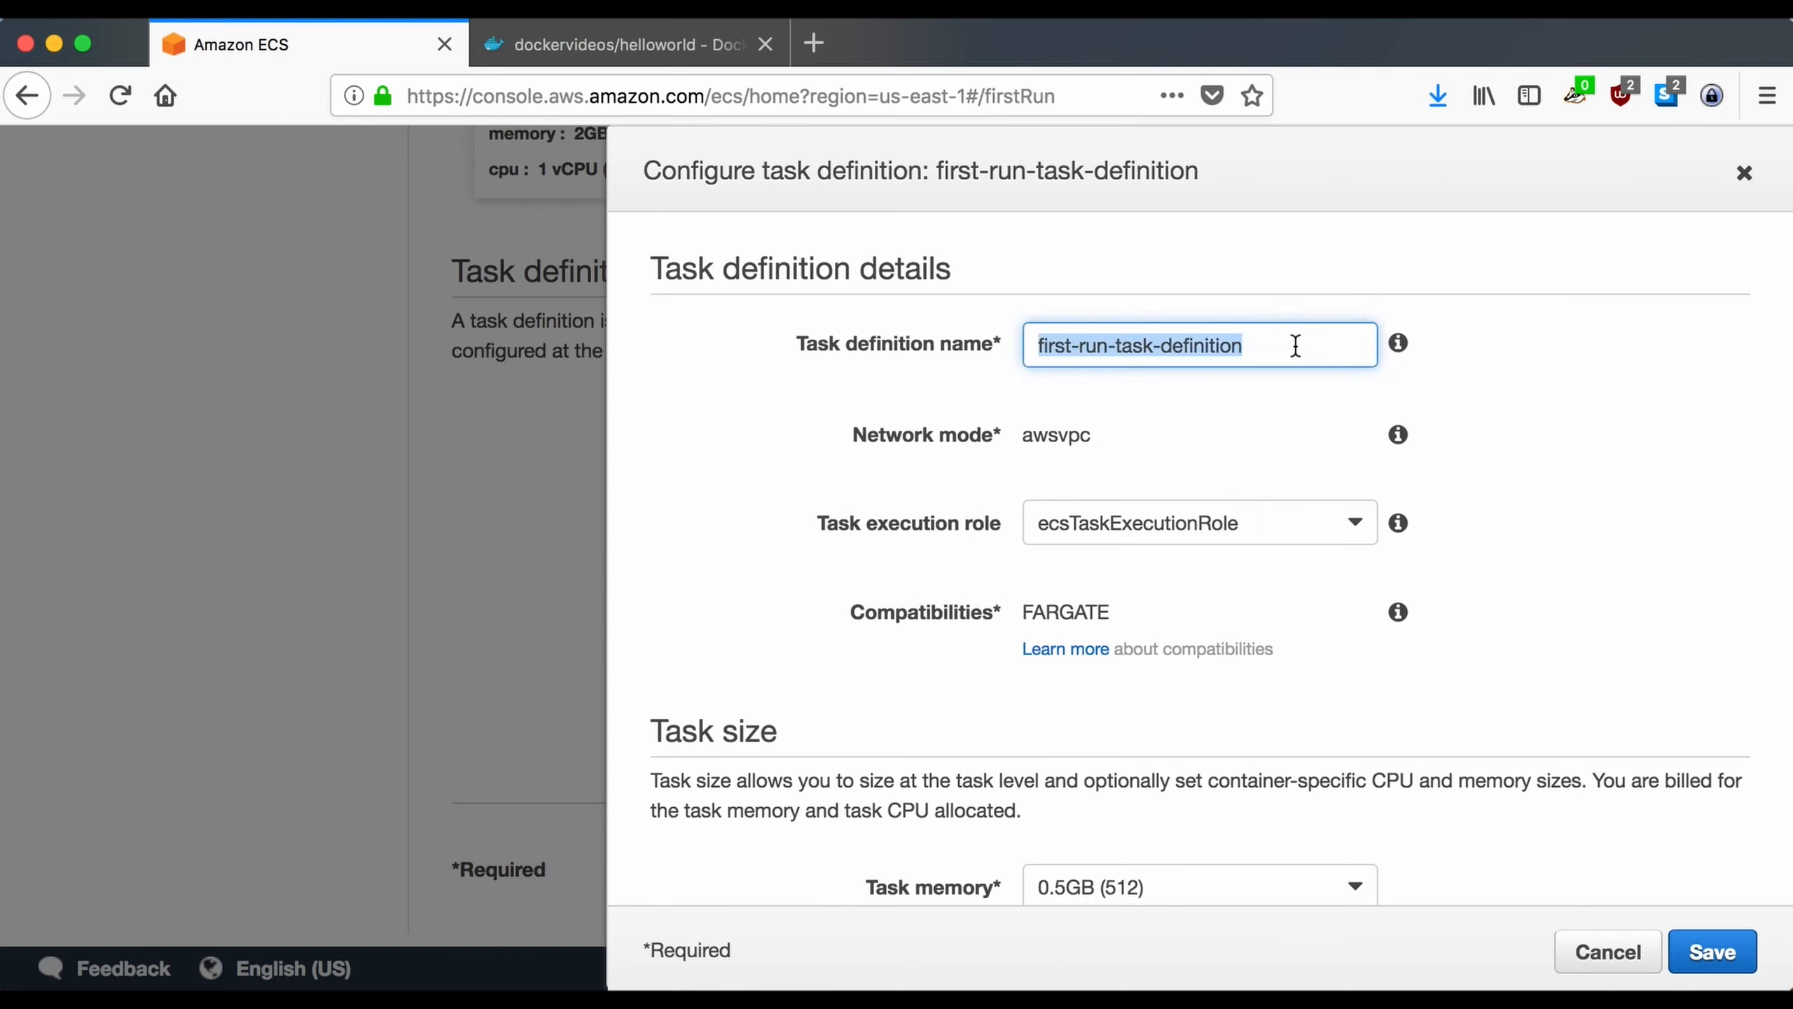
text(hellow)
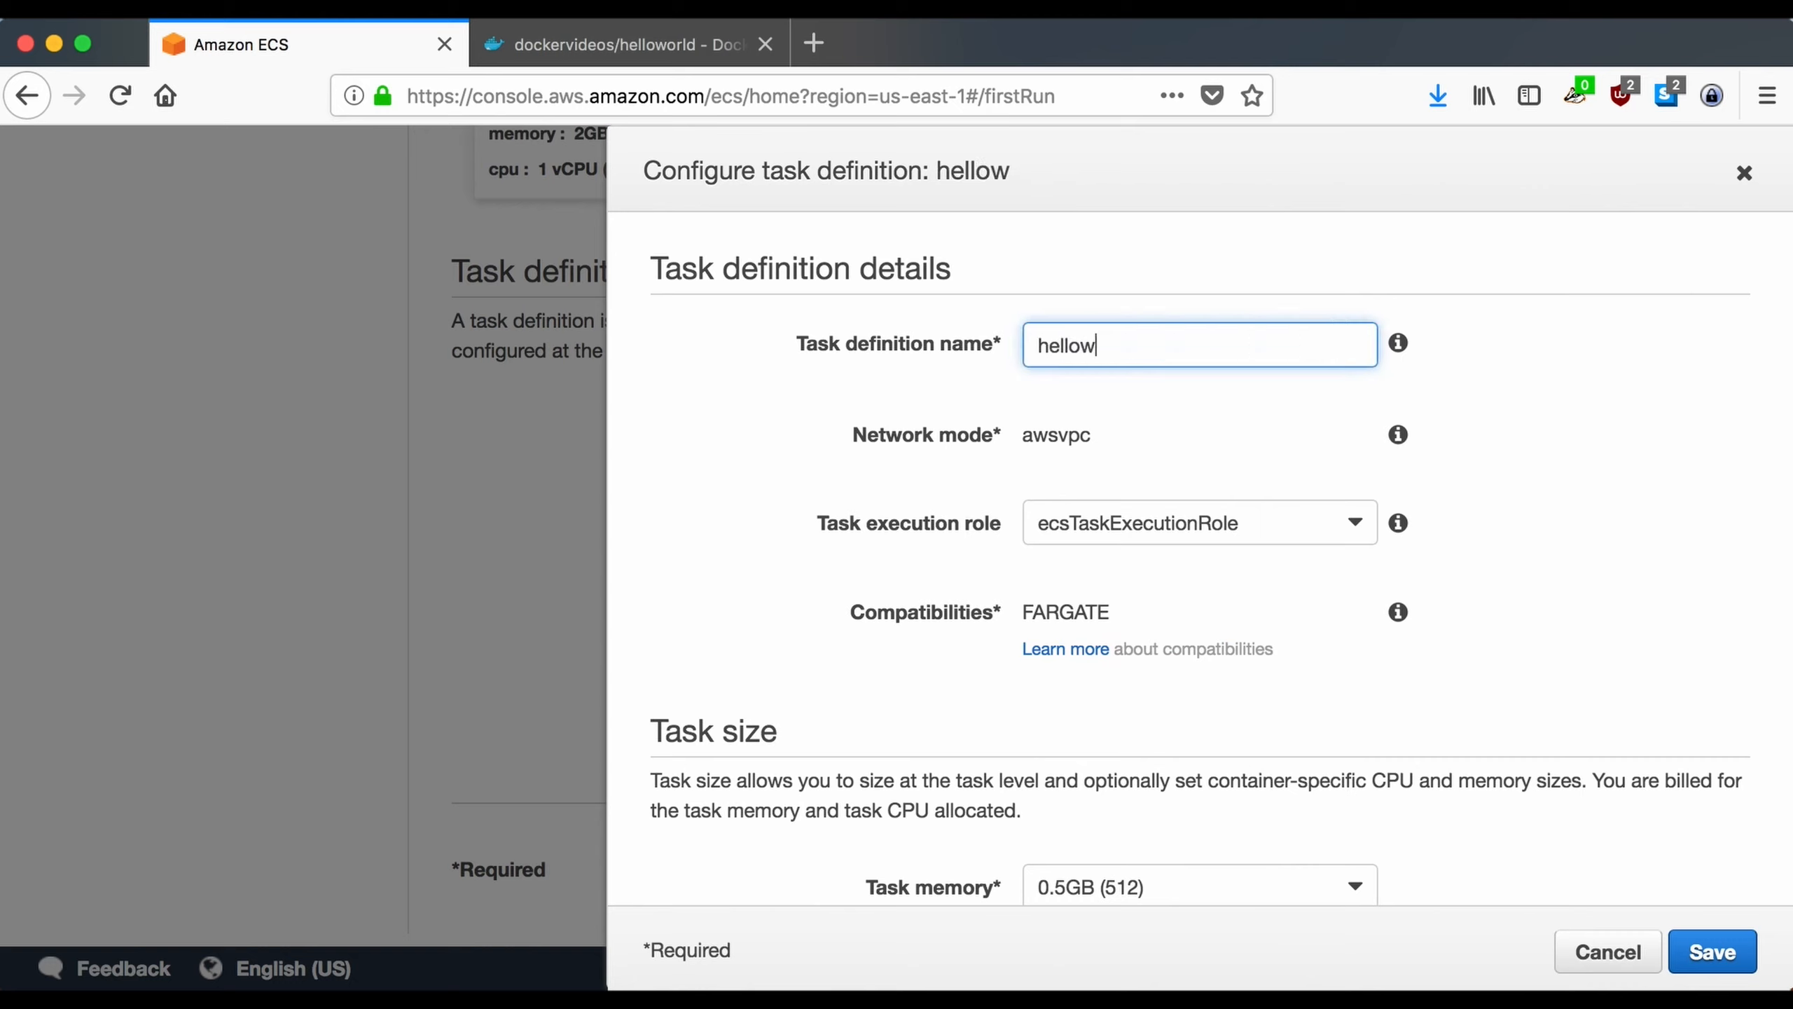
text(orld)
key(Tab)
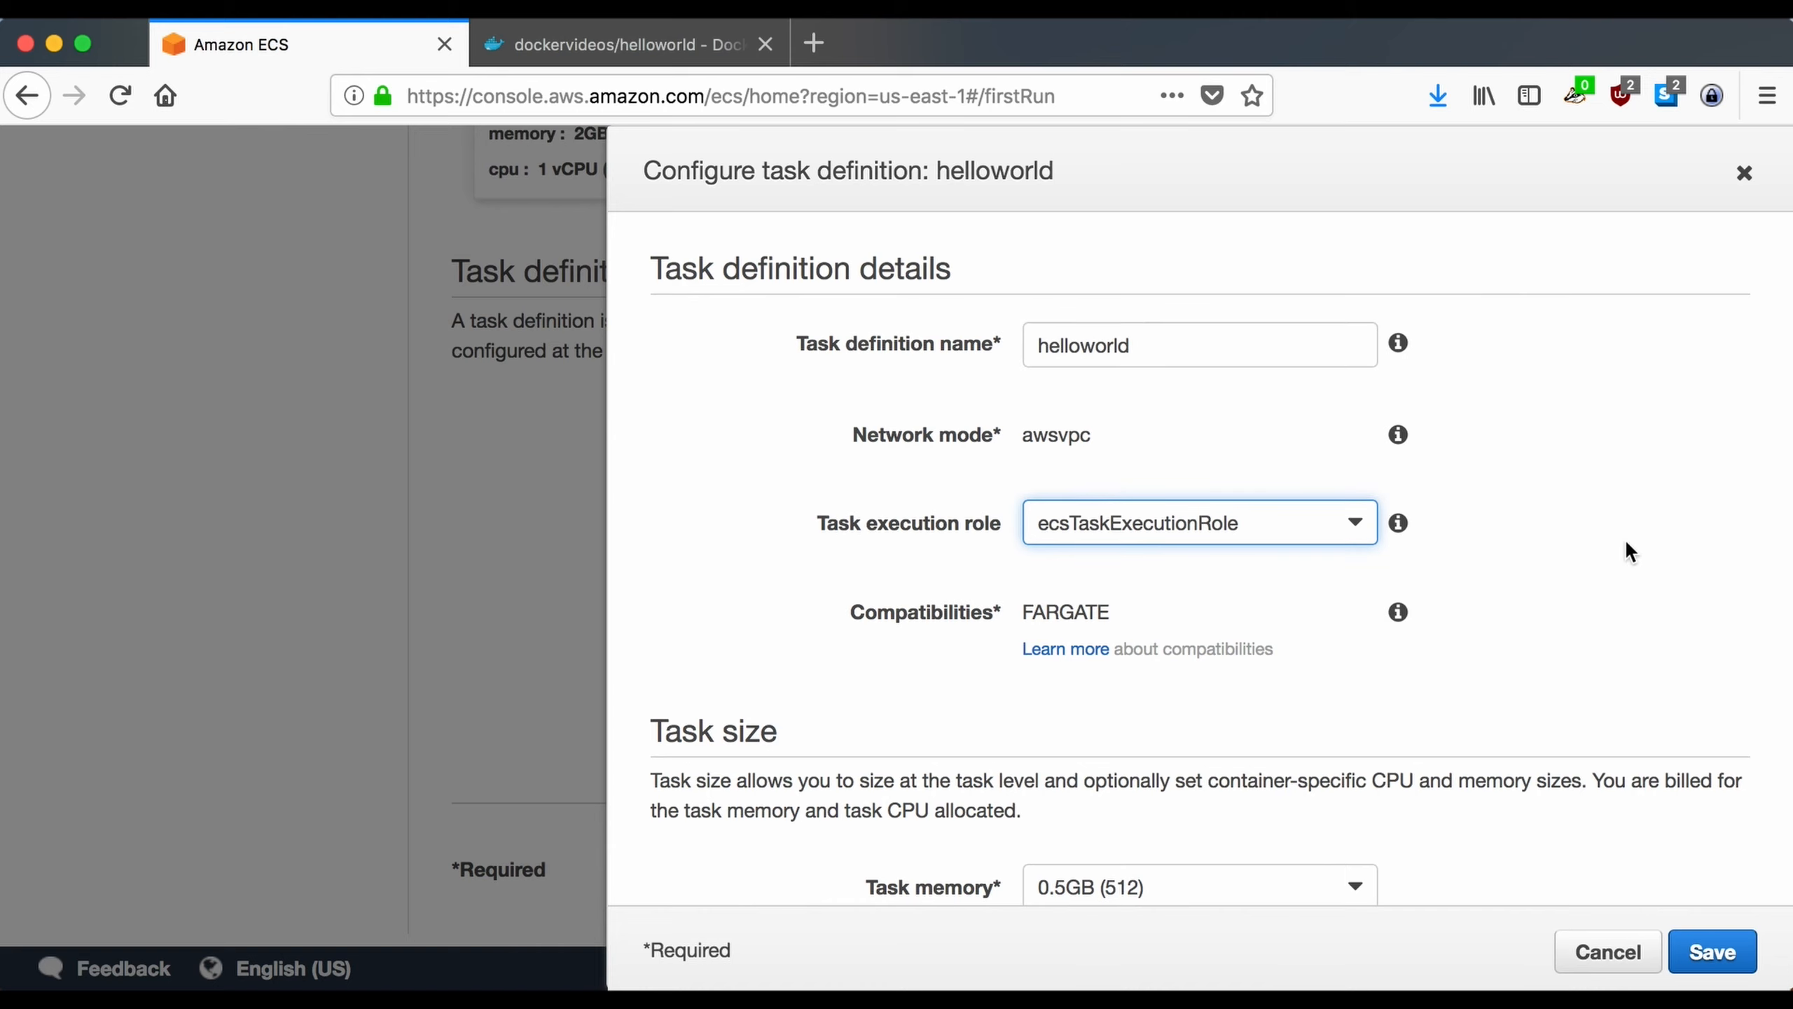
- Review the task memory options, keep 0.5GB (512), and save the task definition
scroll(1628, 551, down, 3)
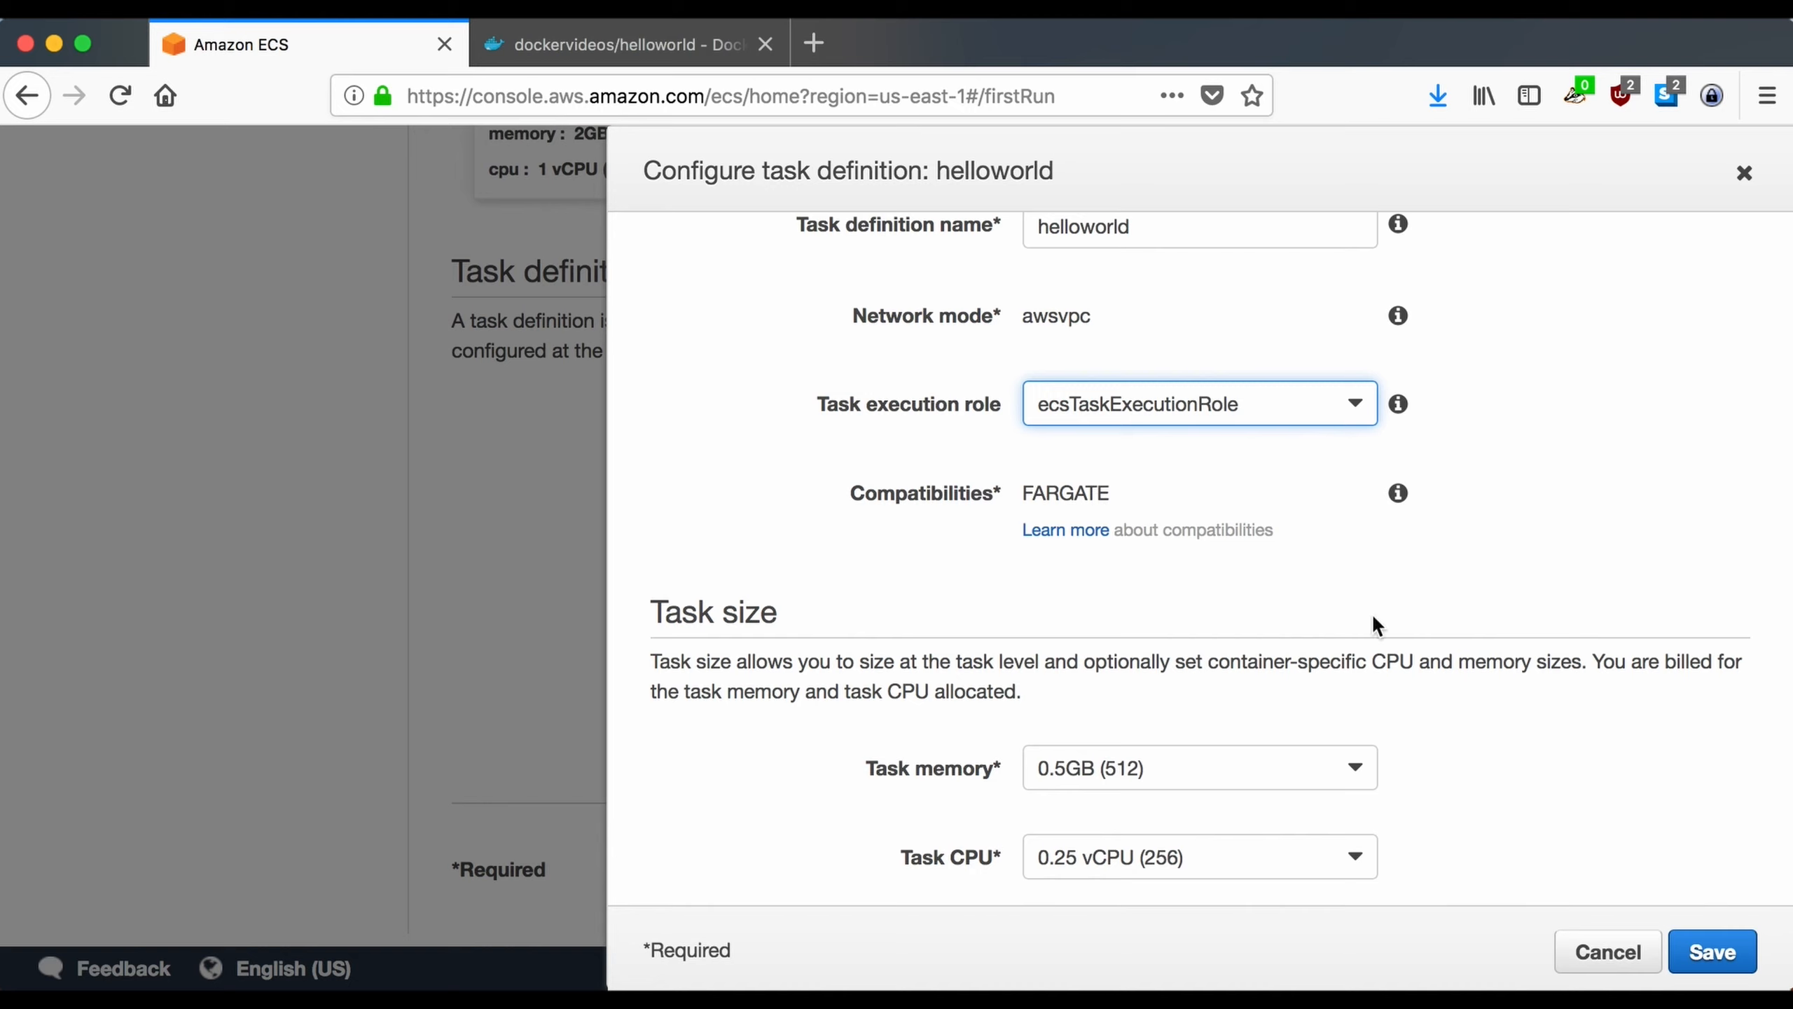
scroll(1280, 756, up, 1)
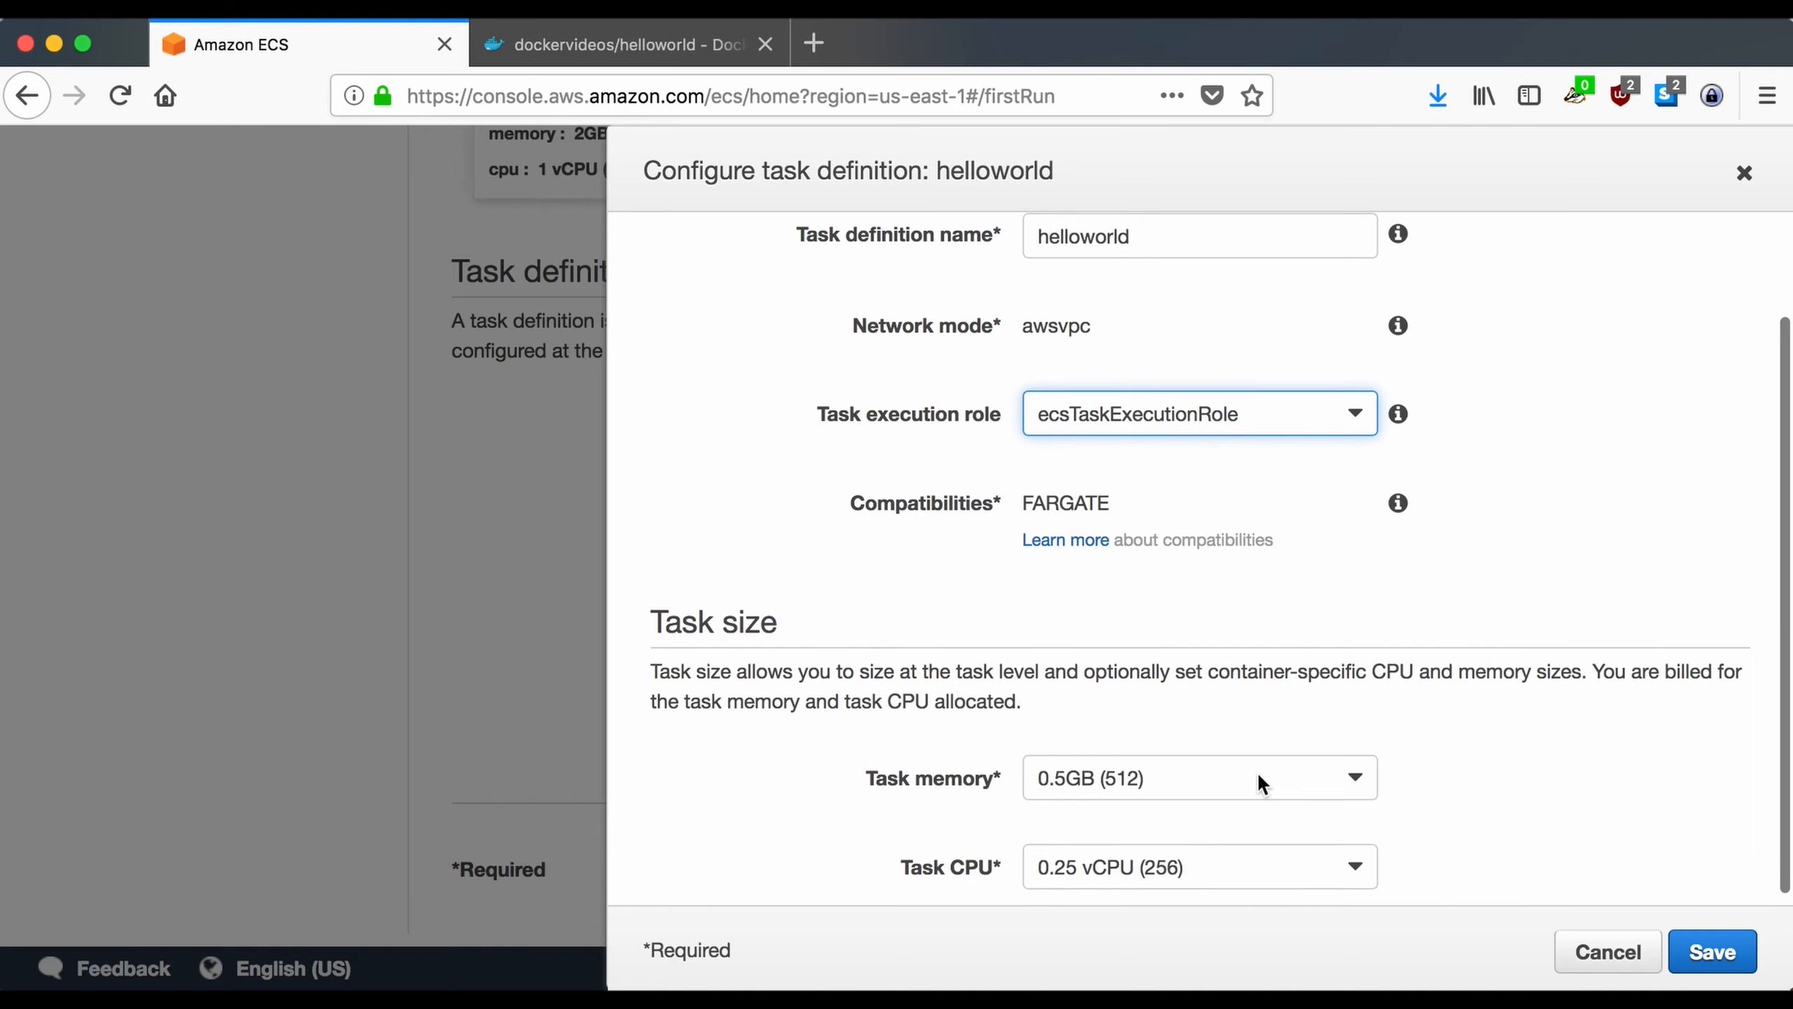
click(1284, 781)
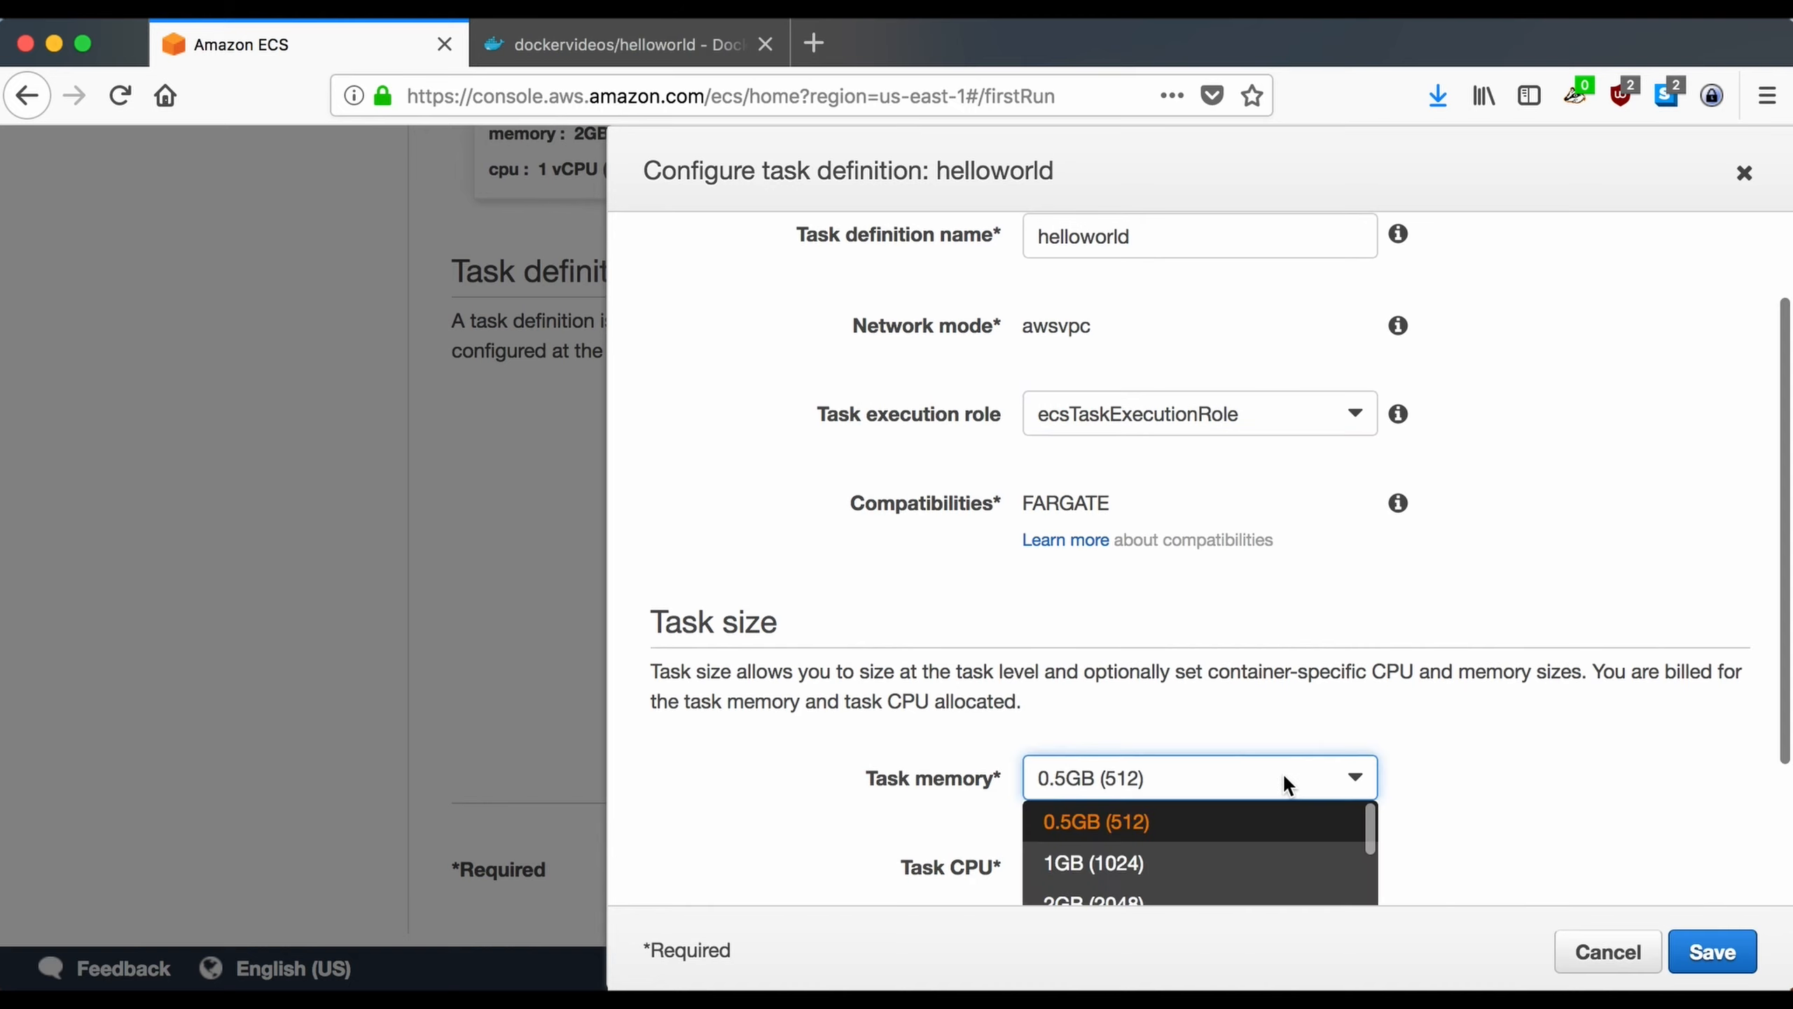
scroll(1283, 772, down, 1)
click(1284, 770)
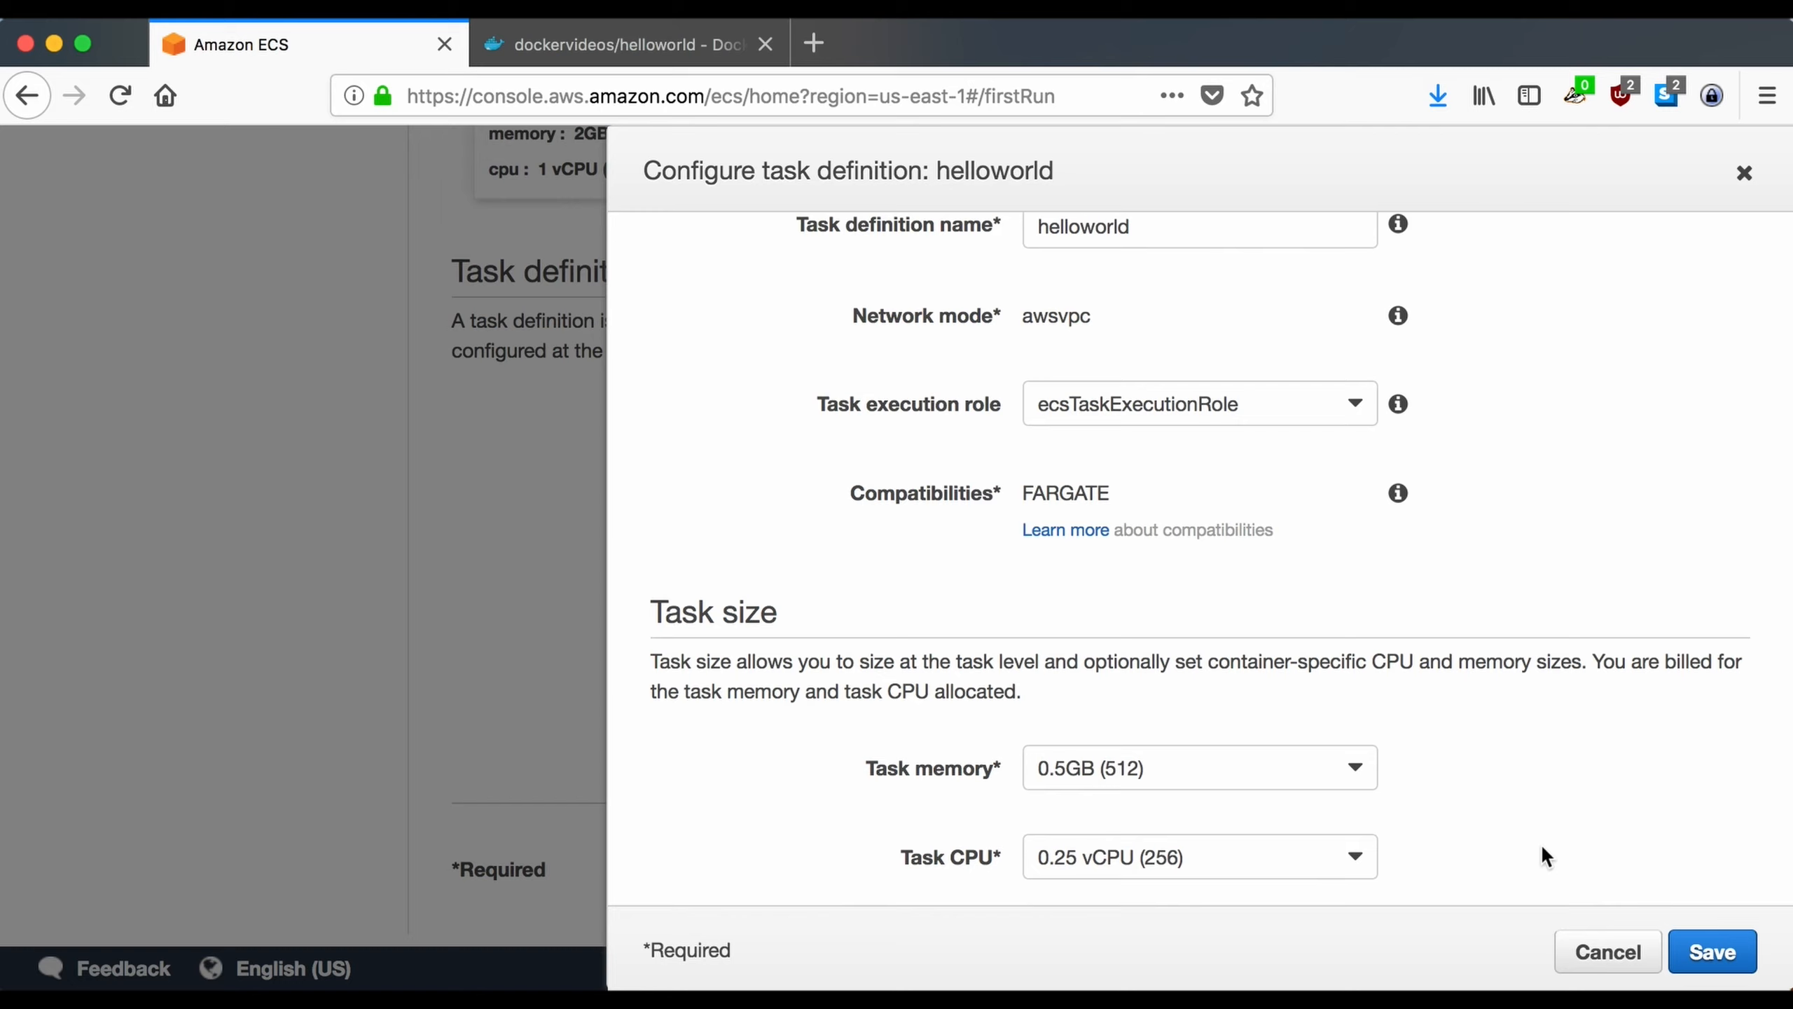
click(1714, 954)
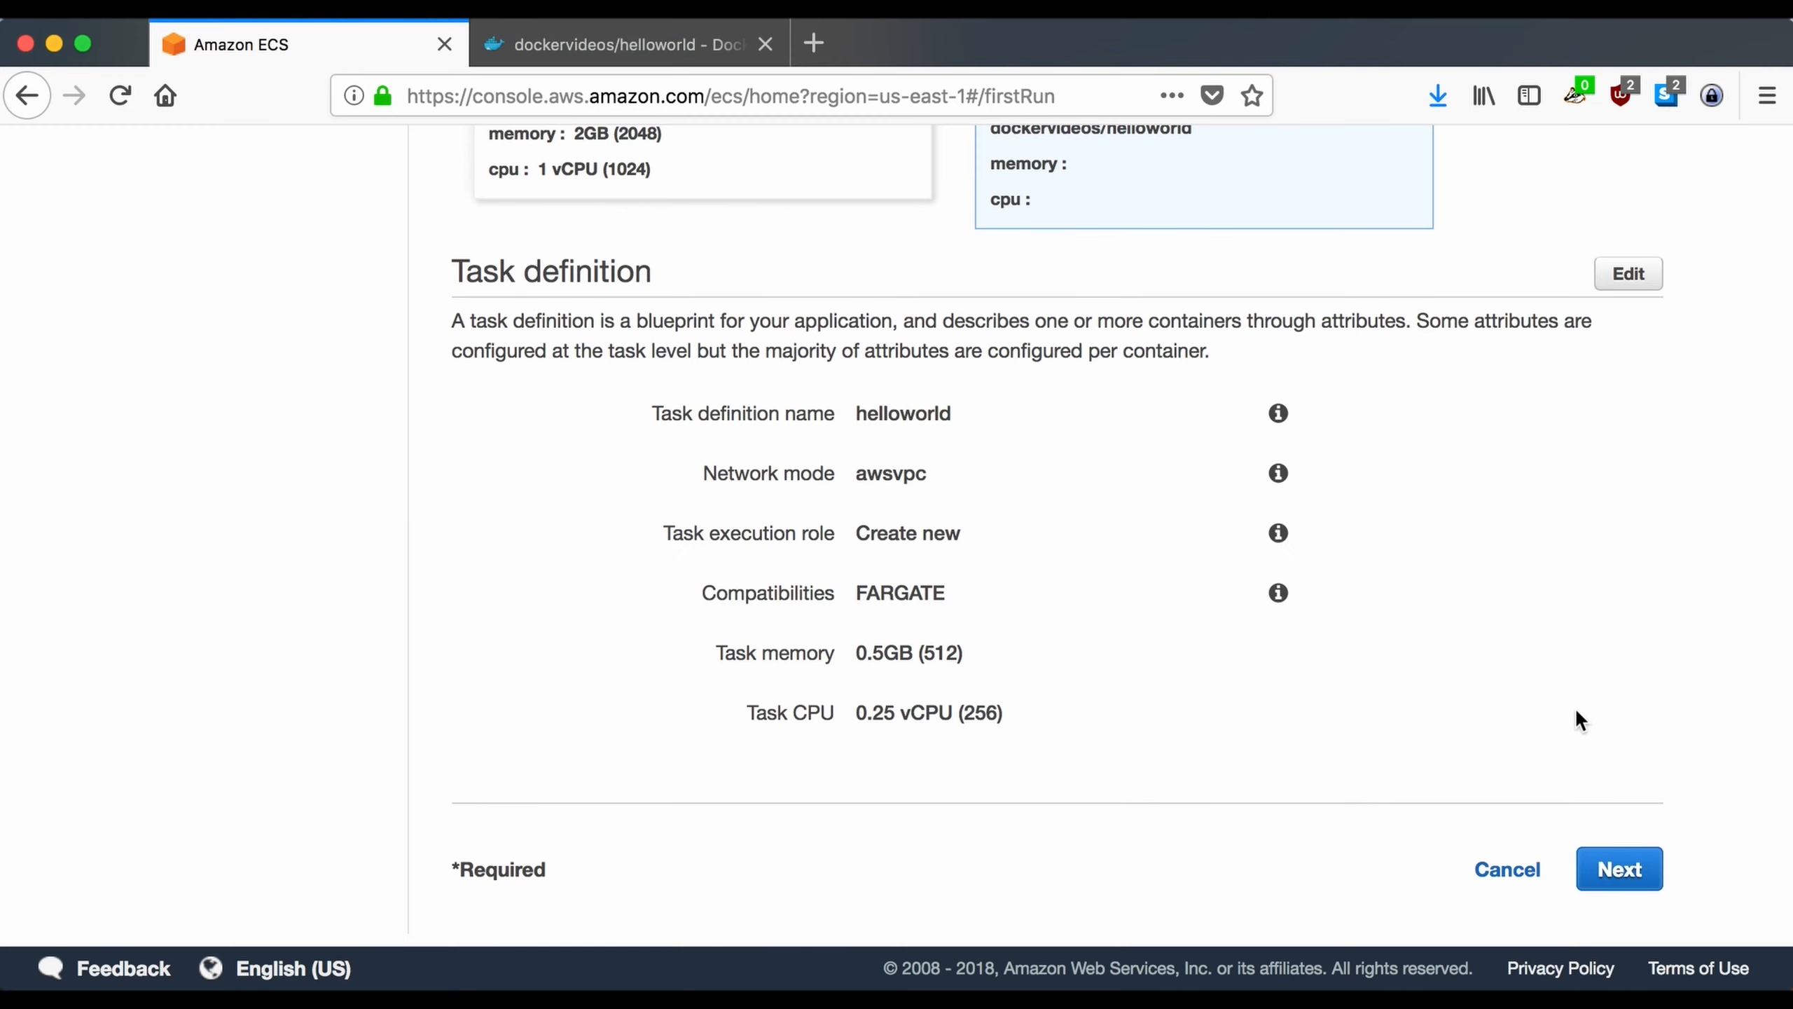
- Proceed to the service definition and choose Application Load Balancer as the load balancer type
click(1624, 869)
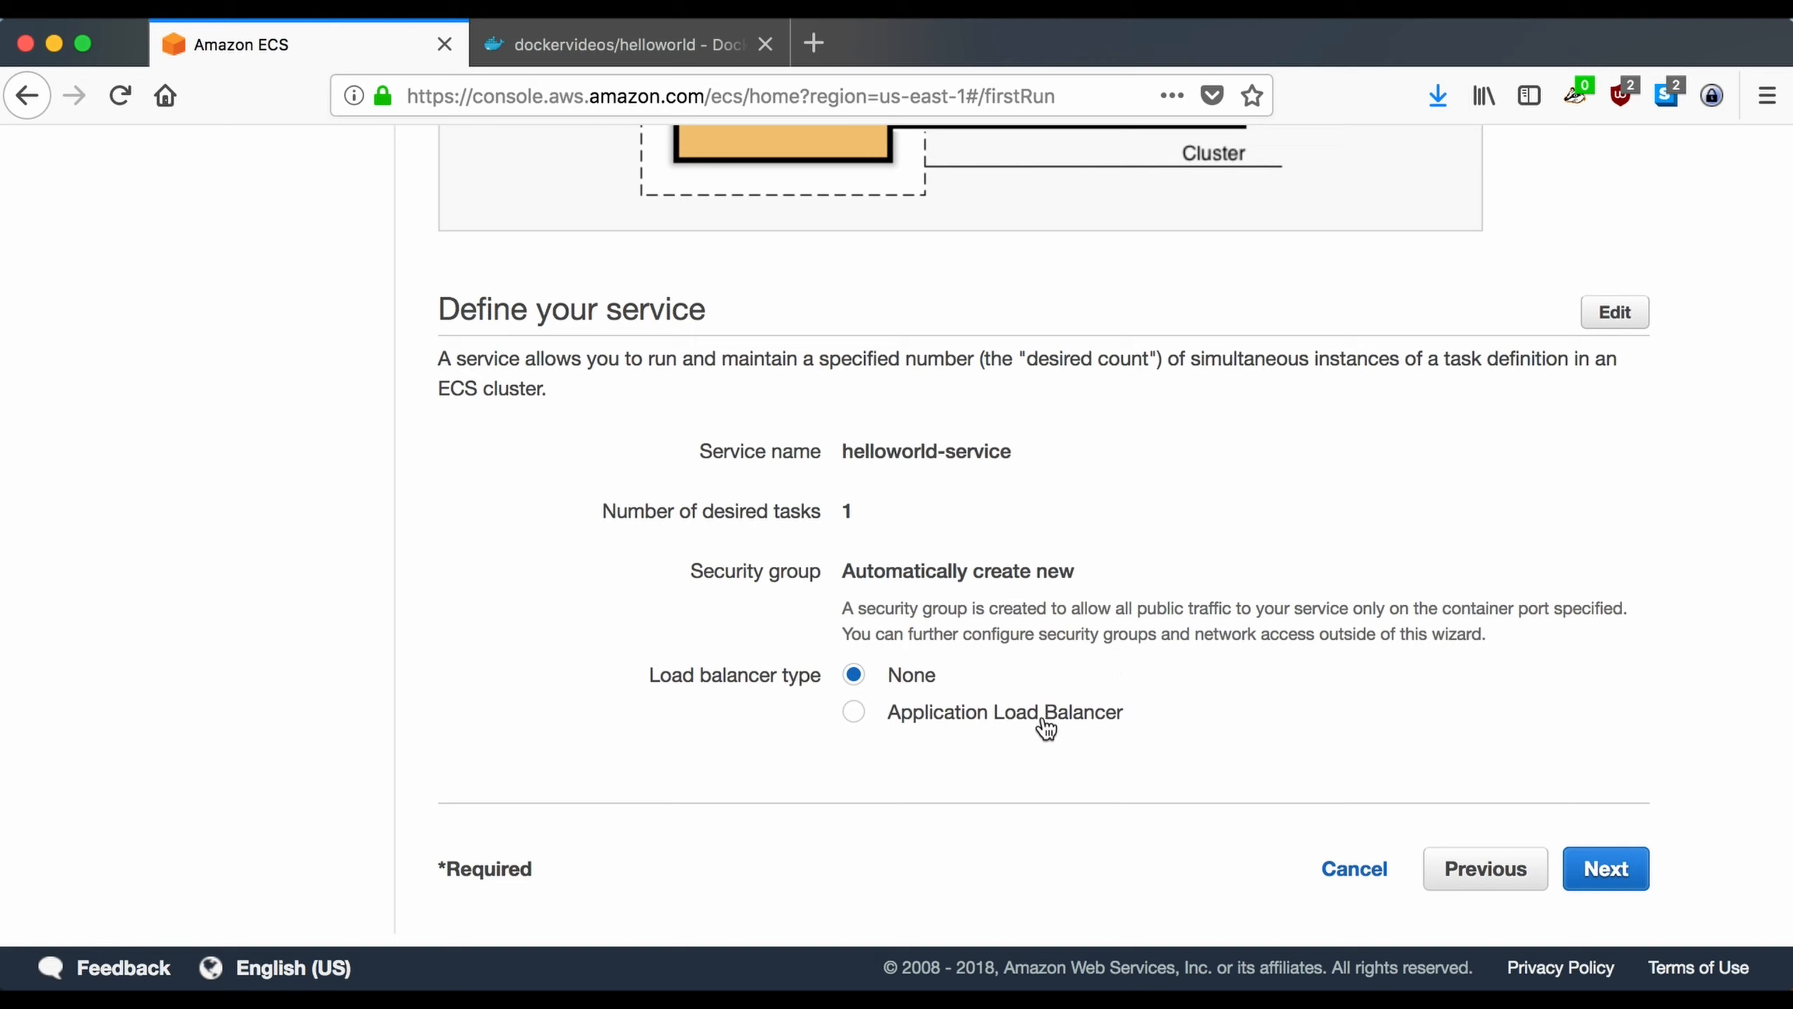
scroll(996, 725, up, 1)
click(992, 728)
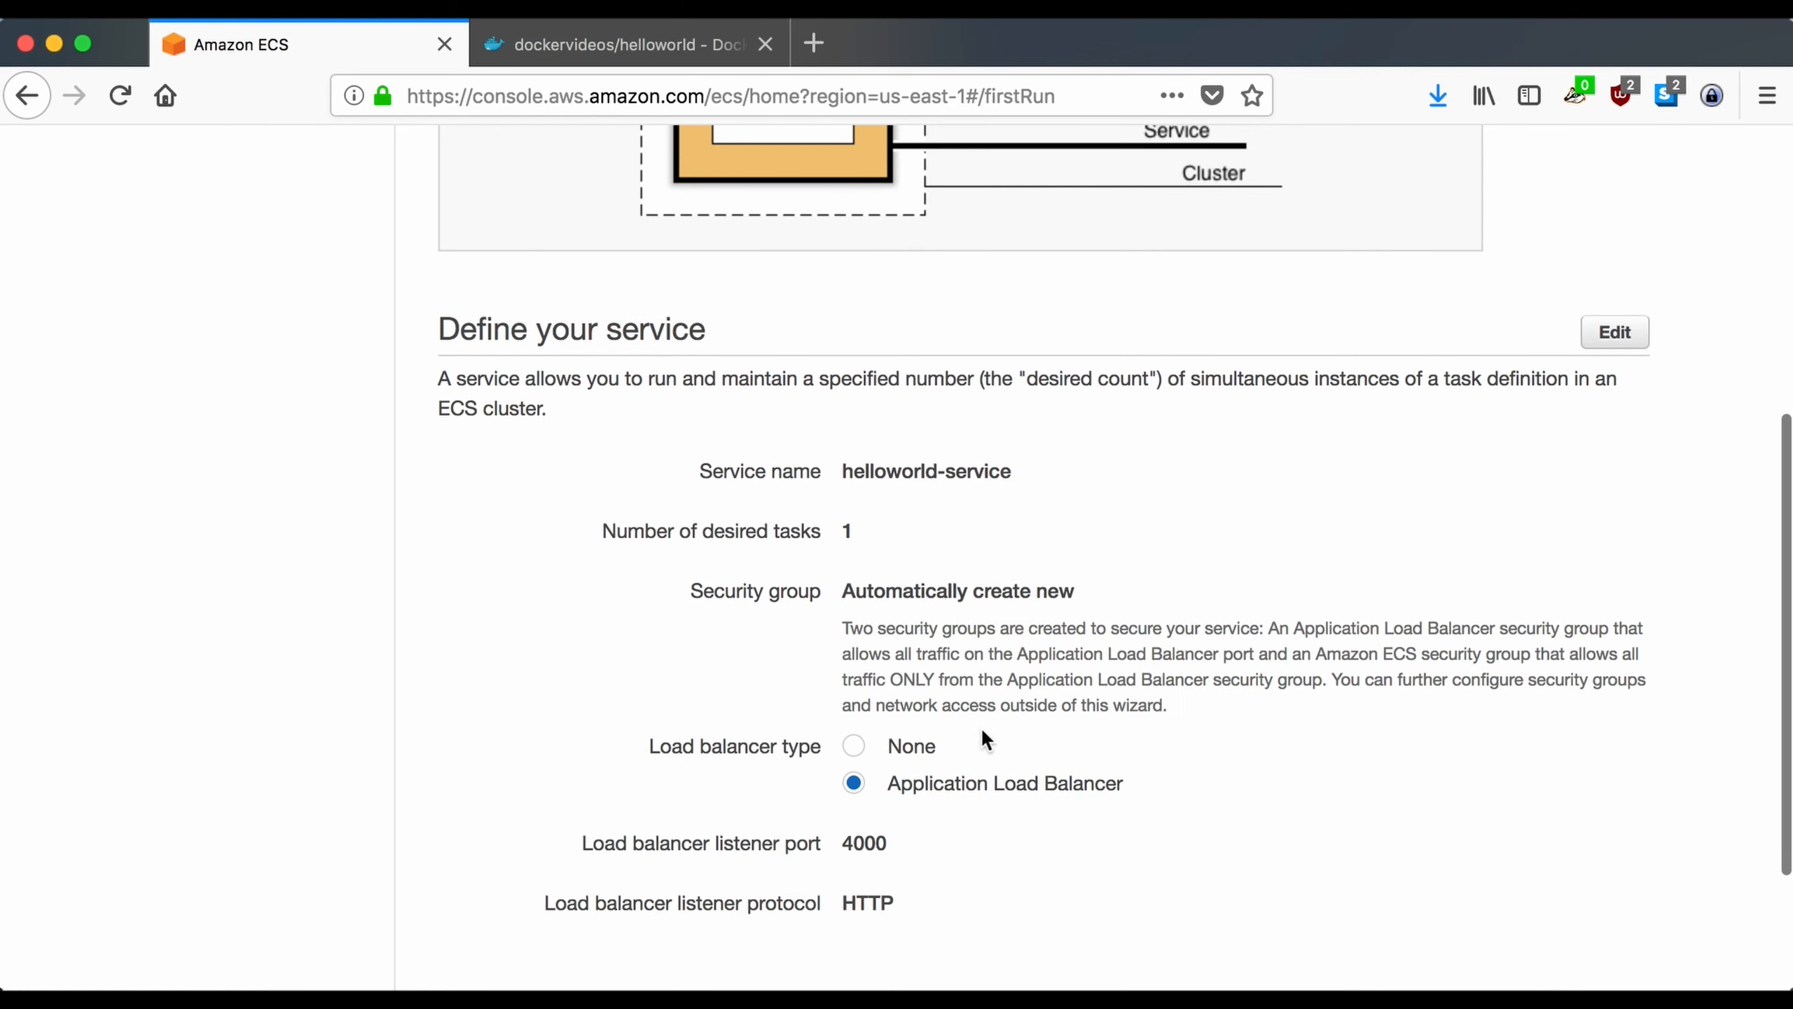
- Accept the service definition, name the cluster helloworld, and proceed to the configuration review
scroll(1312, 709, down, 5)
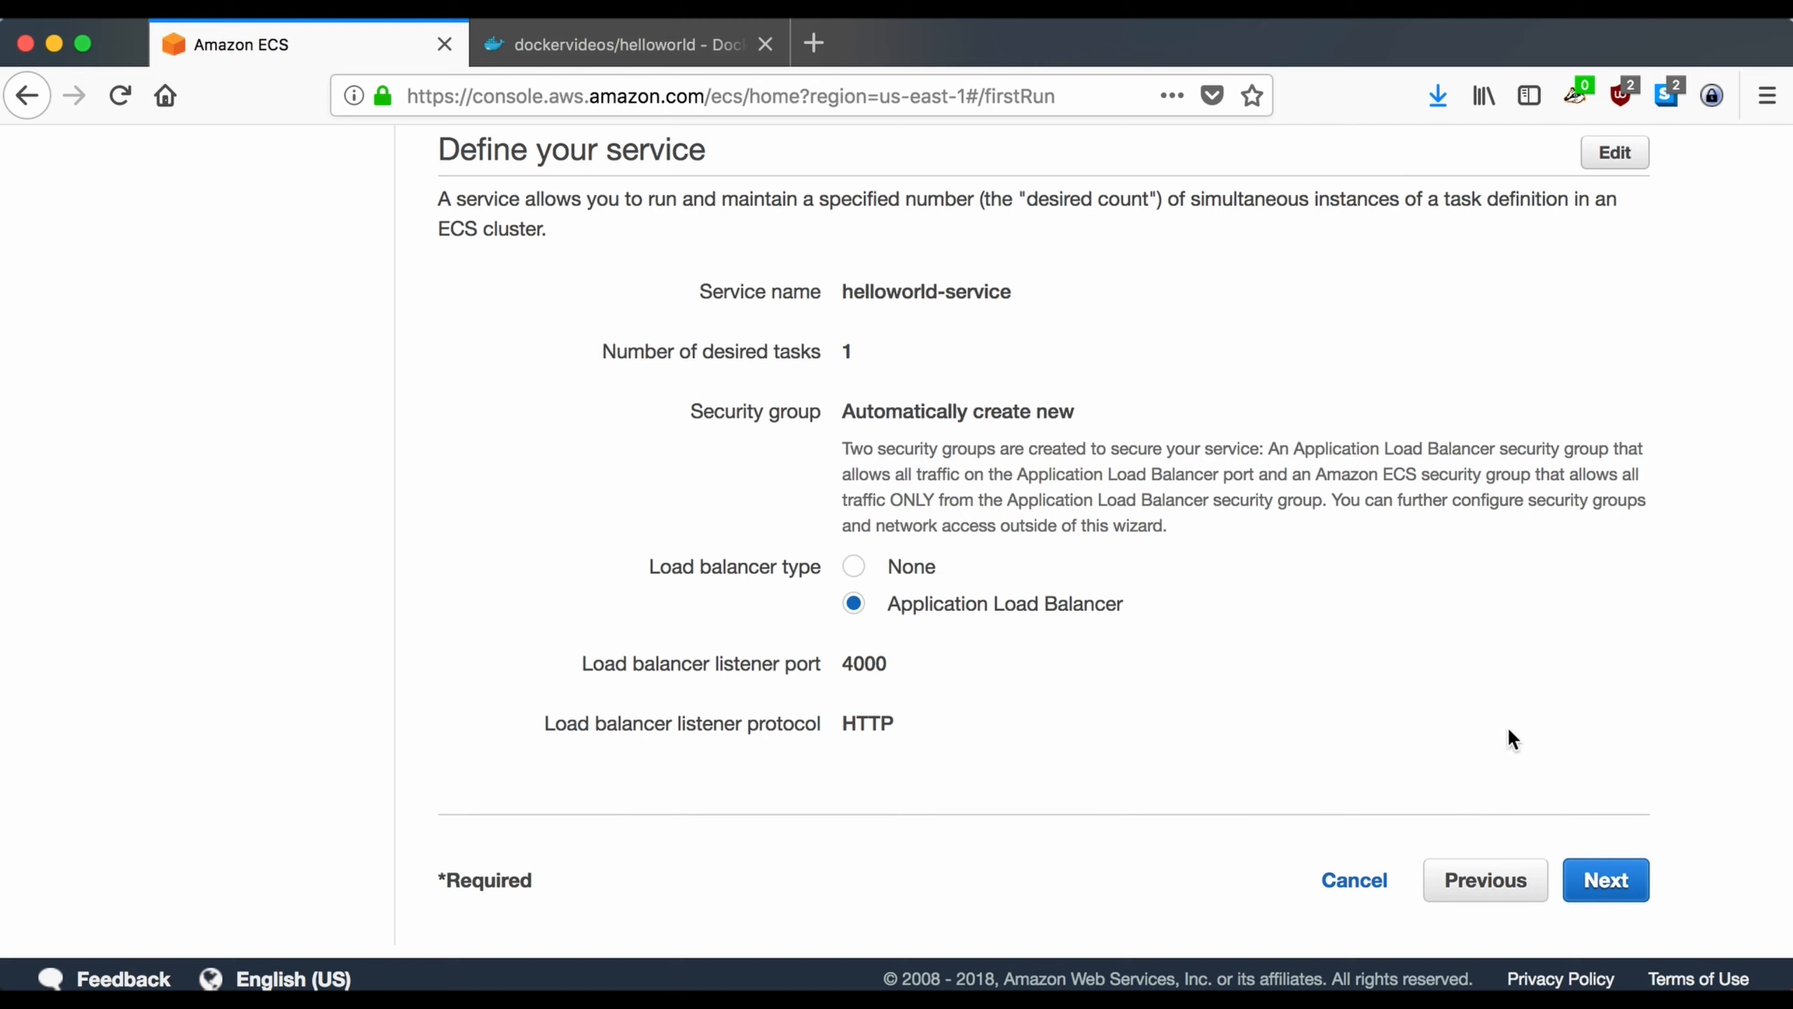
click(1605, 881)
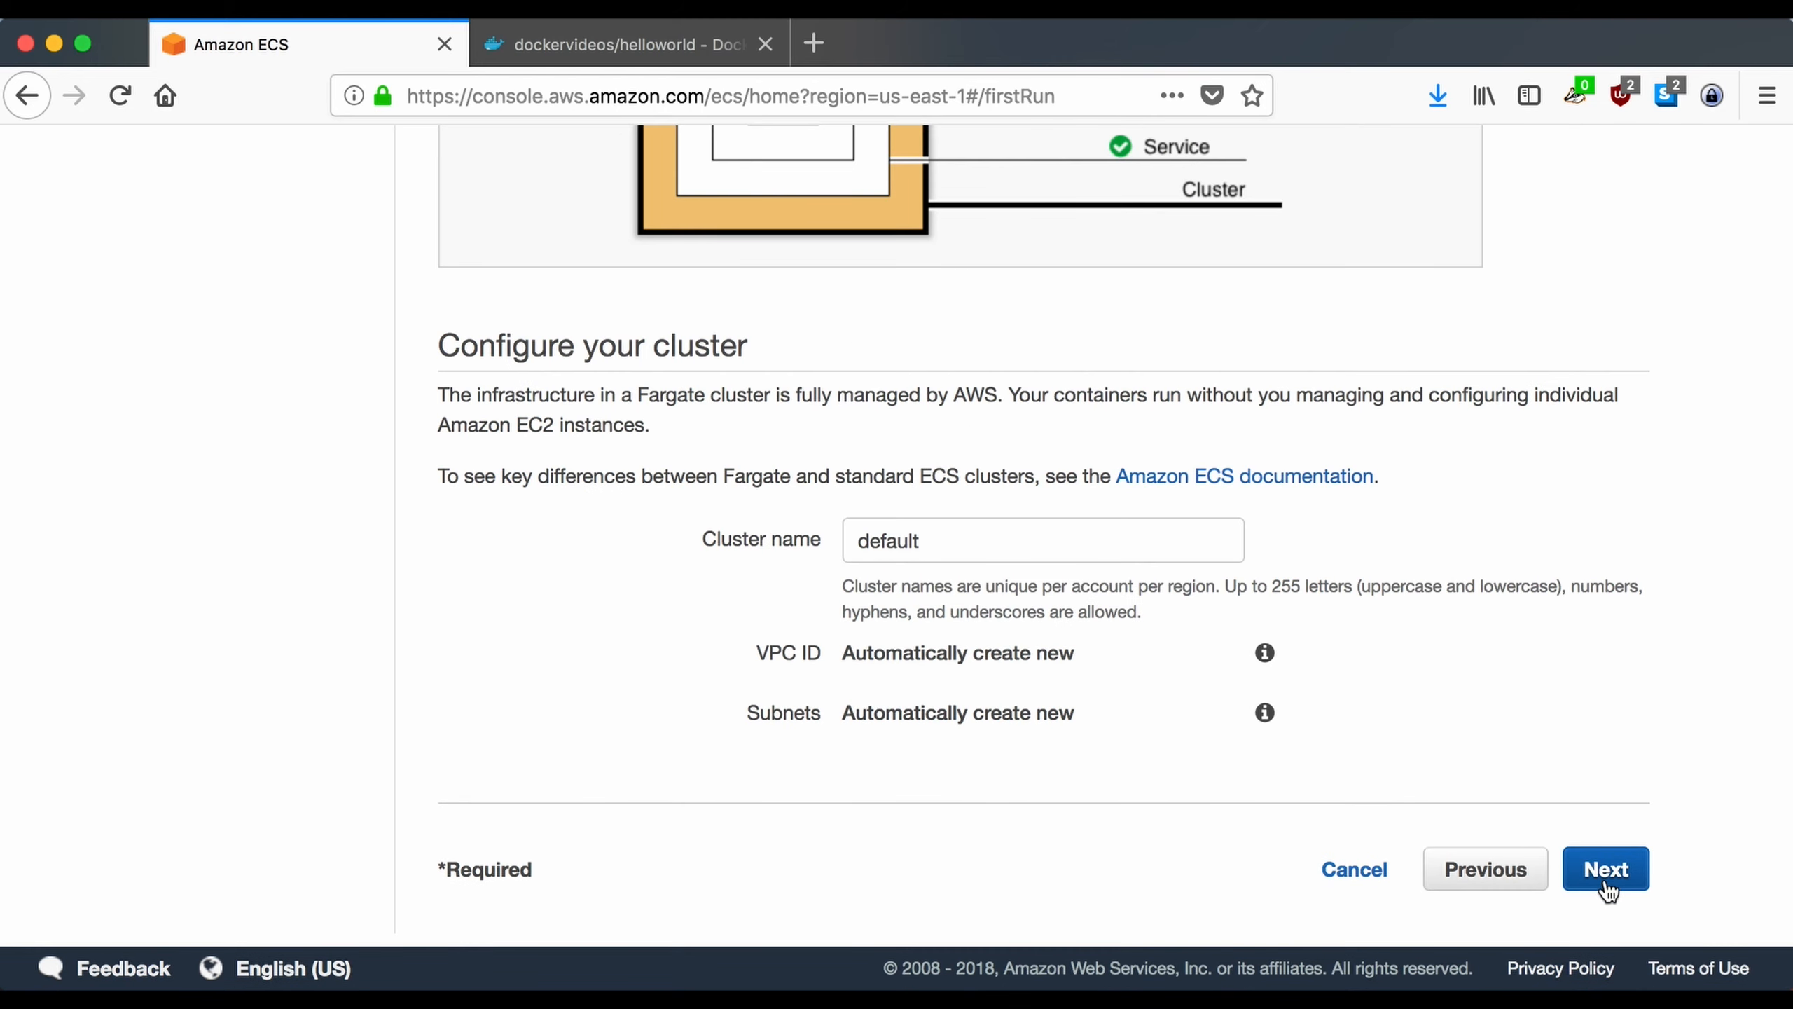
scroll(1563, 685, up, 1)
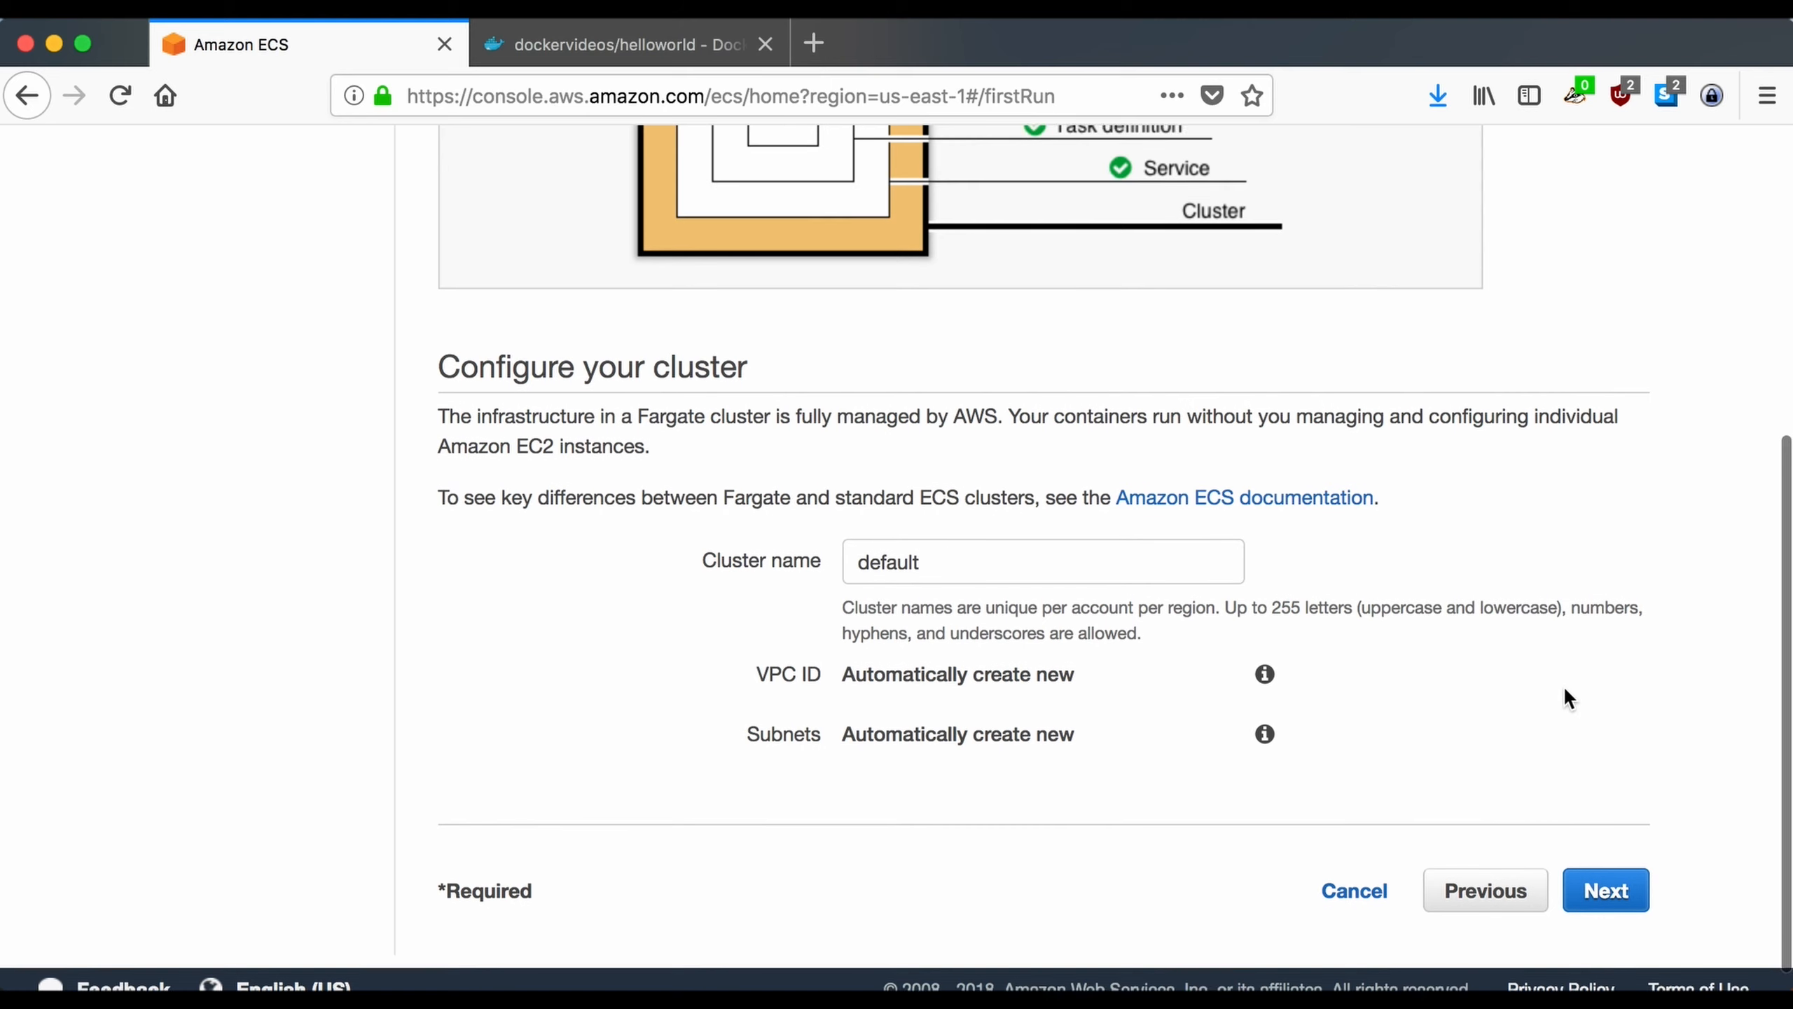
double_click(1110, 574)
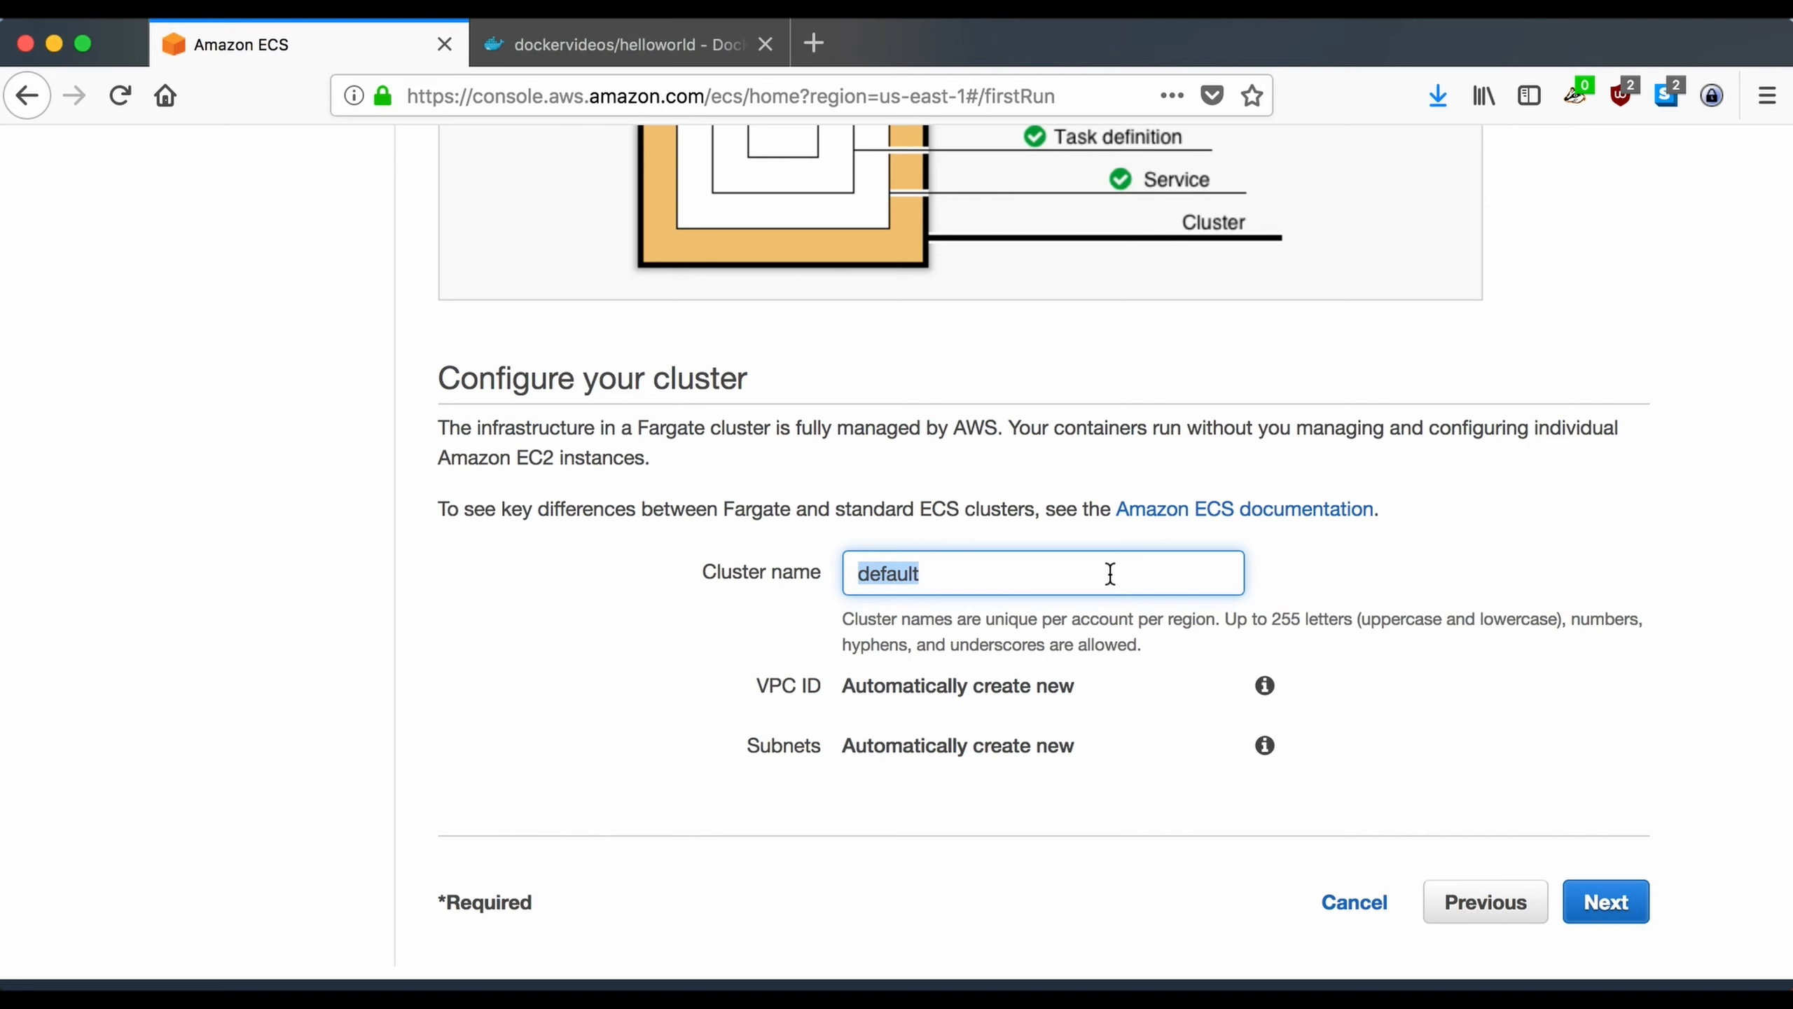
text(helloworld)
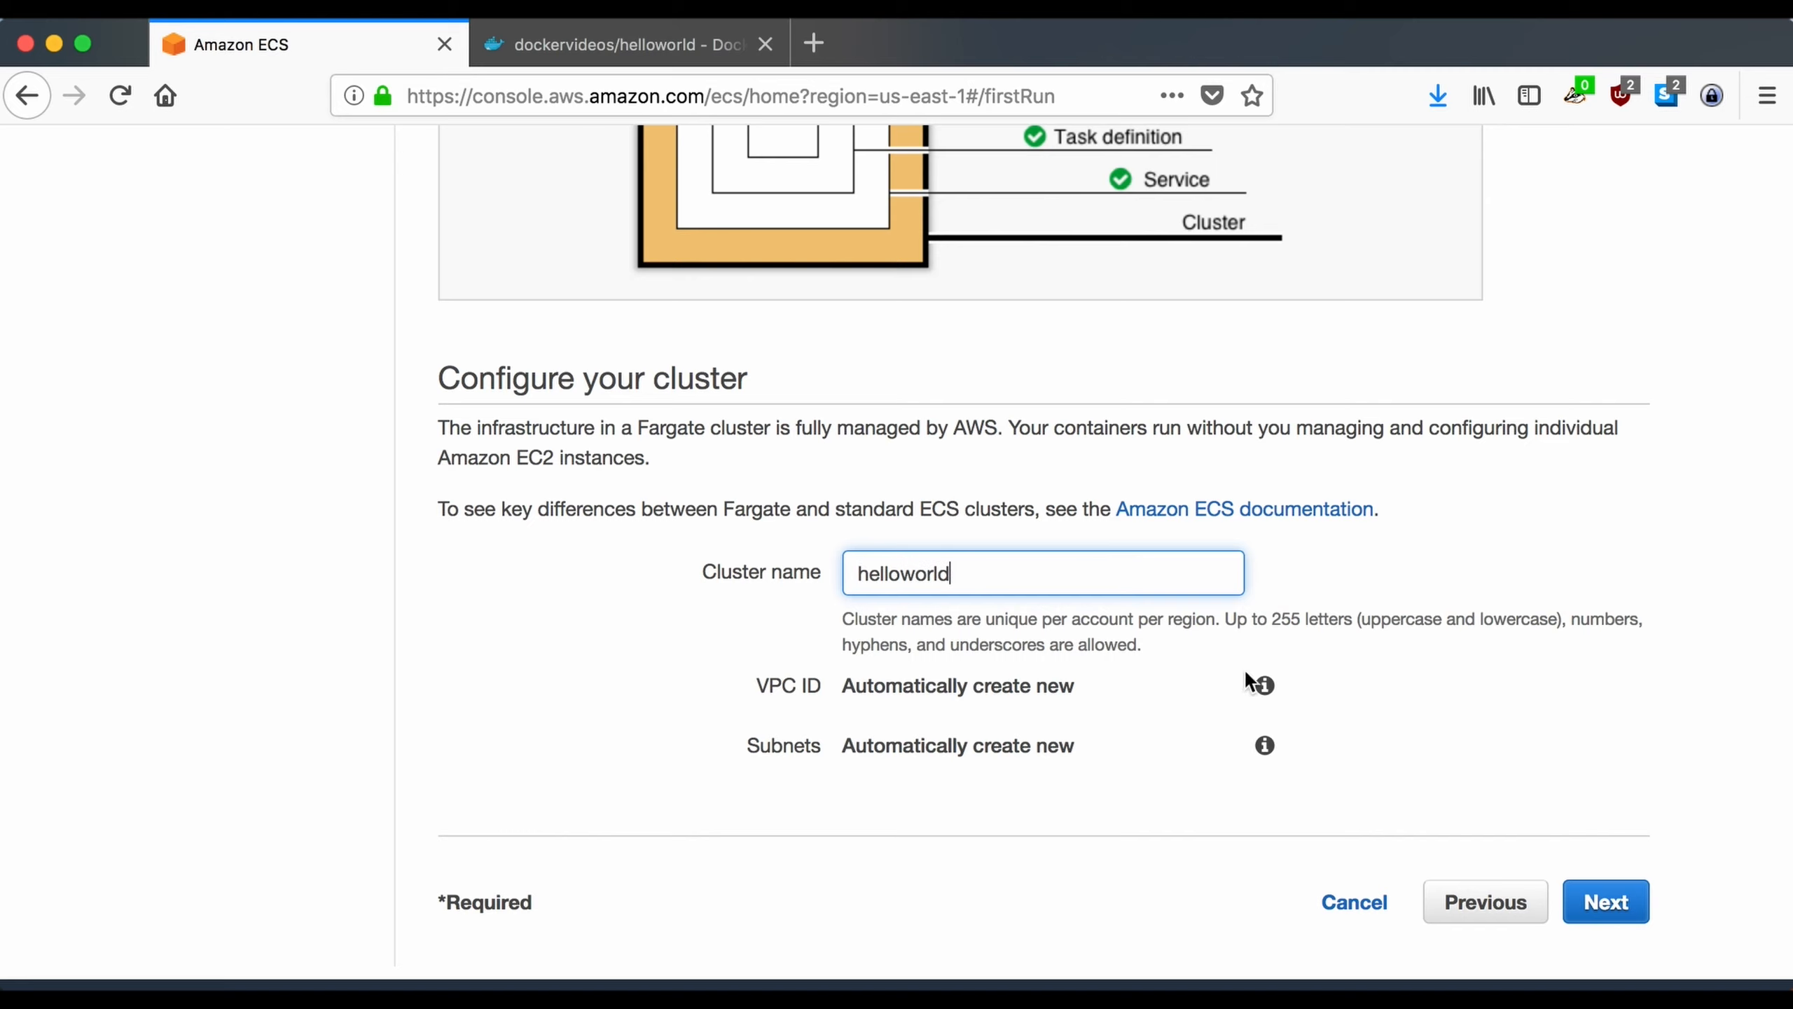
click(1599, 901)
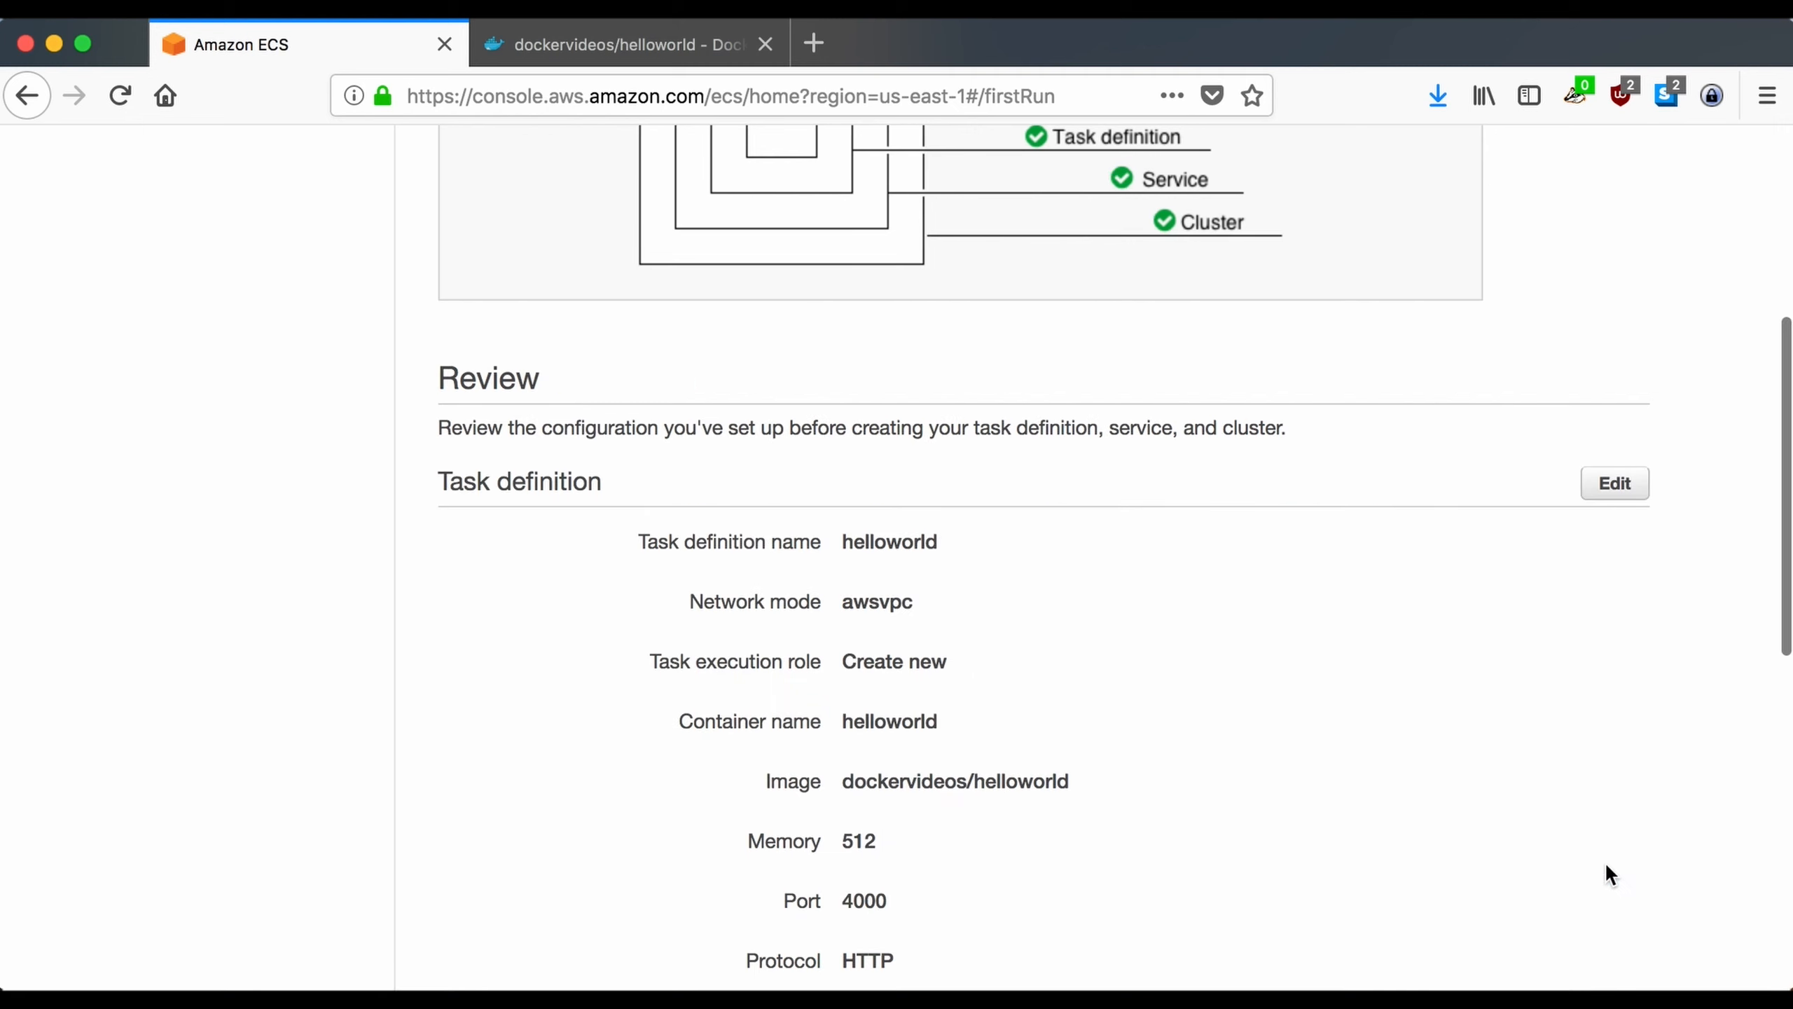
- Review the task definition, service and cluster settings, and create the resources
scroll(1476, 657, down, 1)
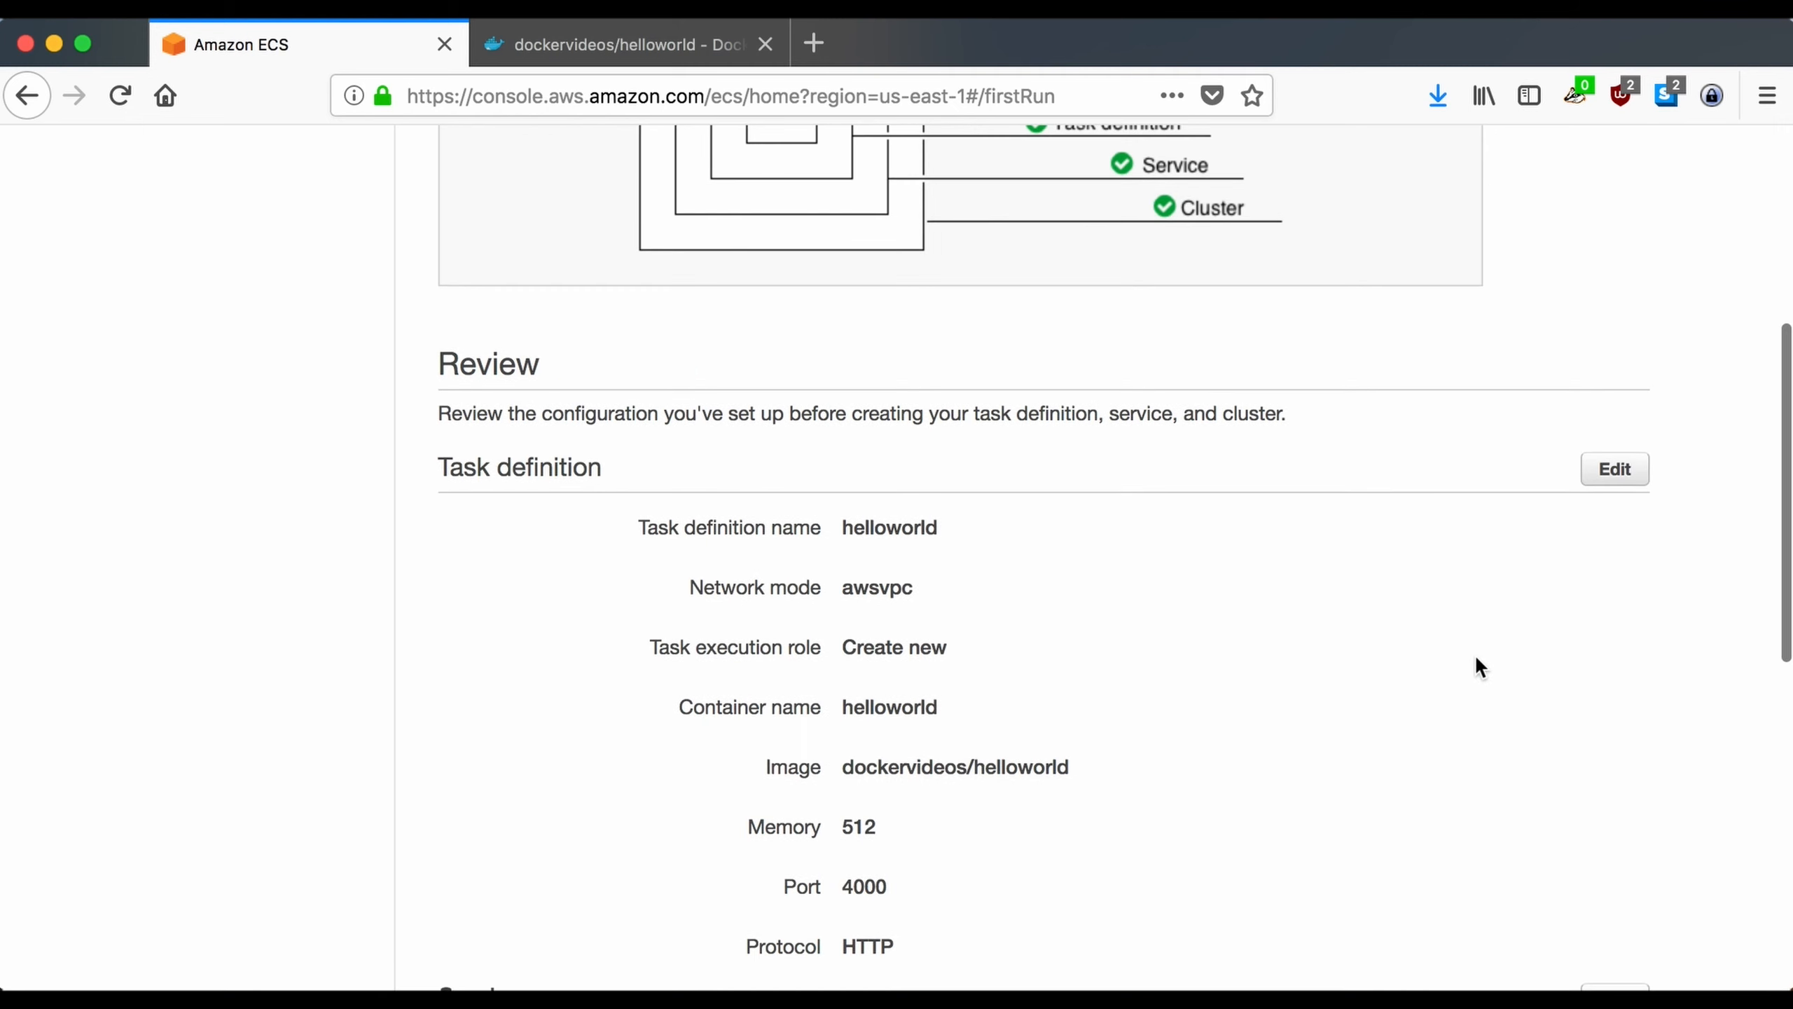
scroll(1477, 660, down, 3)
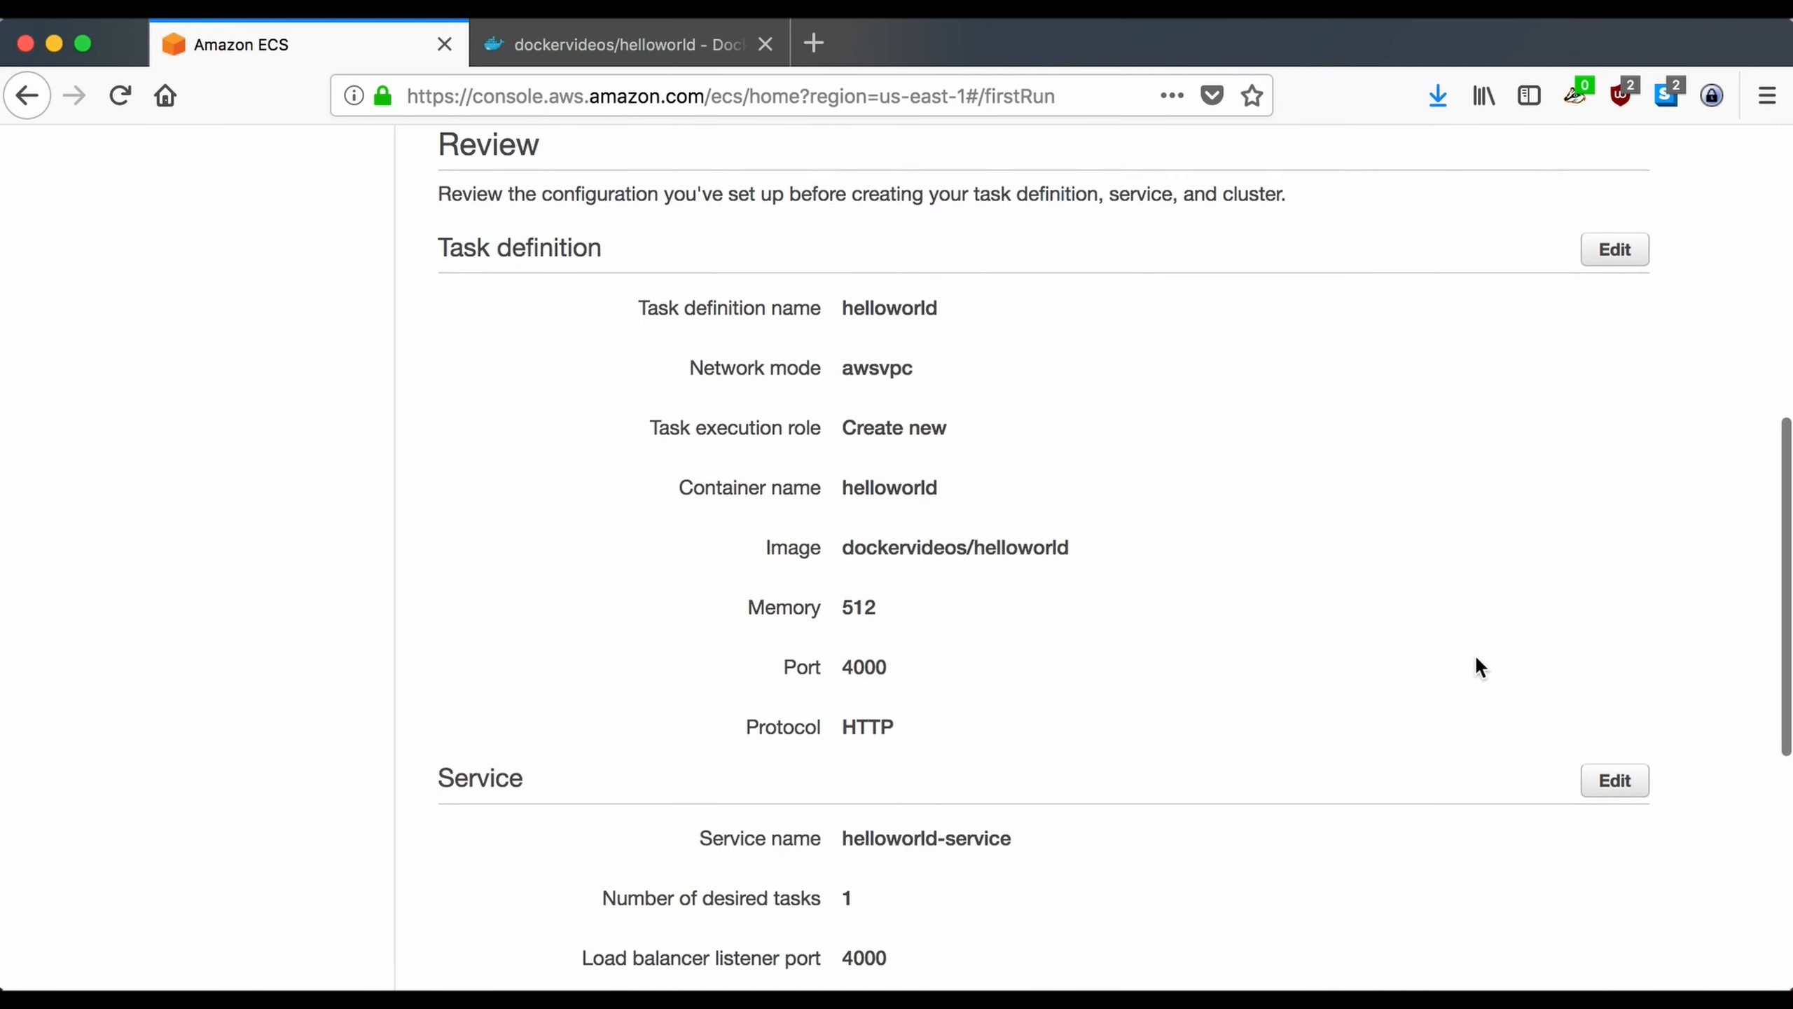
scroll(1273, 503, down, 6)
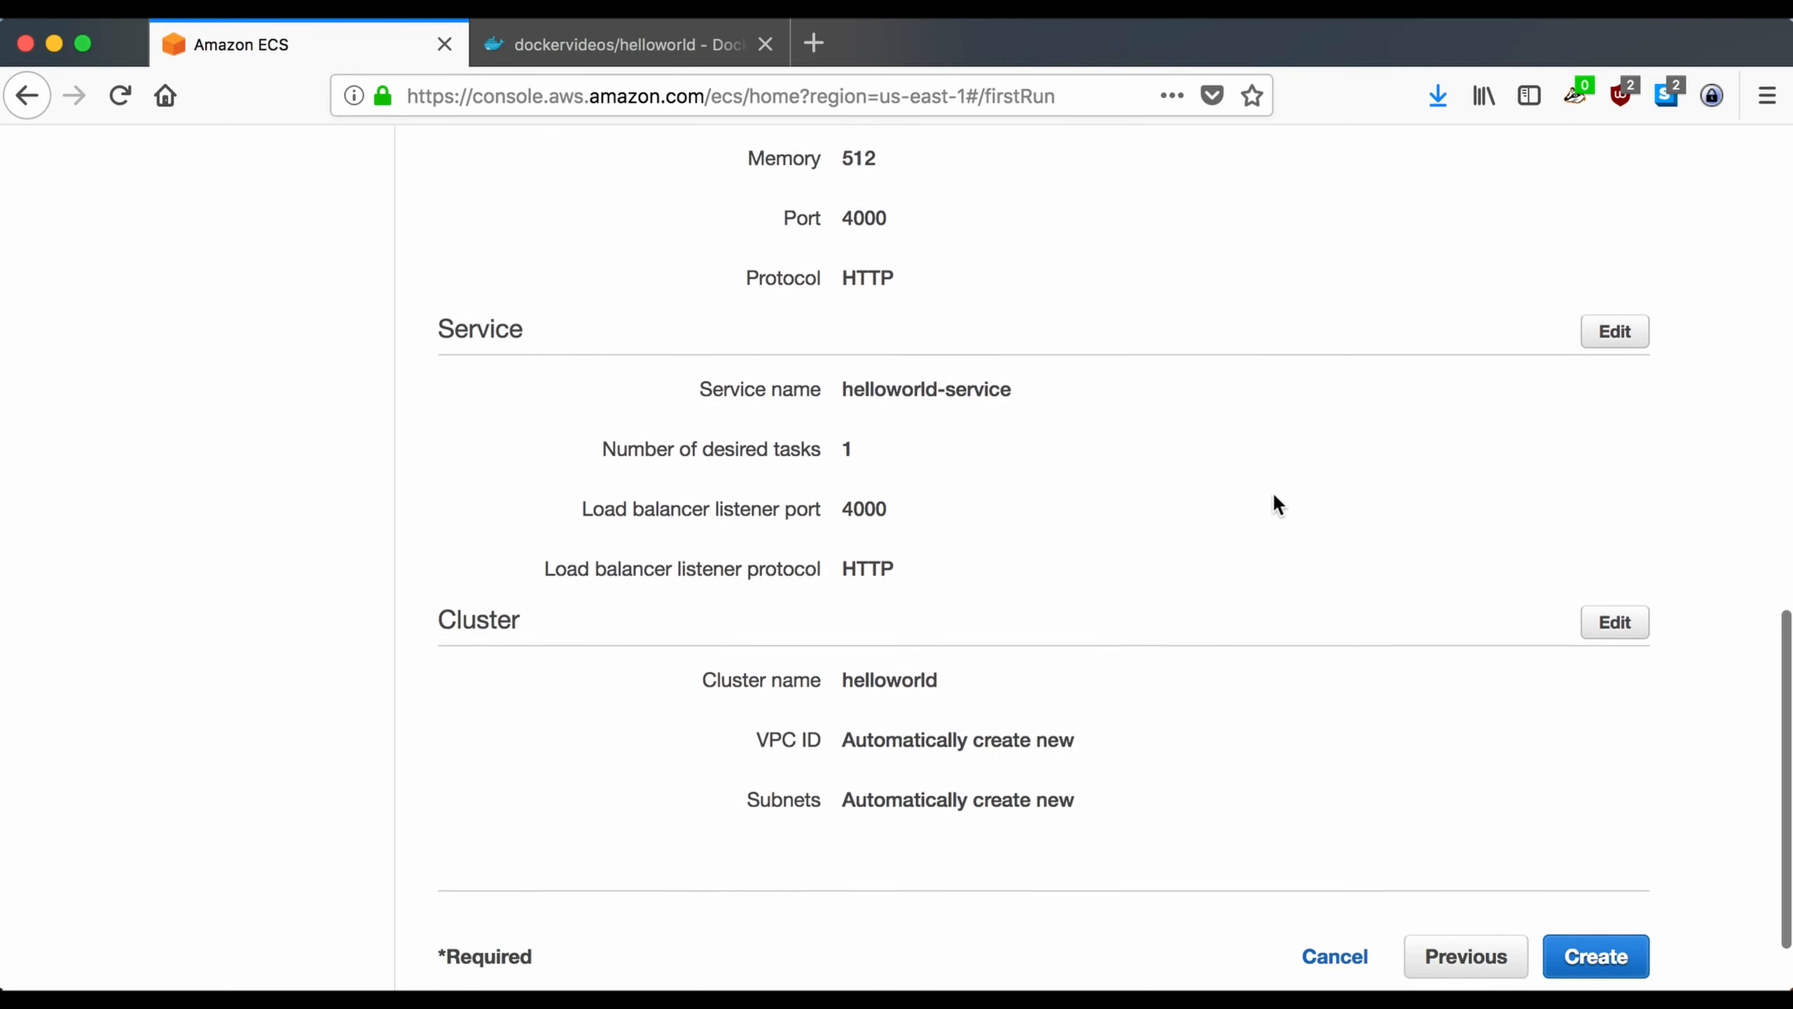
scroll(1275, 497, down, 2)
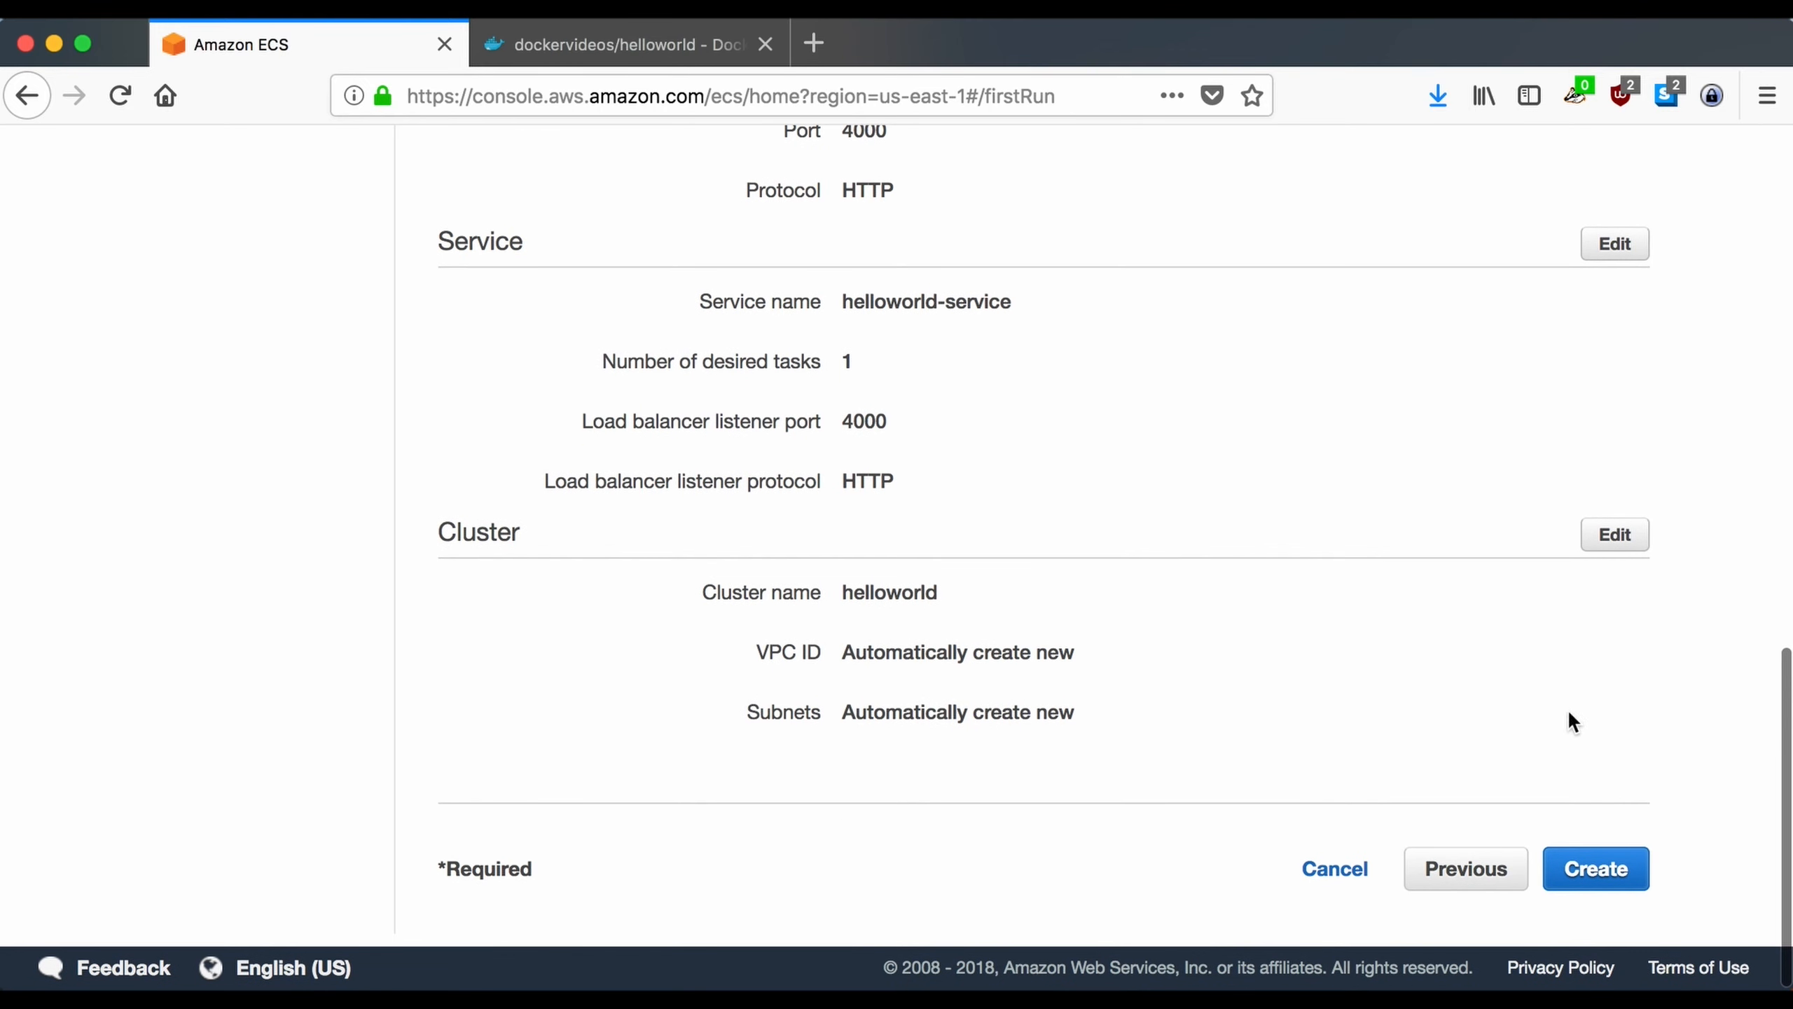
click(1601, 868)
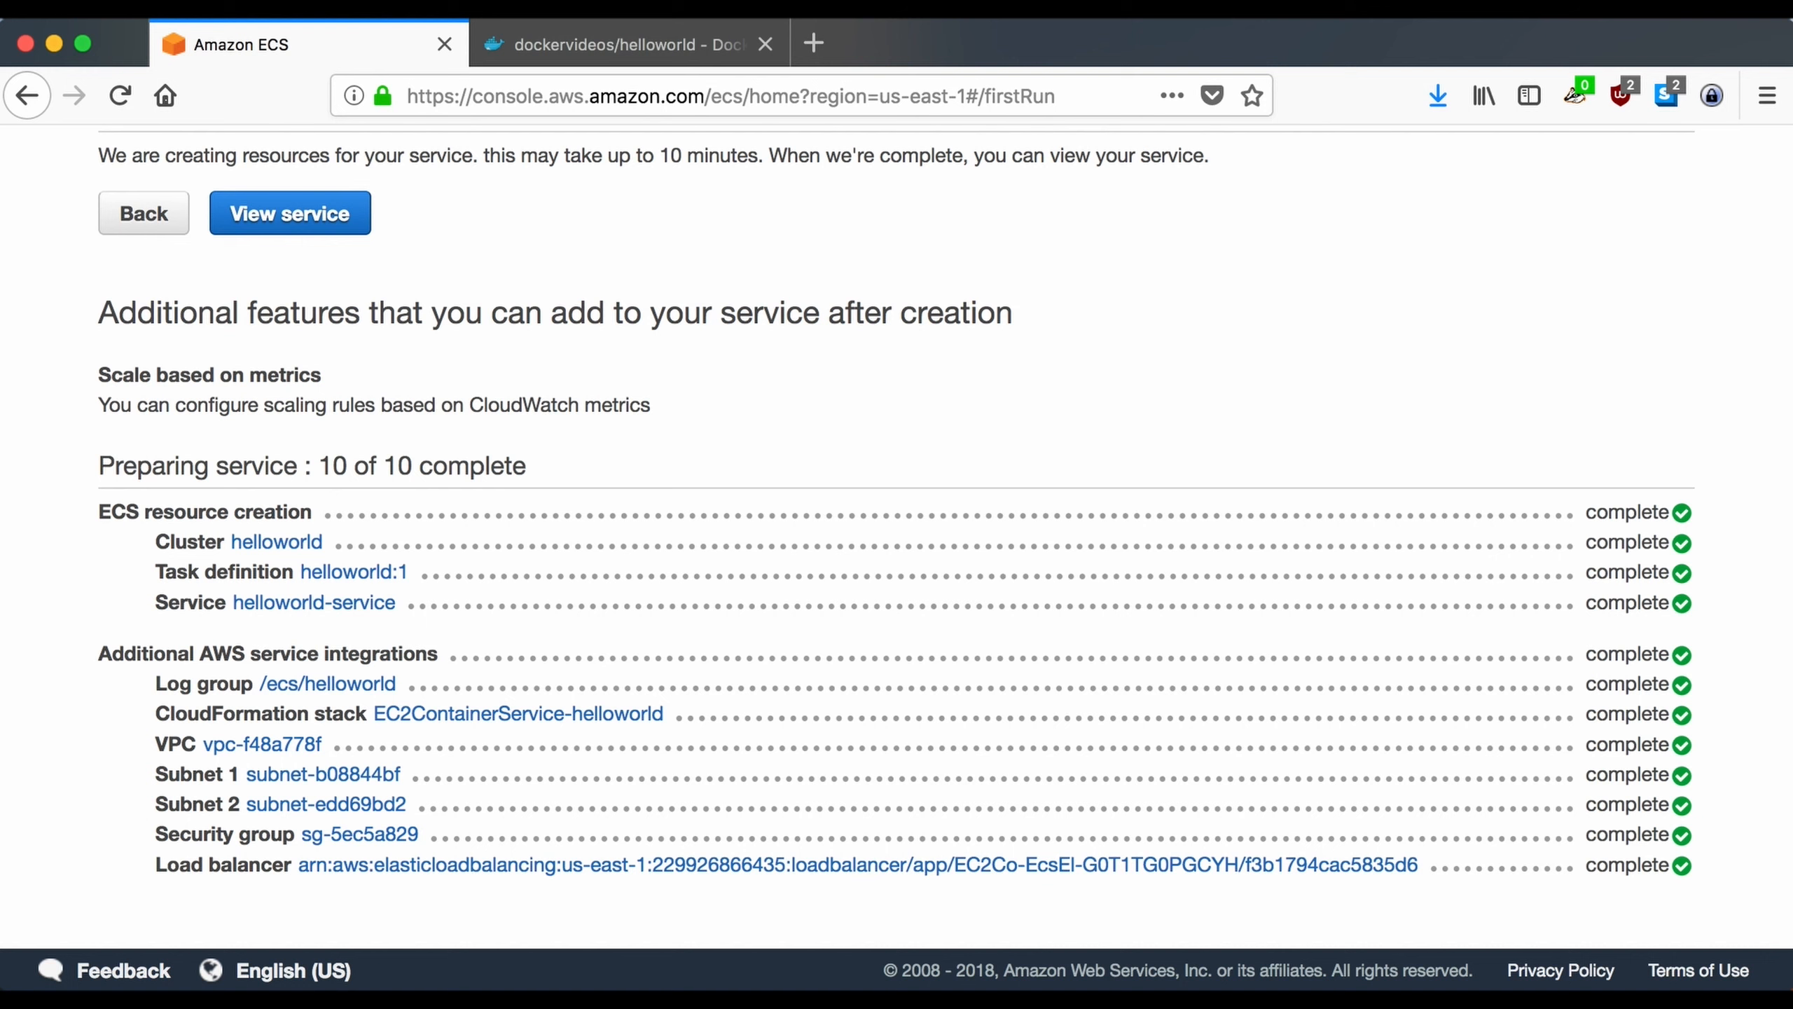
- Check the launch status of the created resources, view helloworld-service, and reload its page
scroll(1521, 752, down, 1)
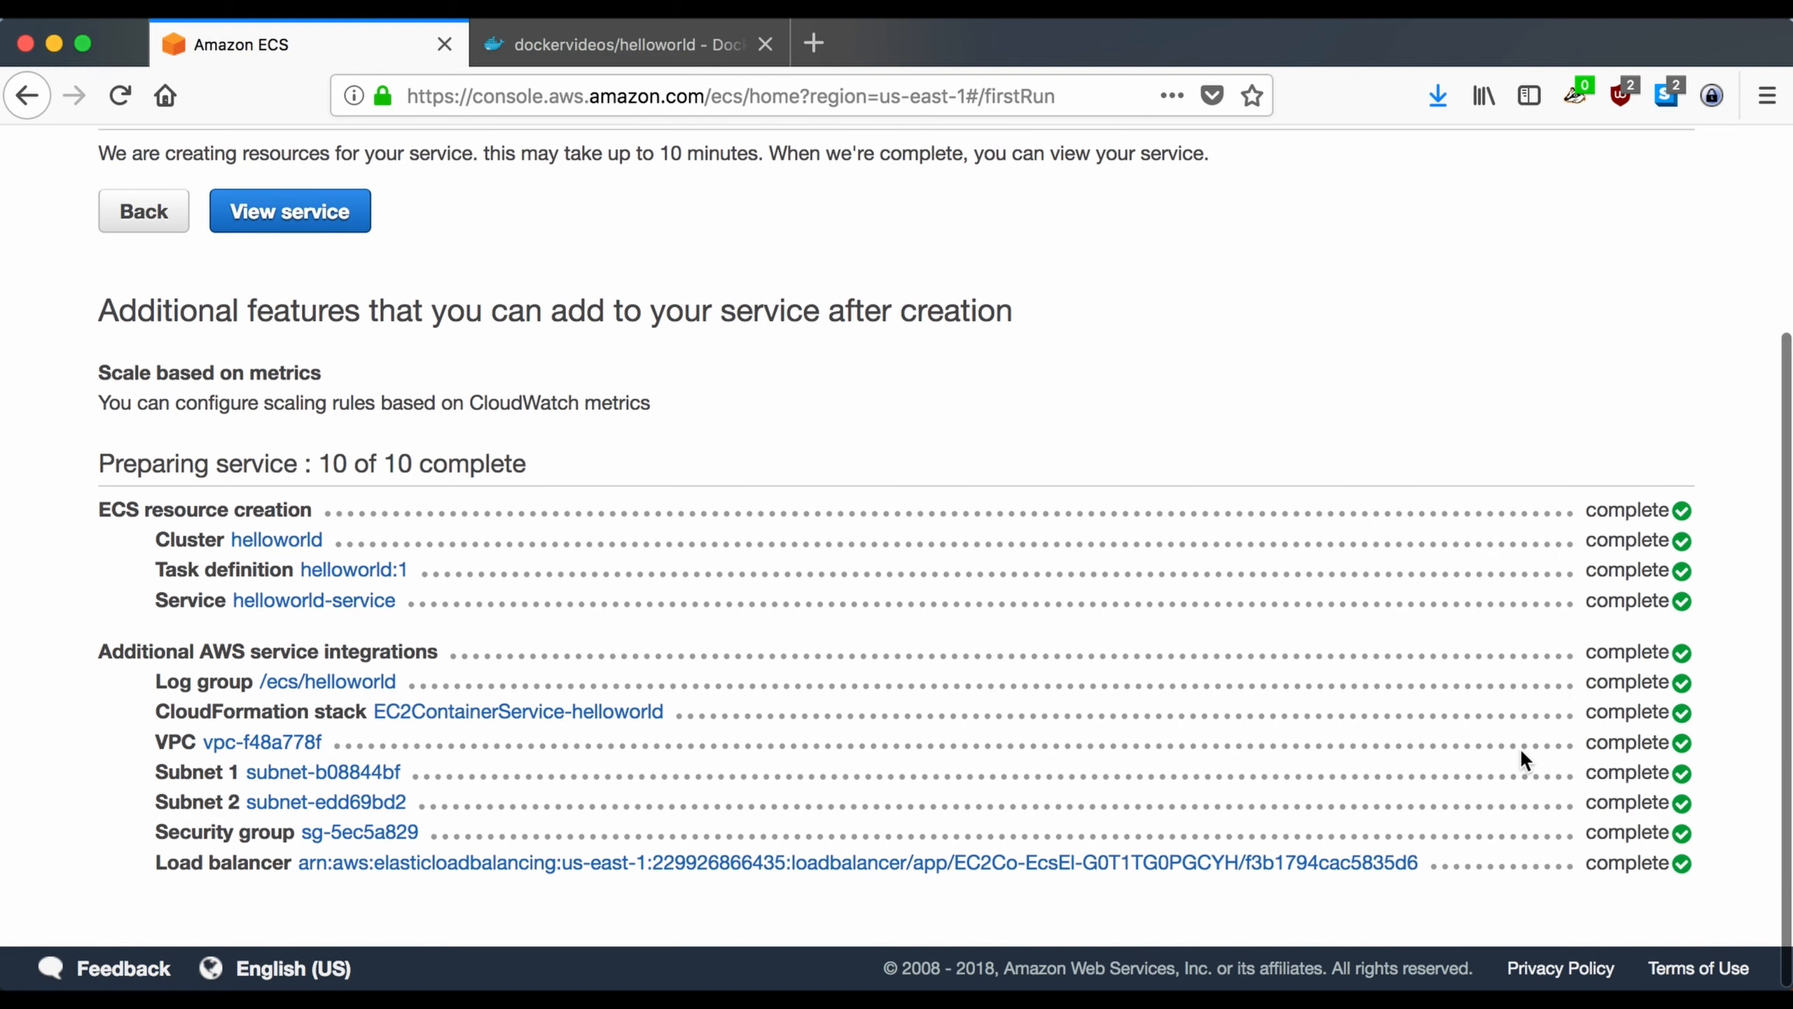
scroll(1151, 416, up, 1)
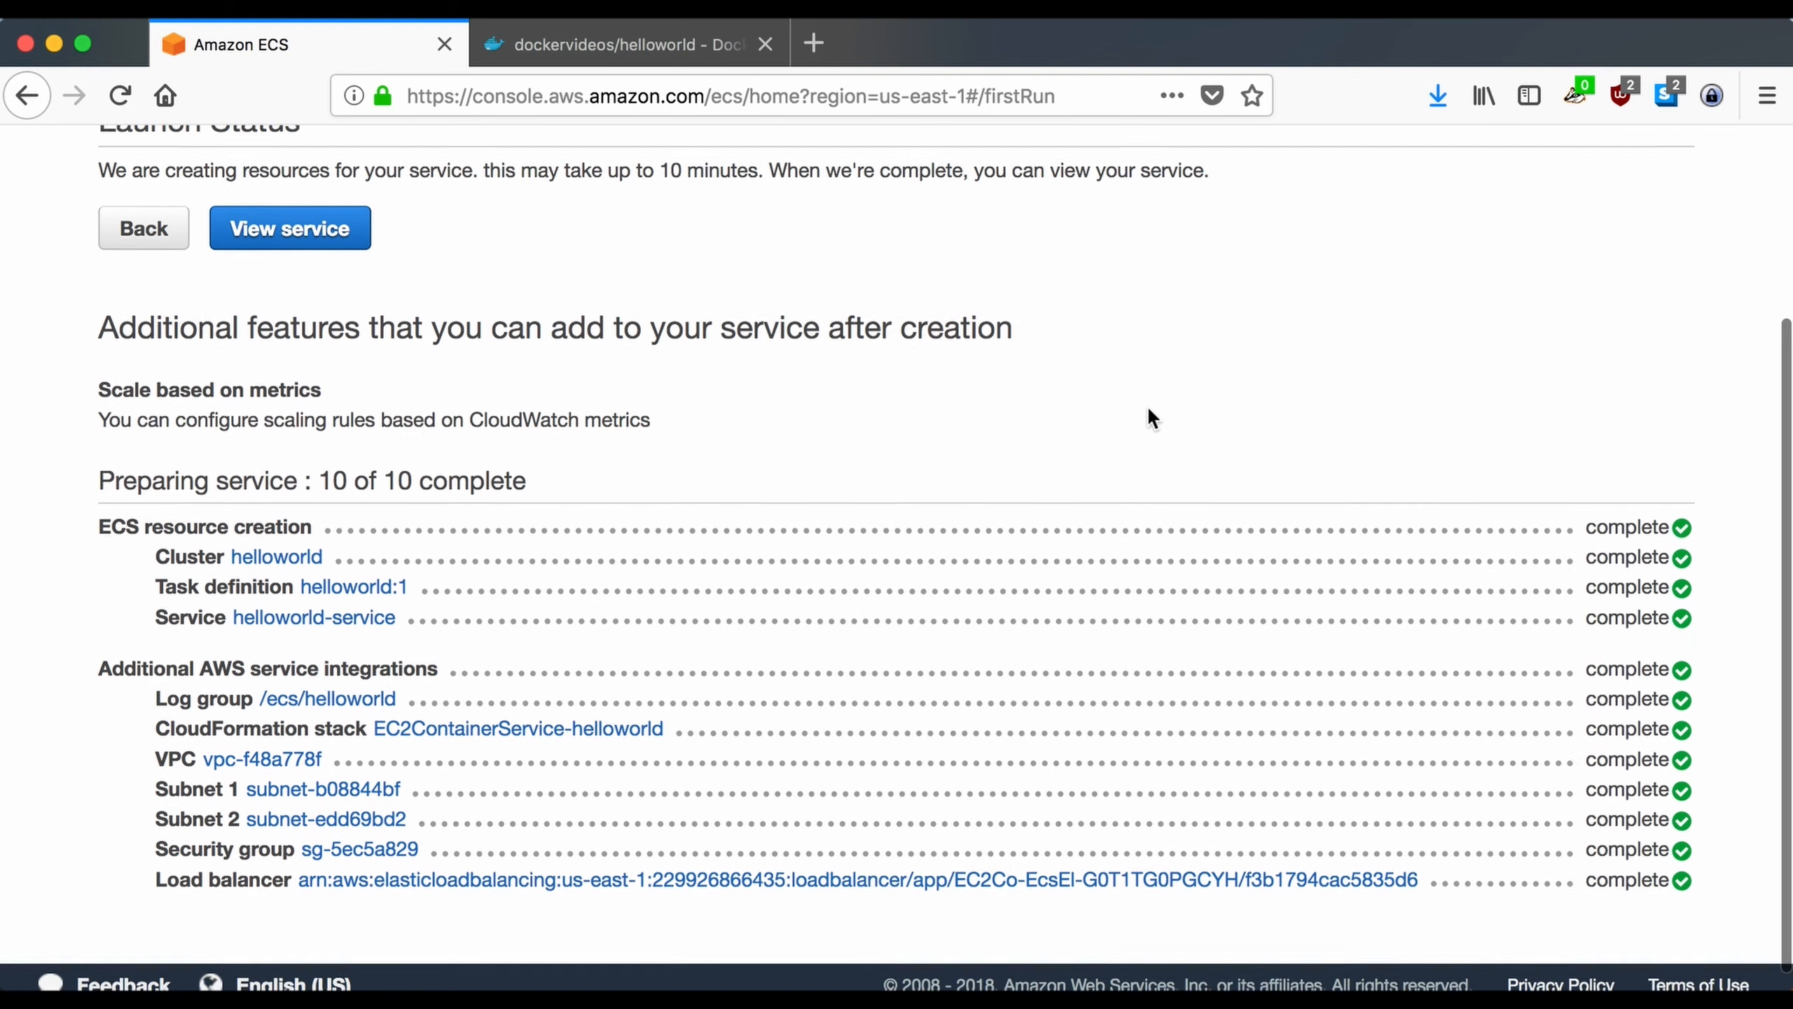
scroll(1151, 416, up, 2)
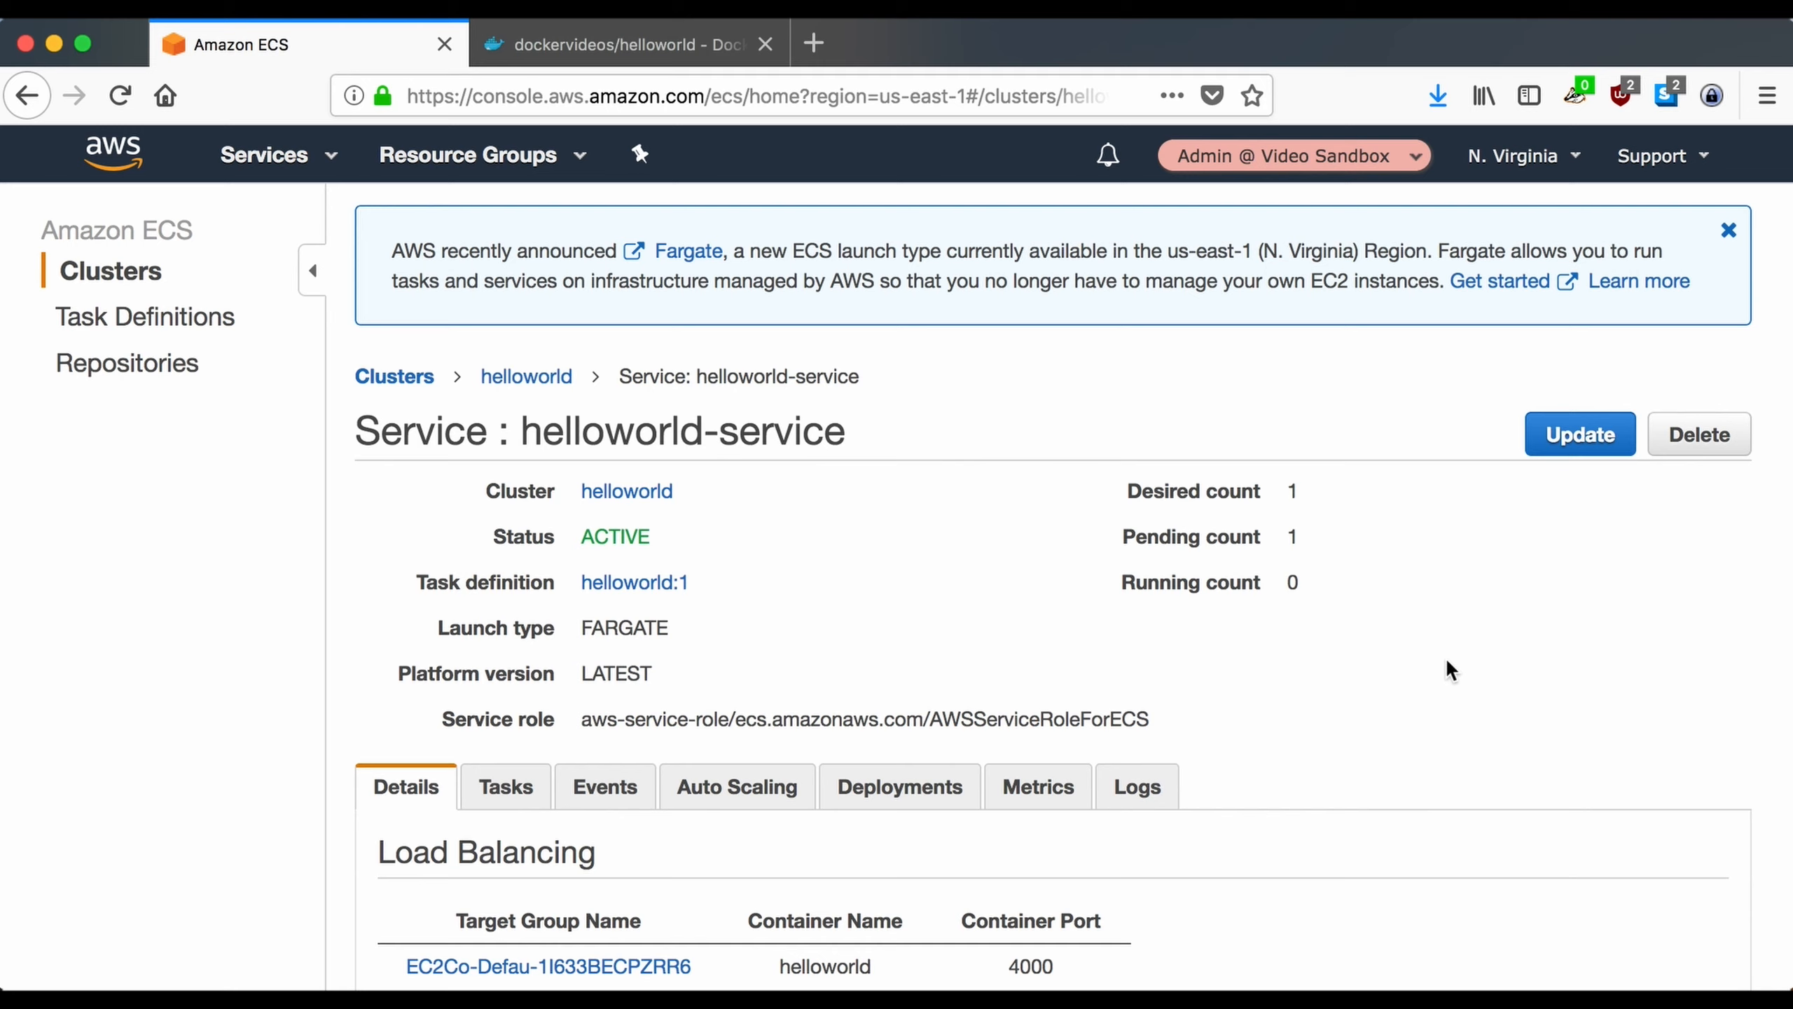
click(123, 104)
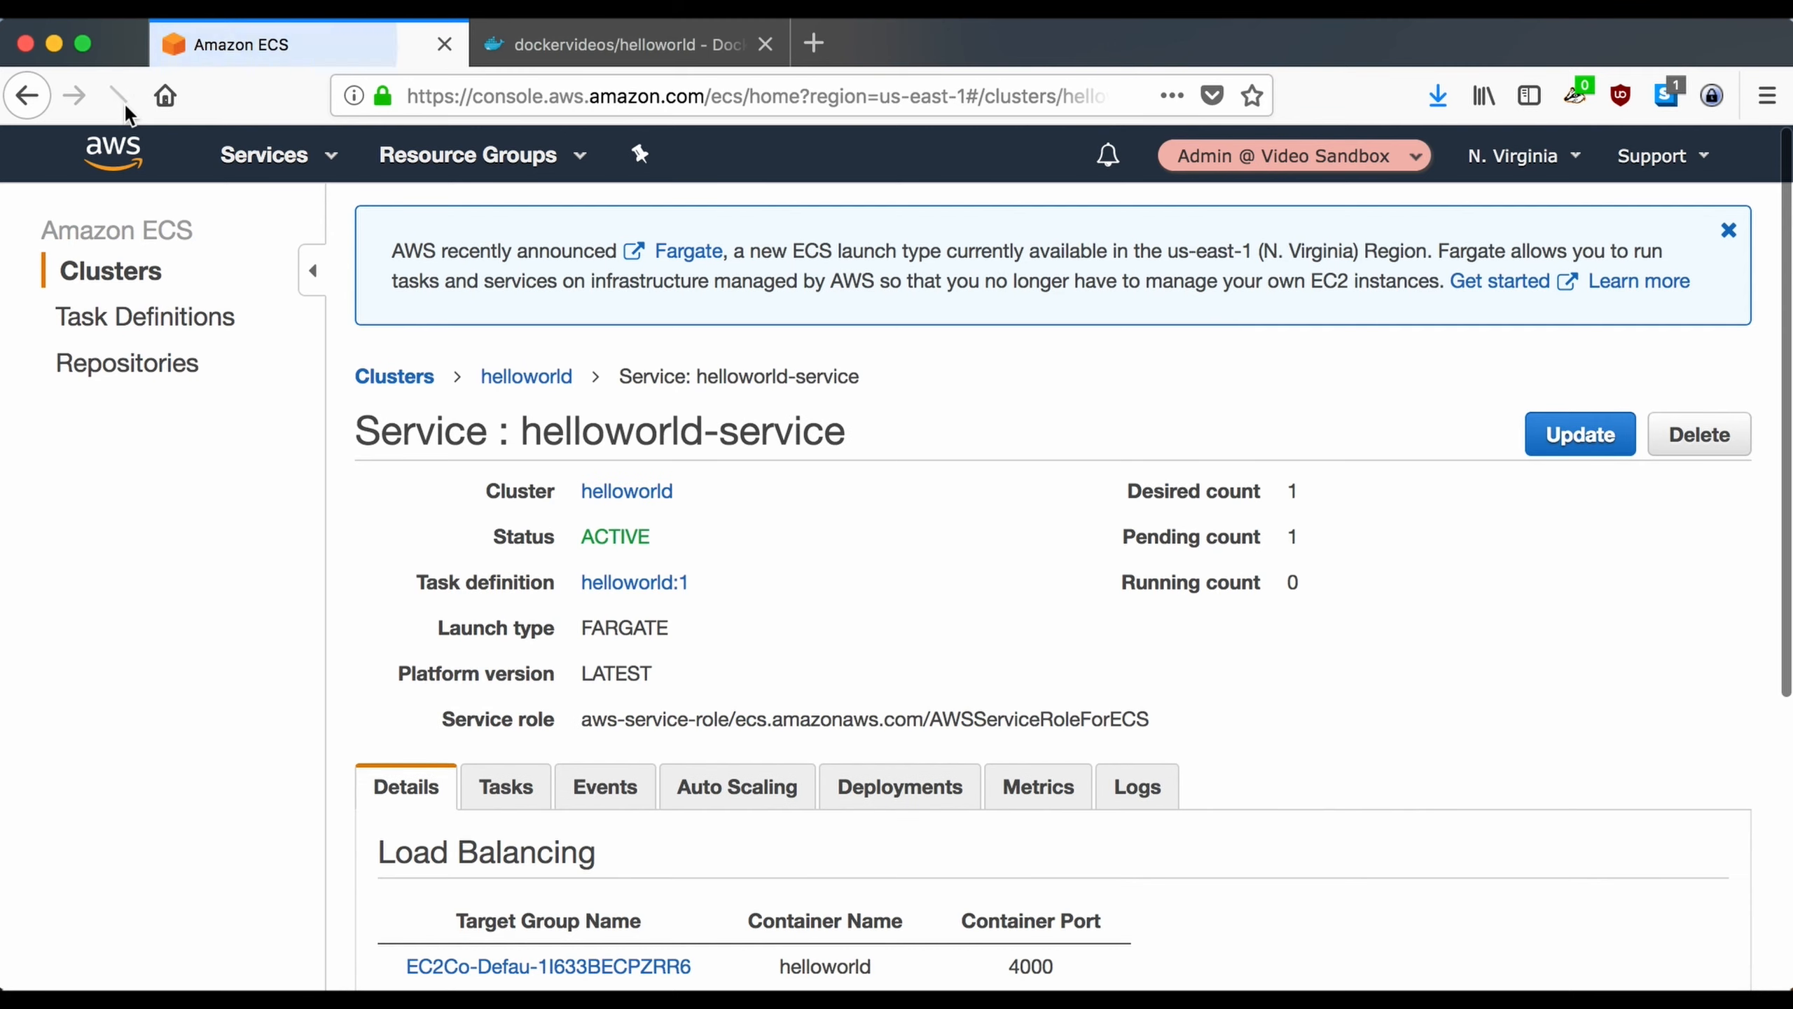
- Open the target group listed under the service's load balancing details, and follow it to its load balancer
scroll(707, 671, down, 2)
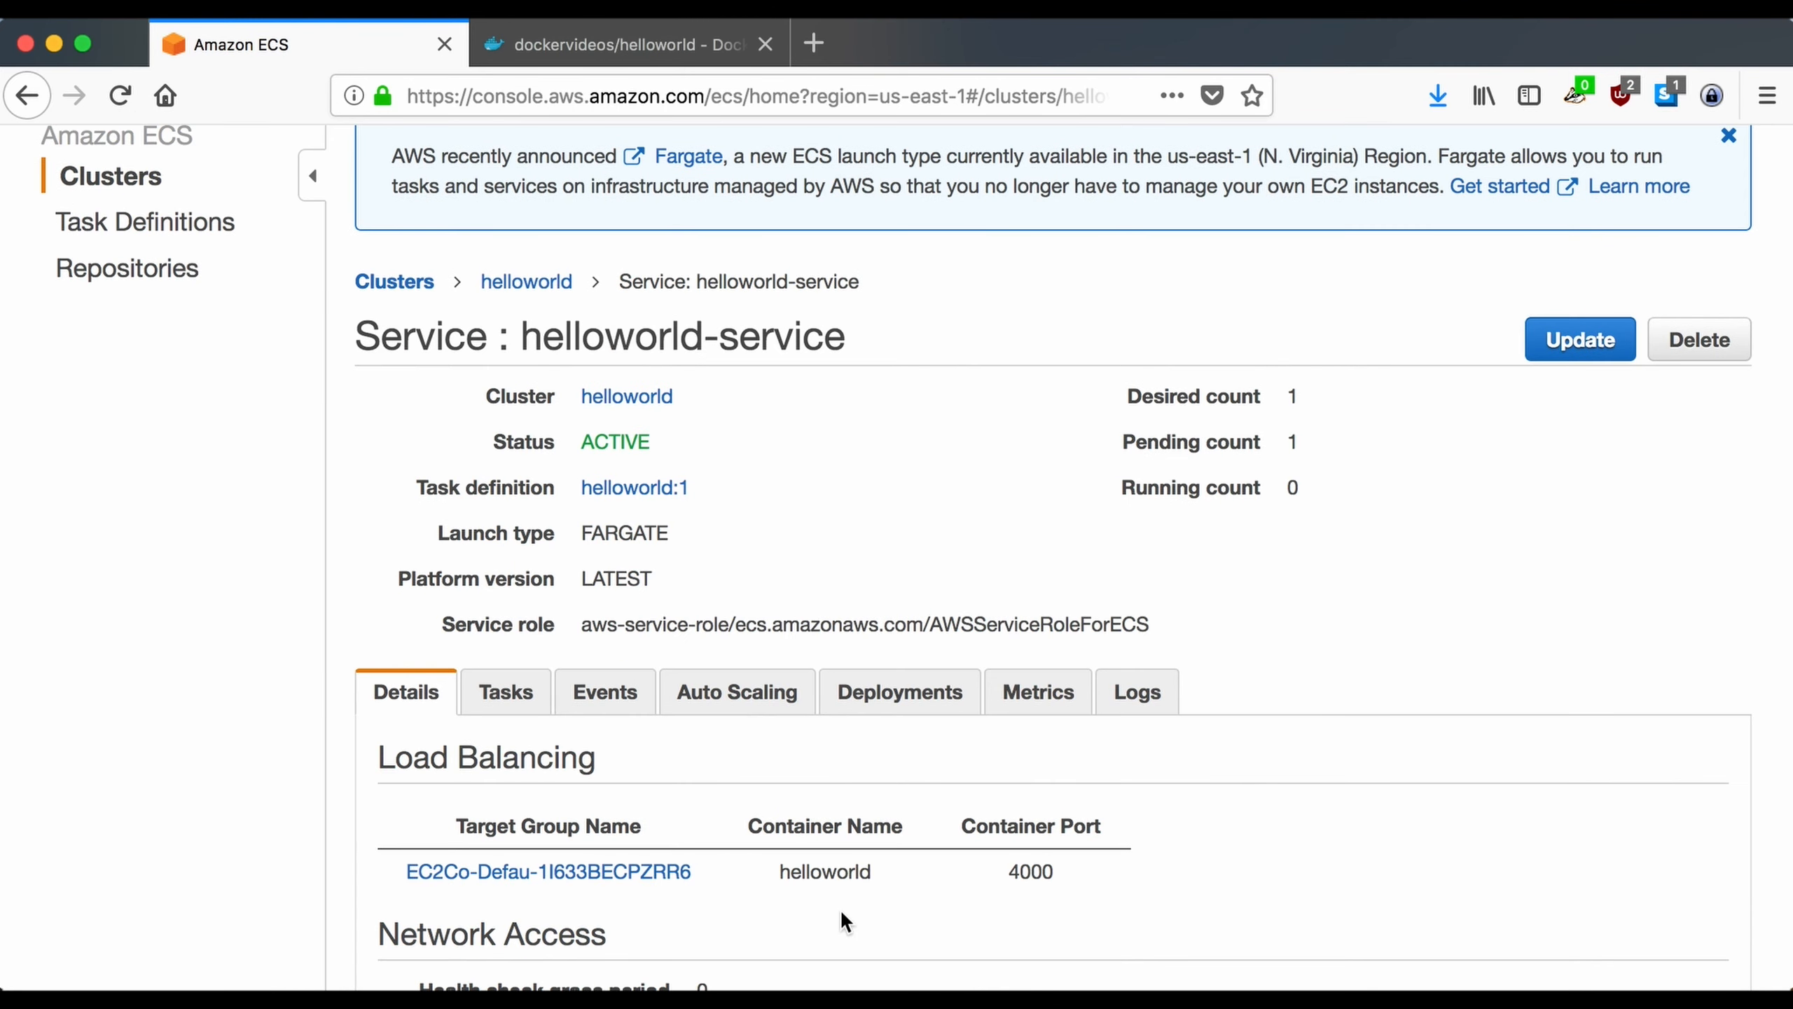
click(642, 874)
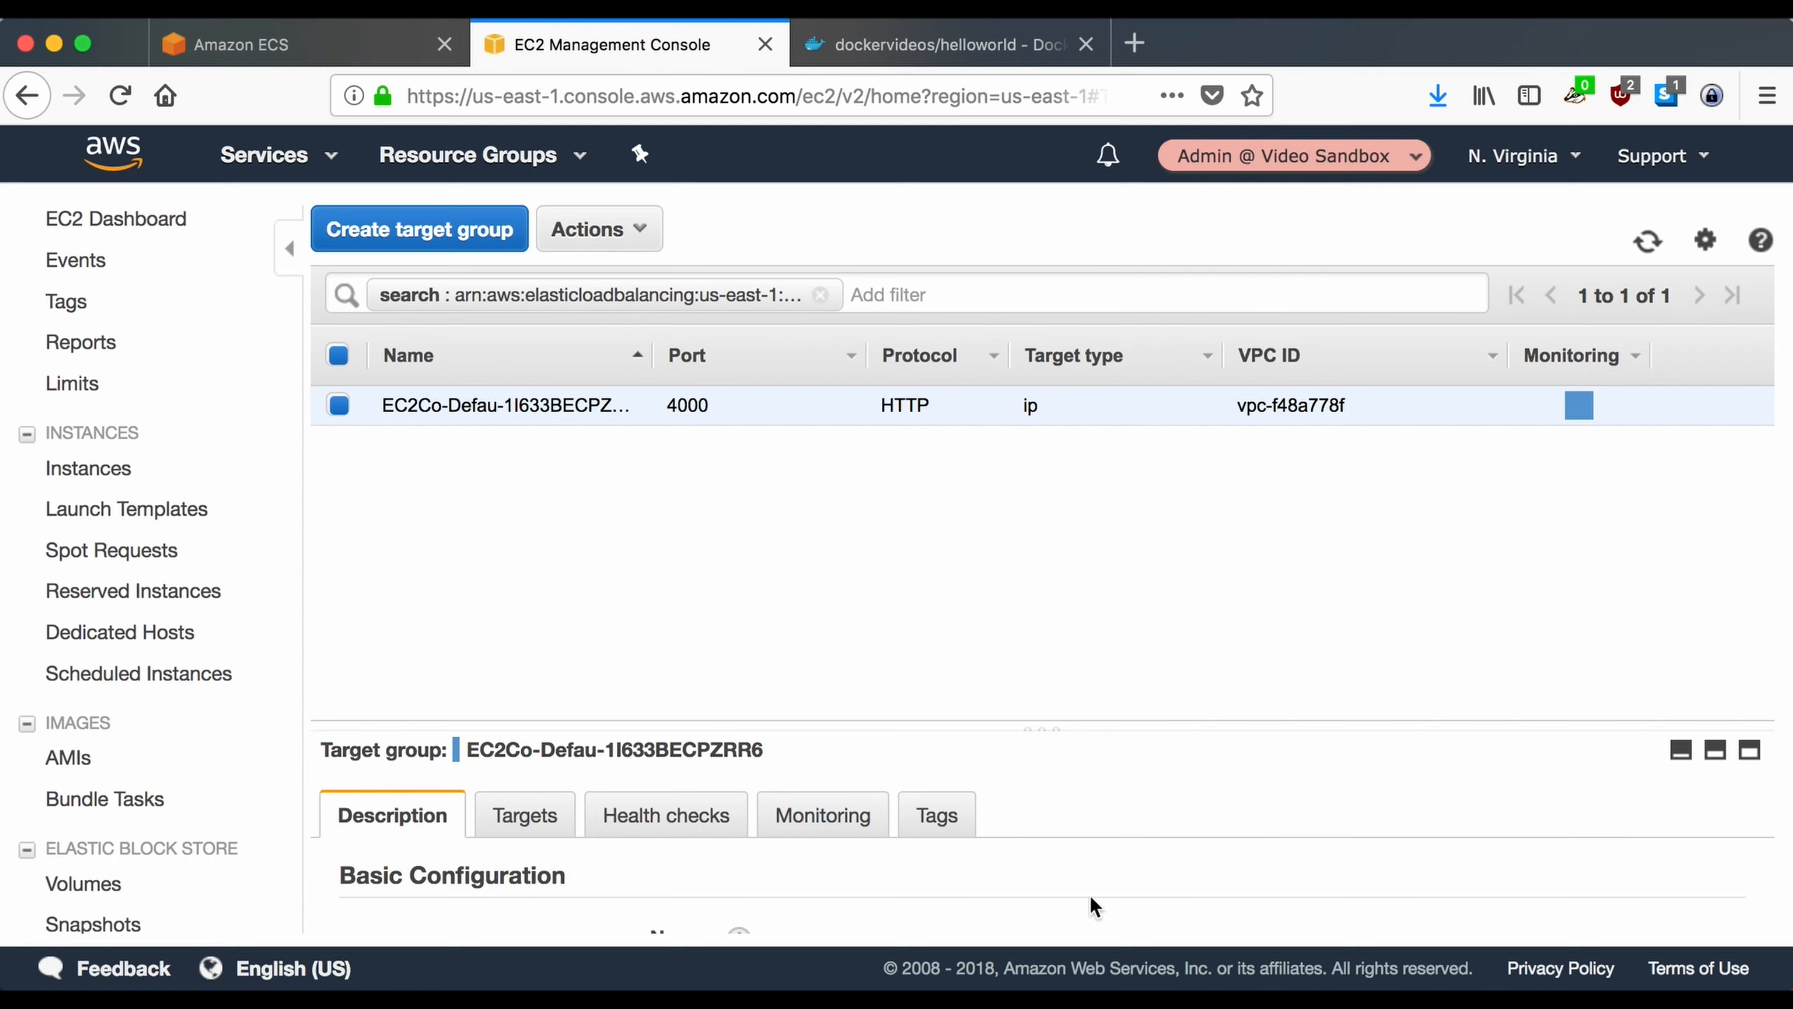
scroll(1059, 833, down, 5)
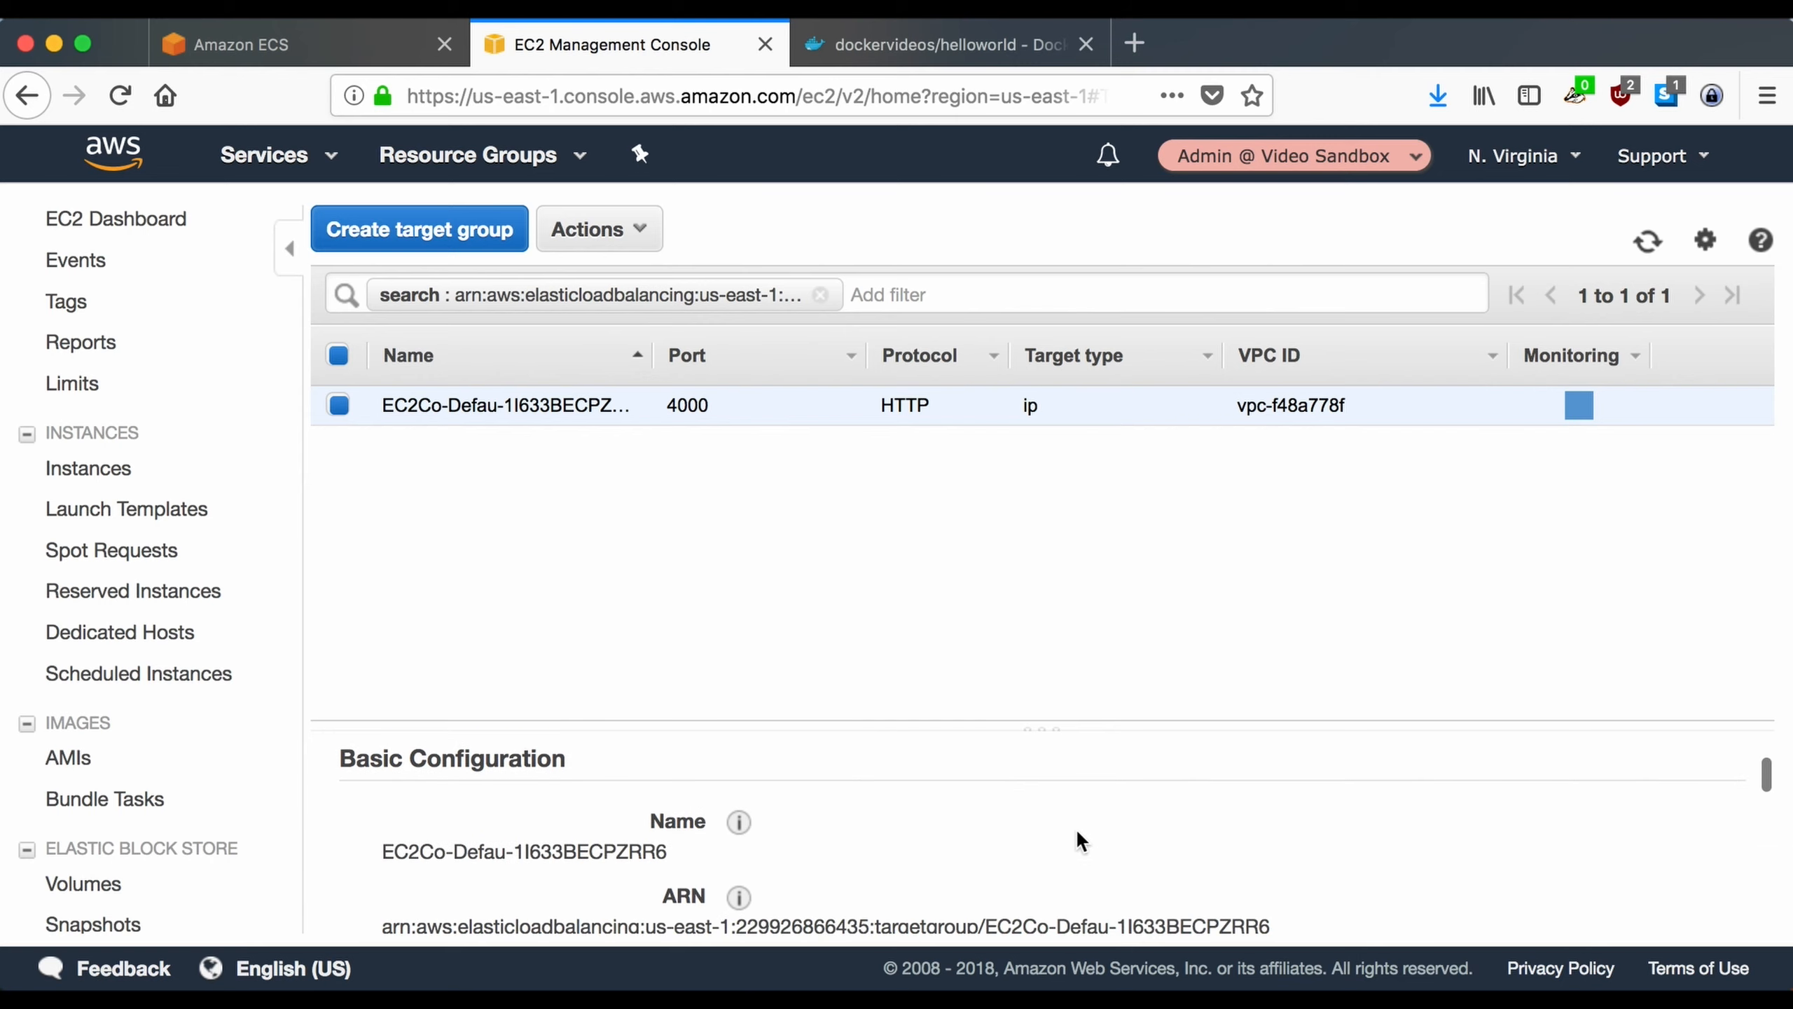
scroll(1076, 830, down, 5)
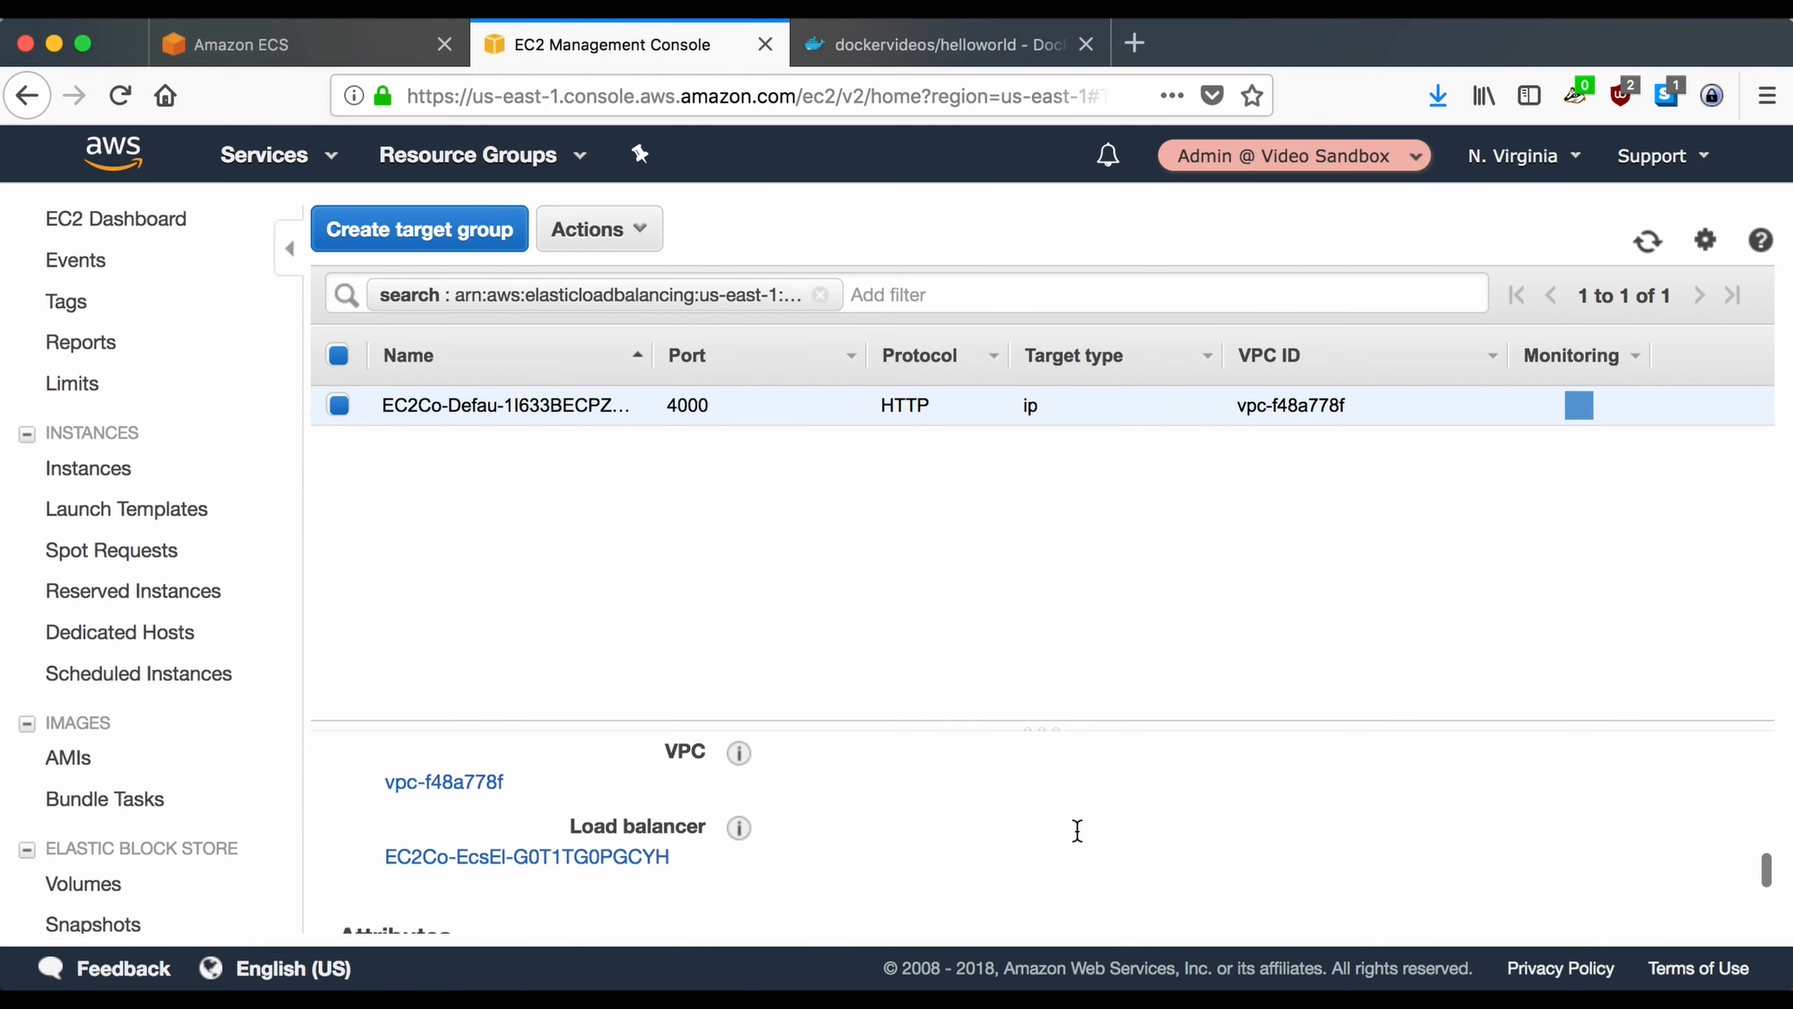
click(617, 850)
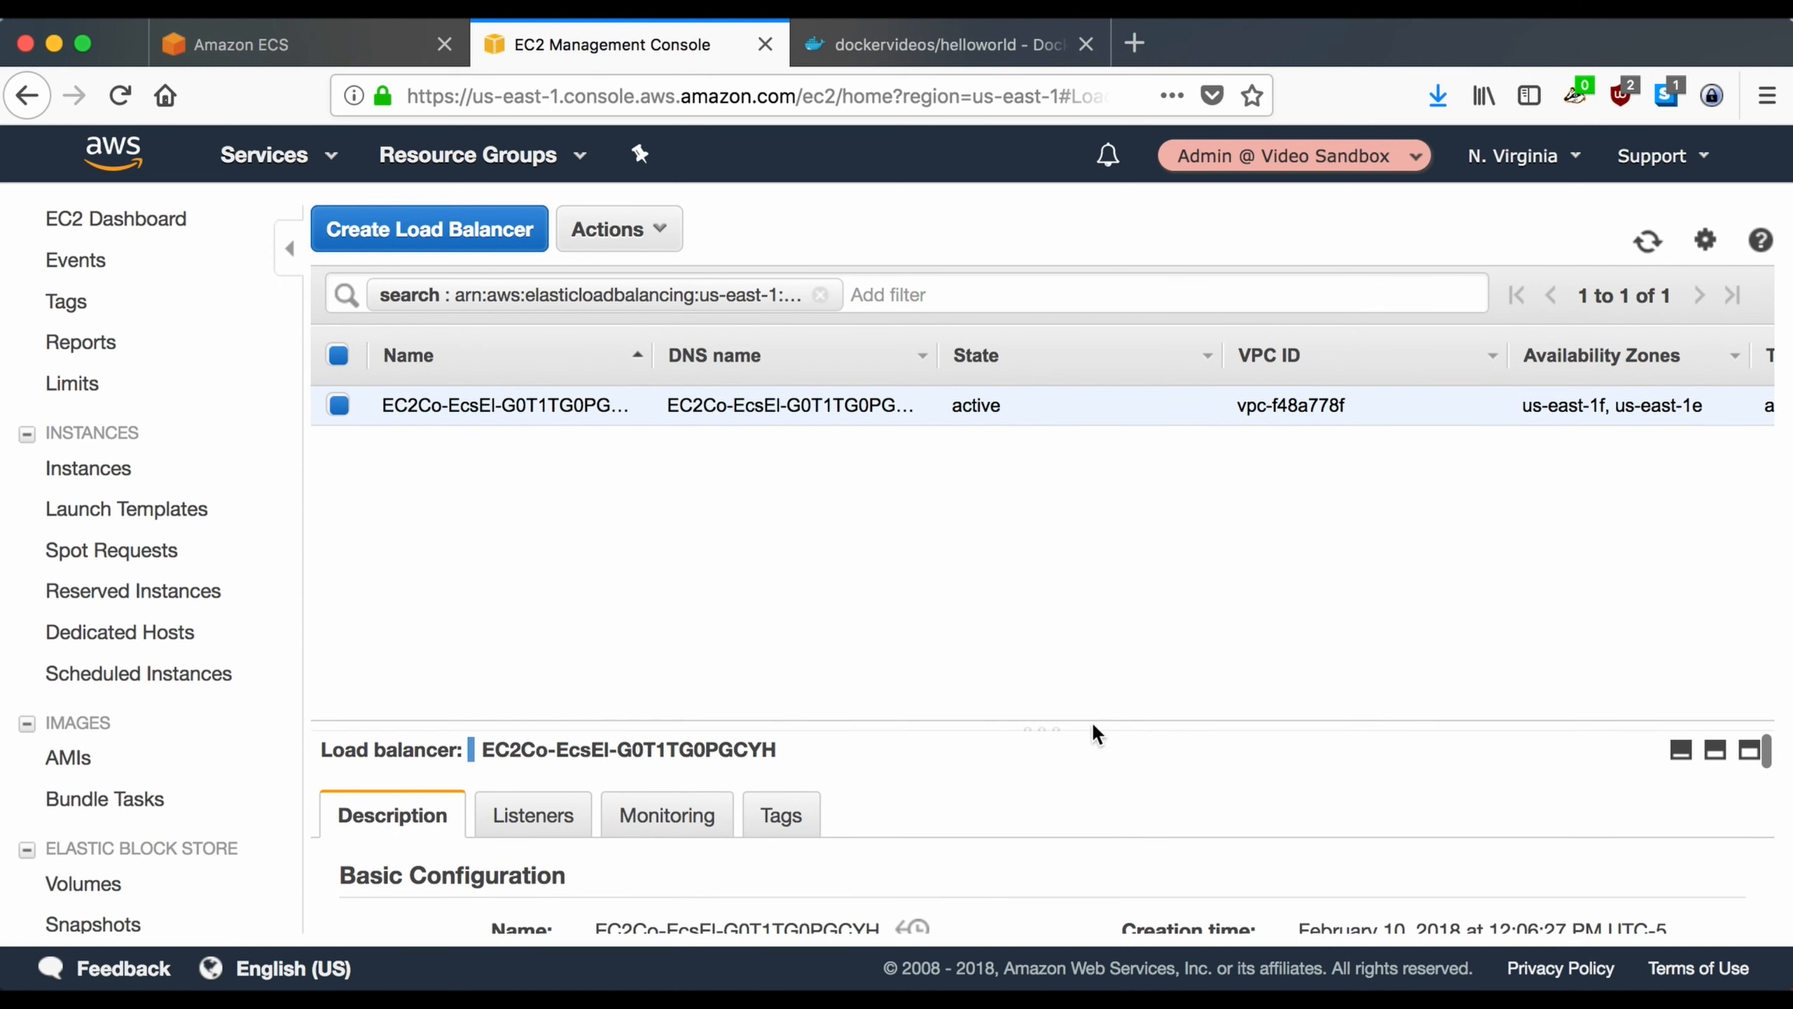
- Enlarge the load balancer's details area and copy its DNS name without the record type
drag(1091, 726, 1084, 491)
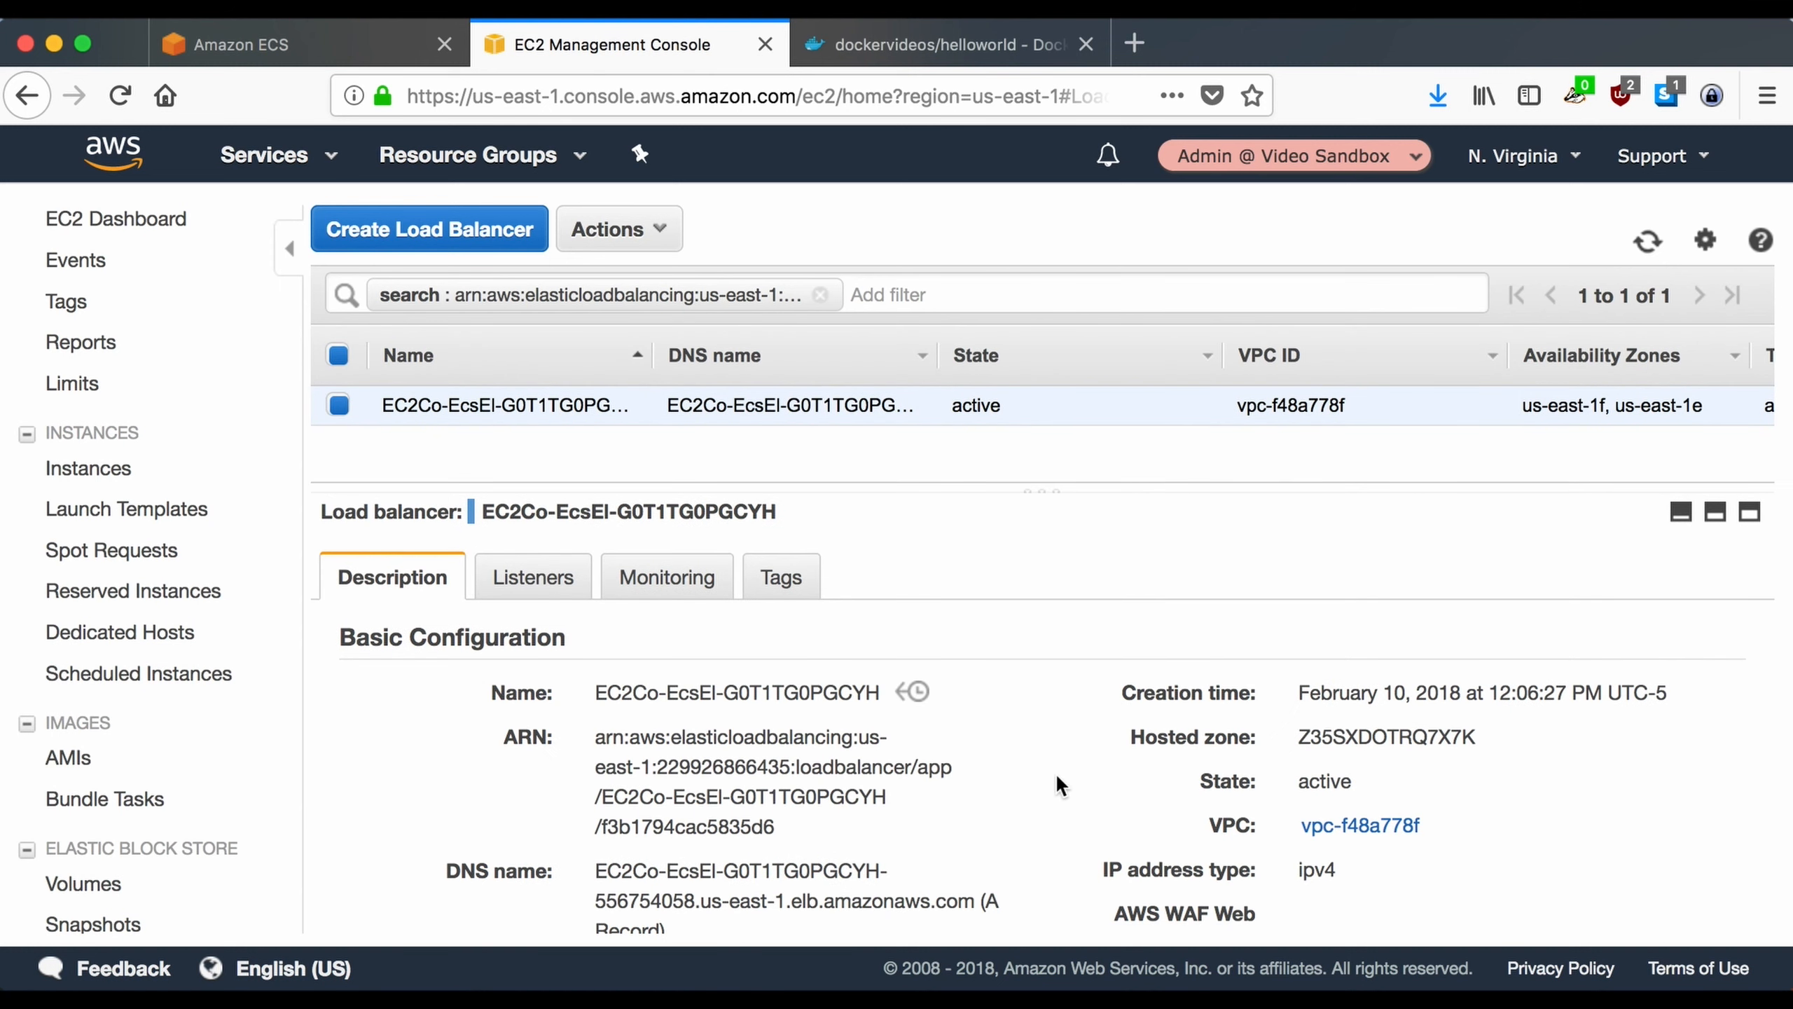
scroll(1056, 772, down, 3)
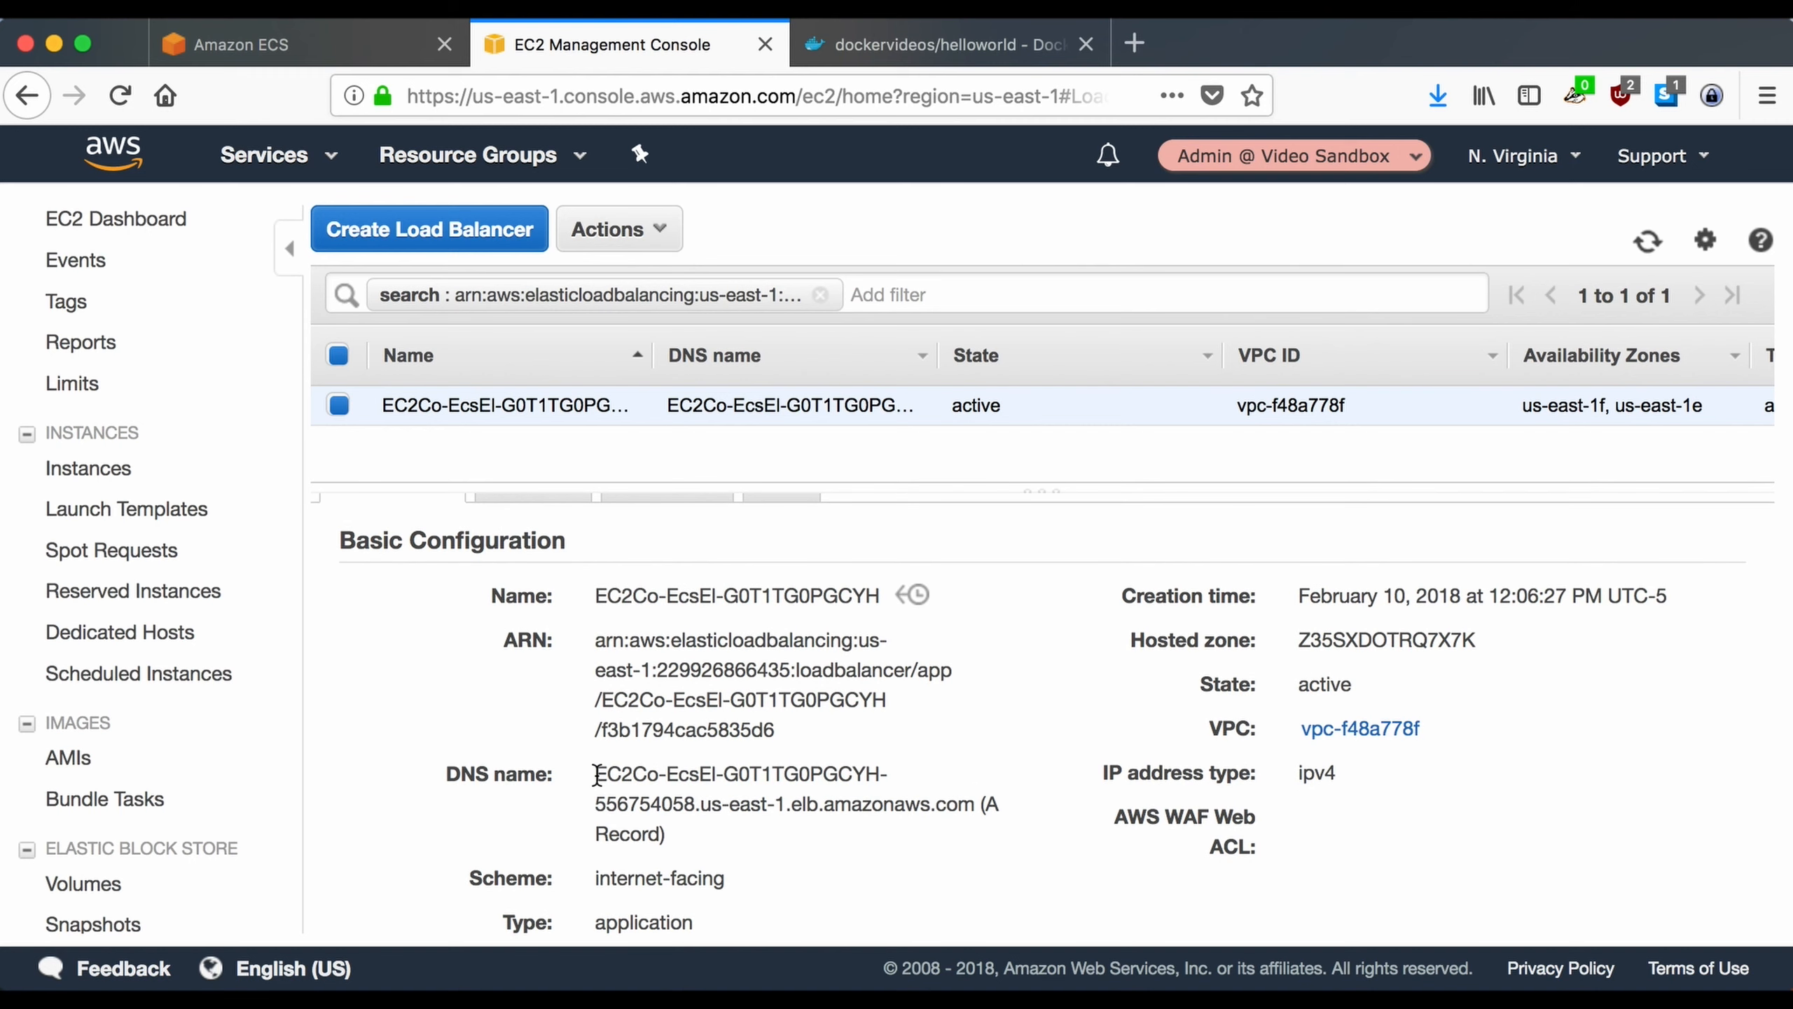
drag(597, 774, 973, 807)
key(super+c)
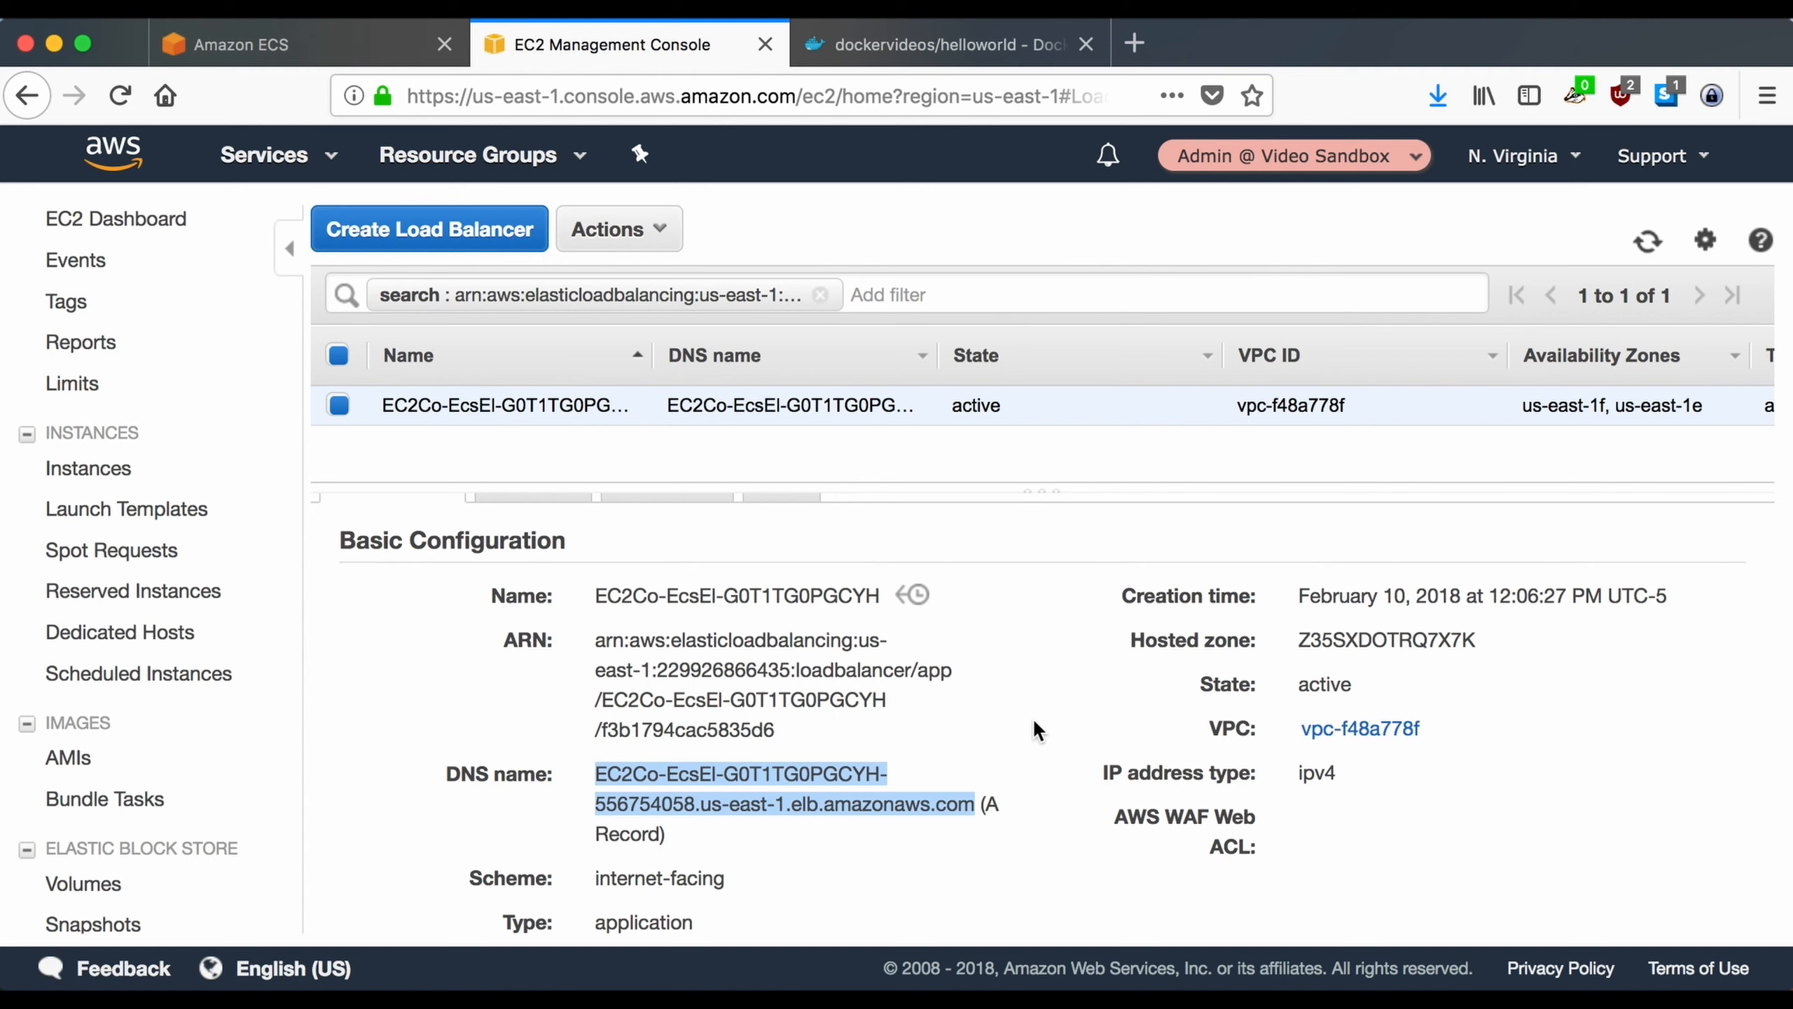
- Switch to the terminal at the fargate-deployment prompt and clear its output
key(super+Tab)
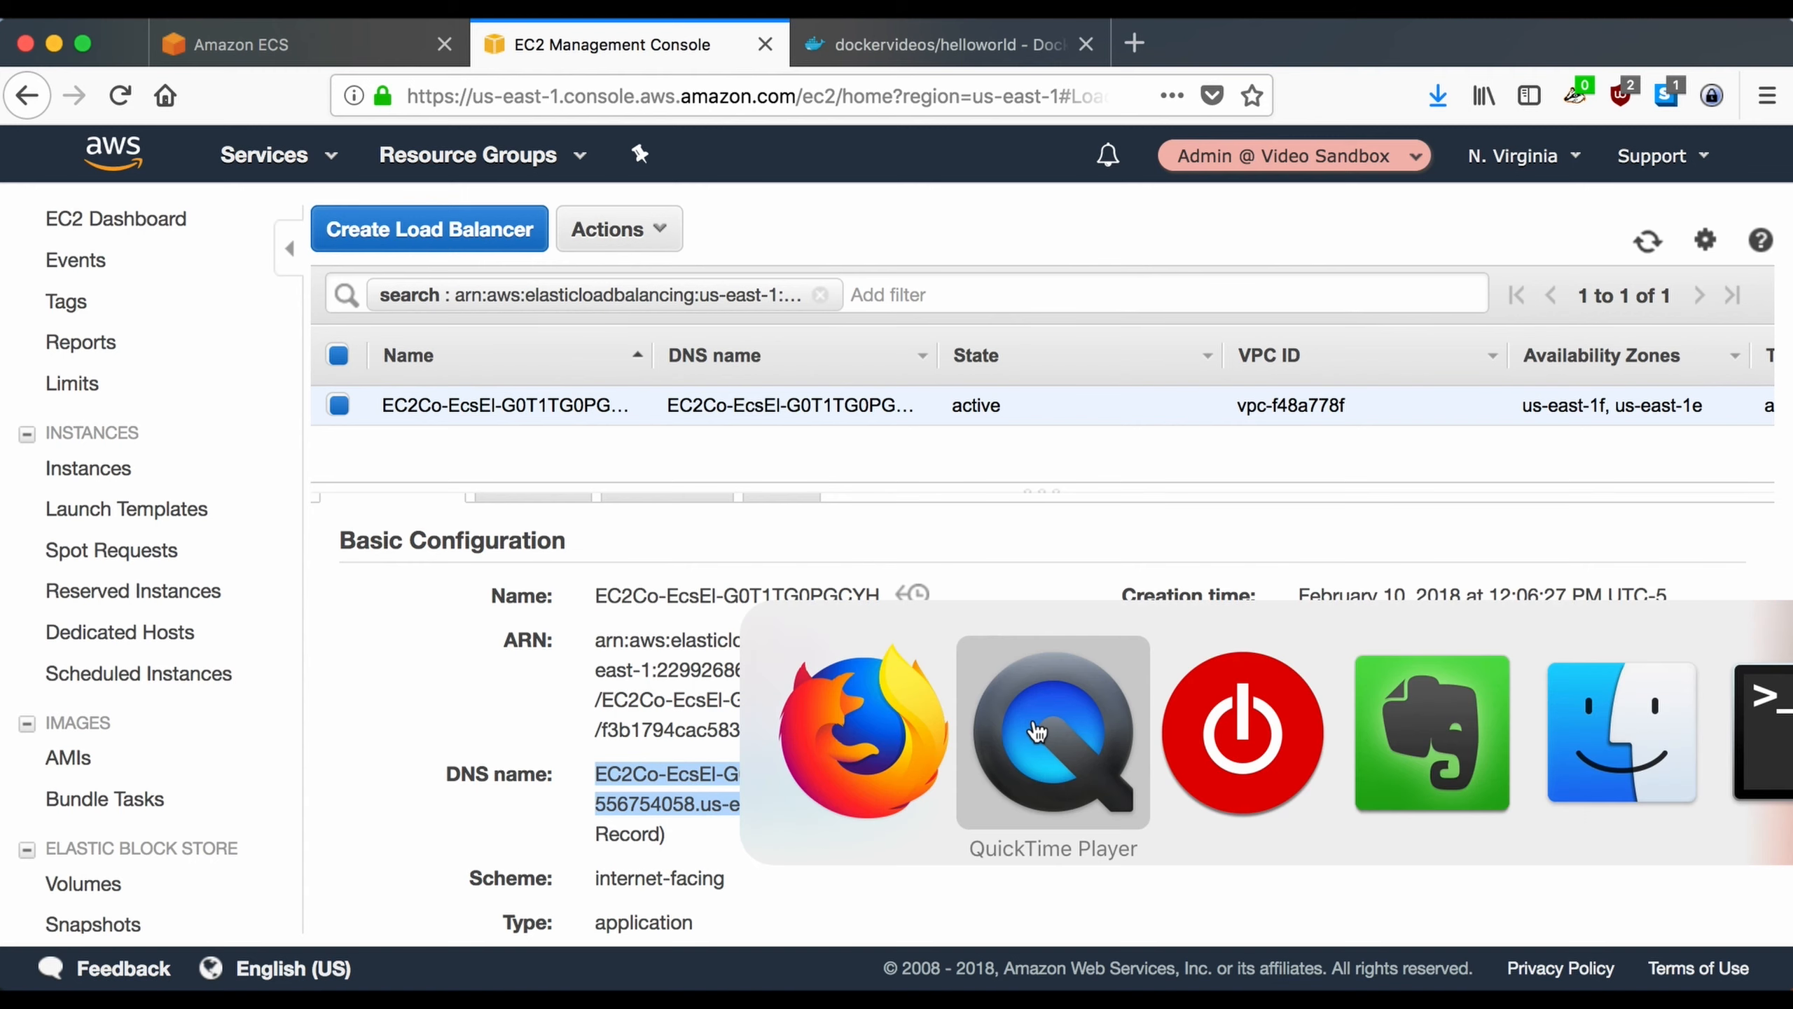
key(super+Tab)
key(super+Tab)
key(super+Tab)
key(super+Tab)
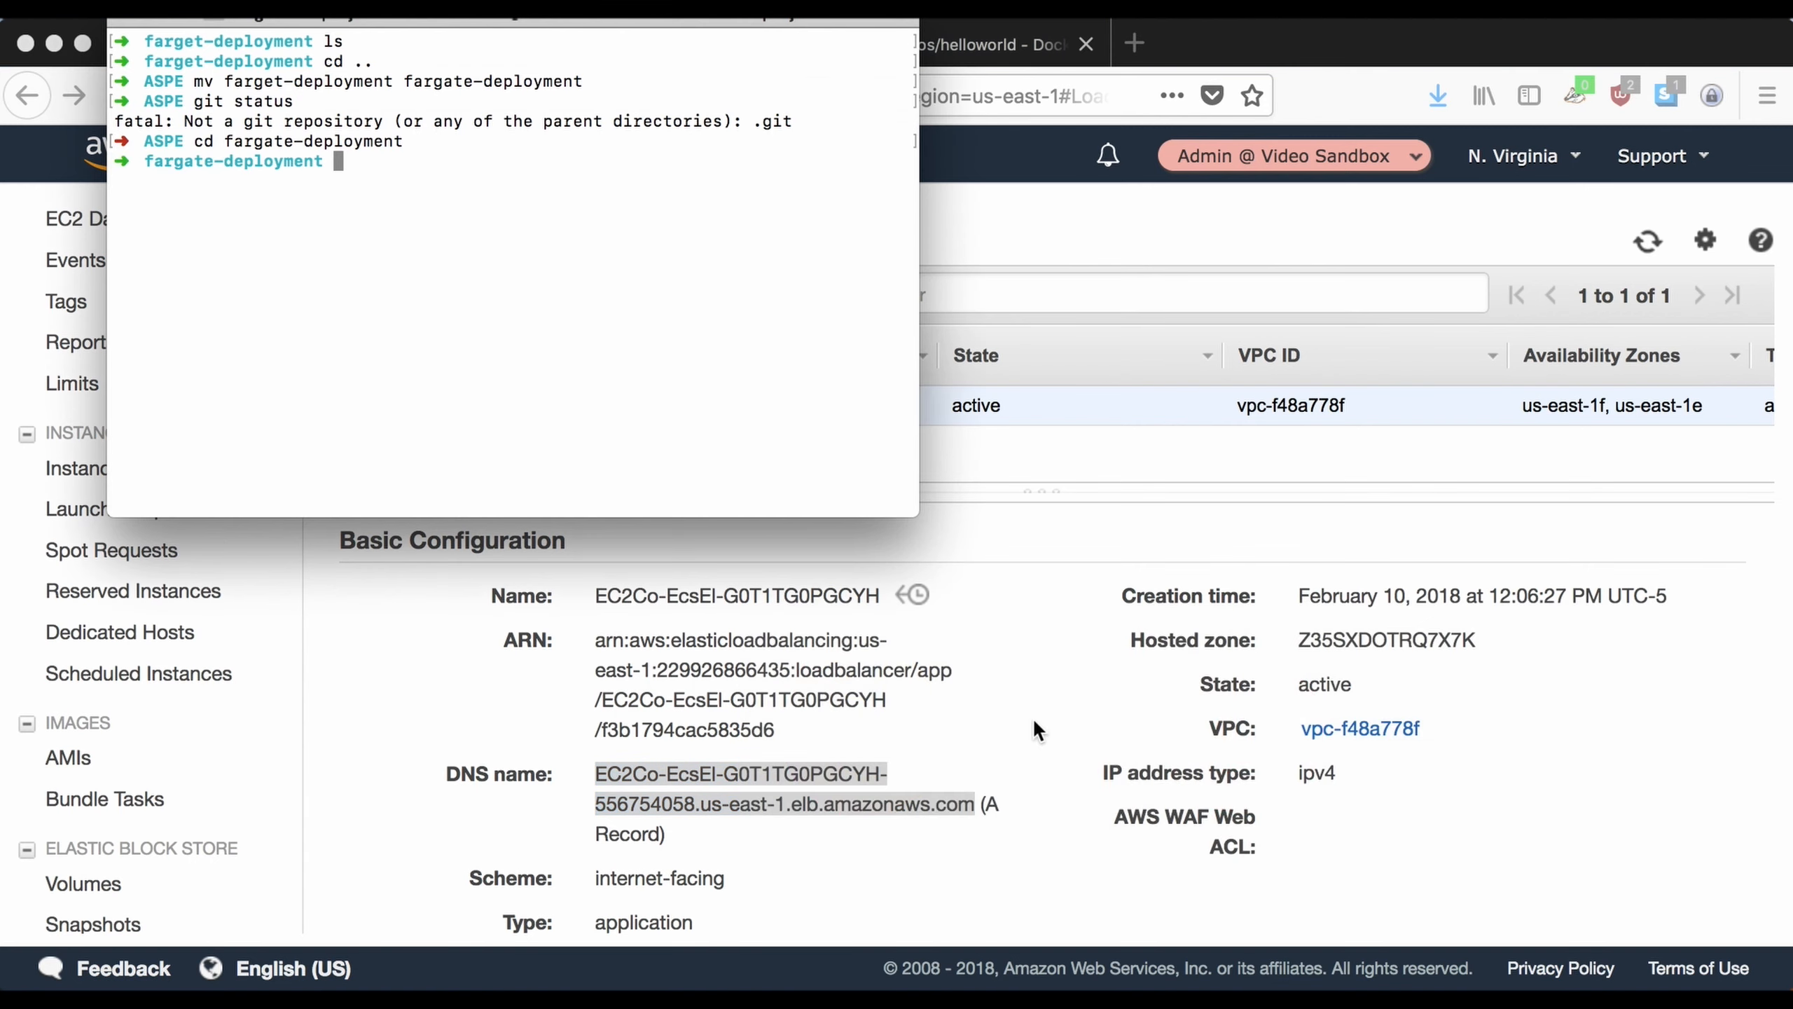
key(super+k)
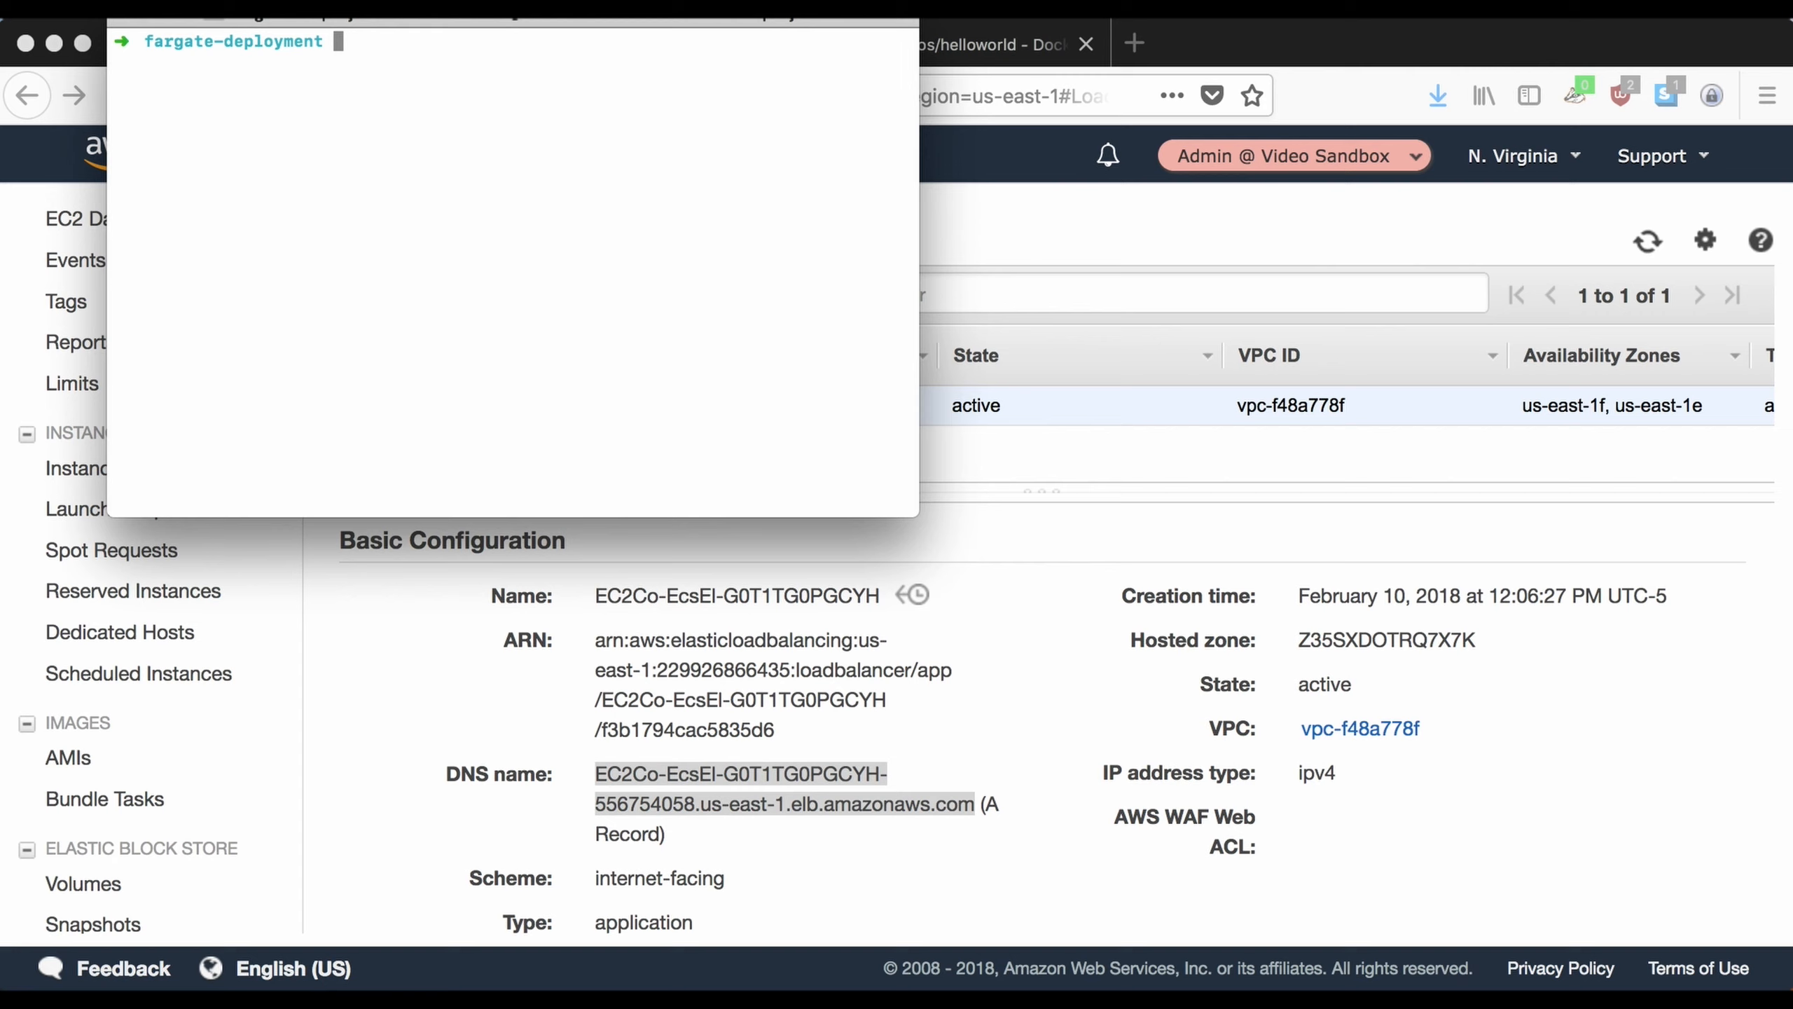
- Request the root path of the load balancer's copied DNS name over http on port 4000 with curl
text(curl http://)
key(super+v)
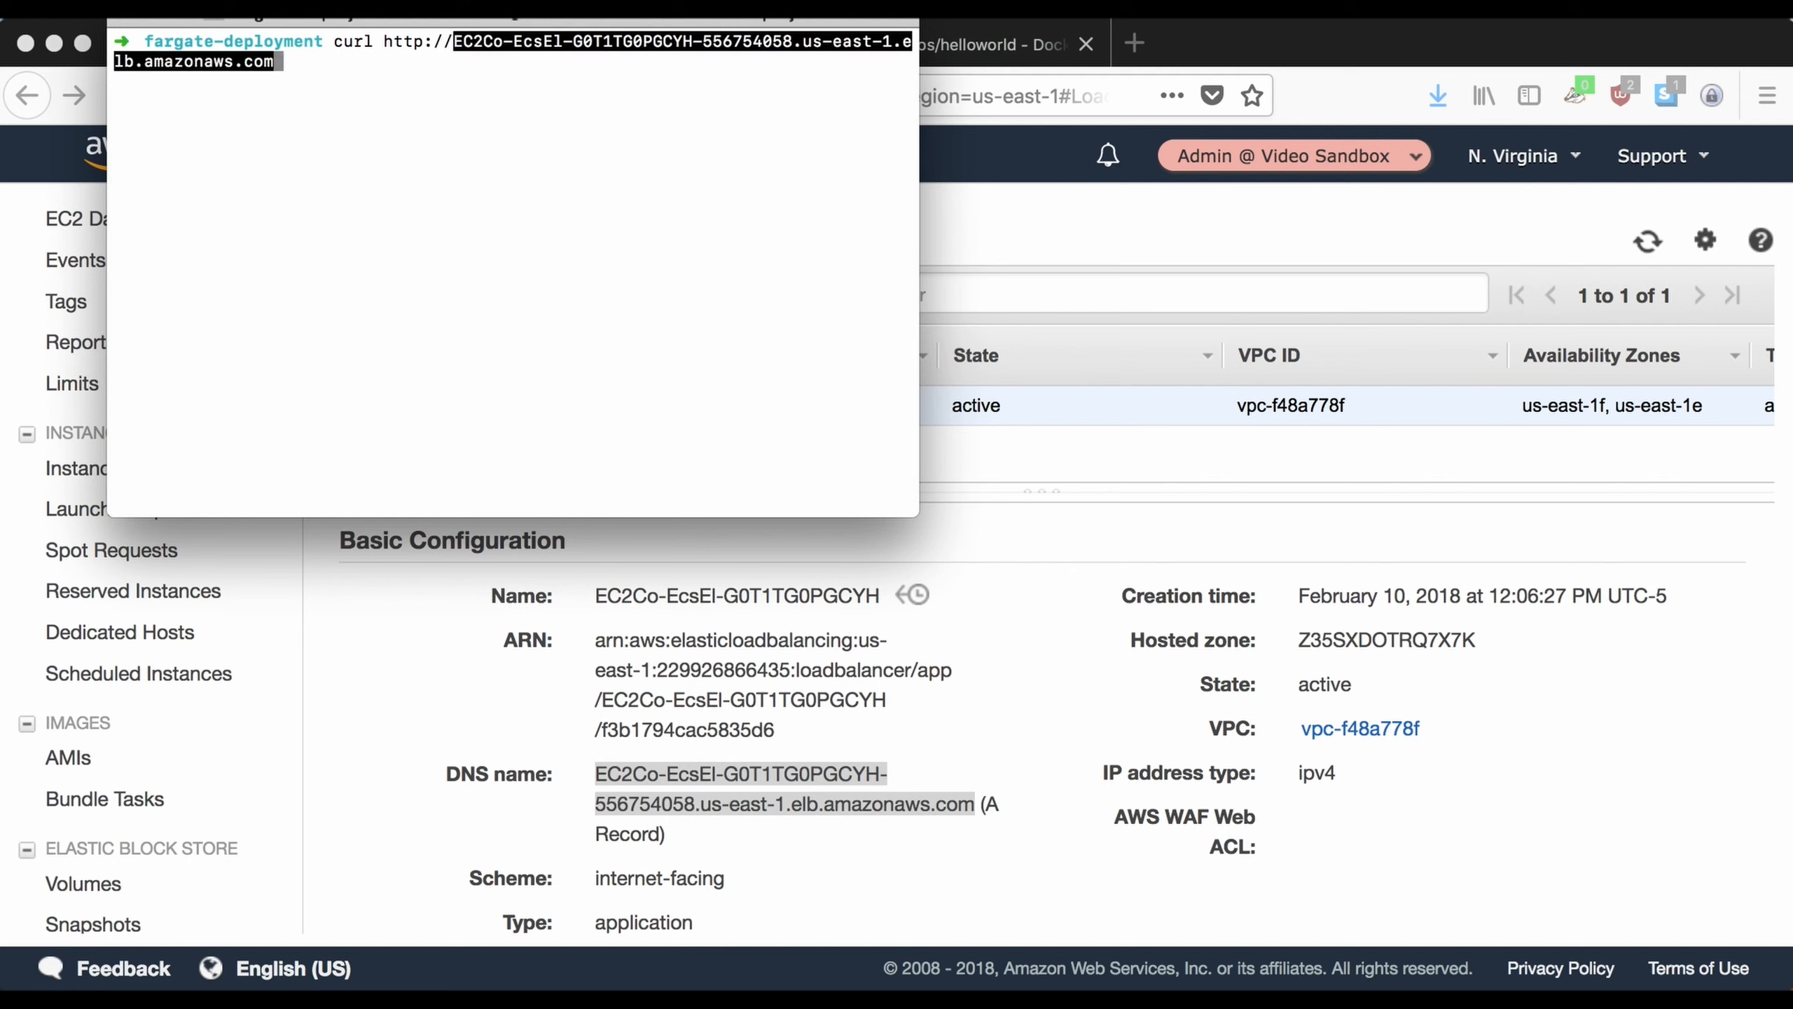
text(:4000/)
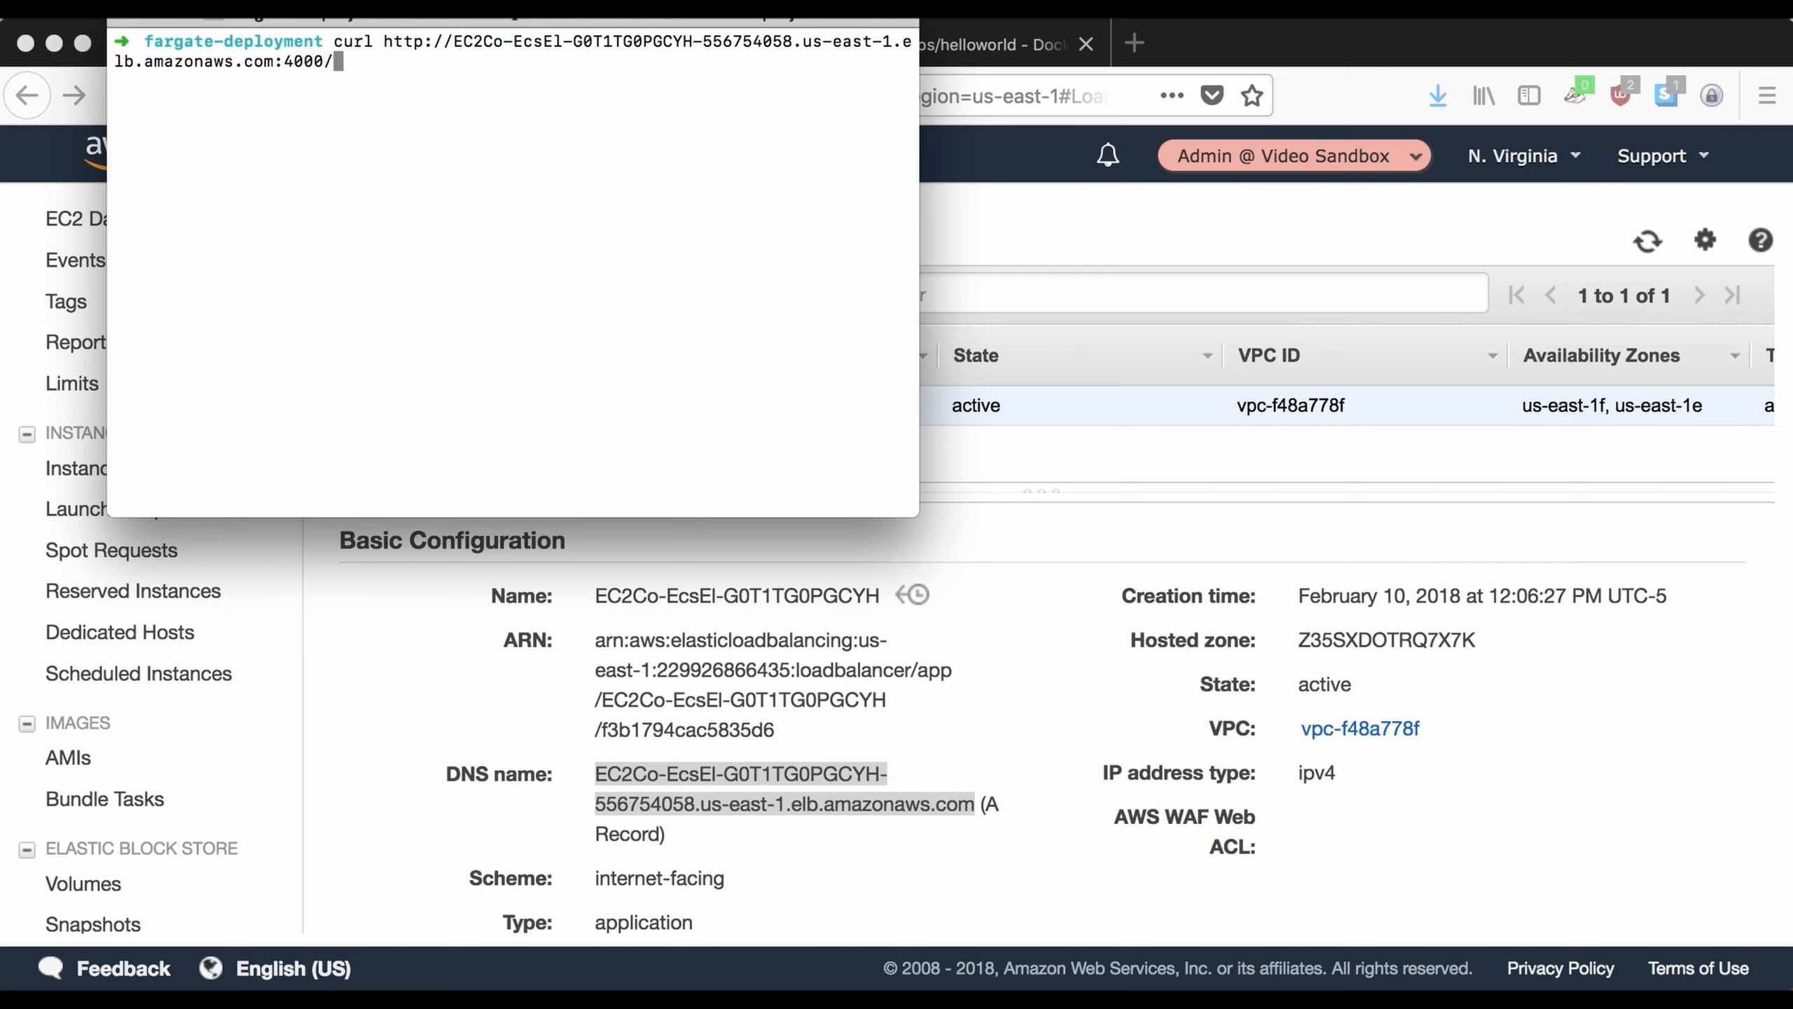
key(Return)
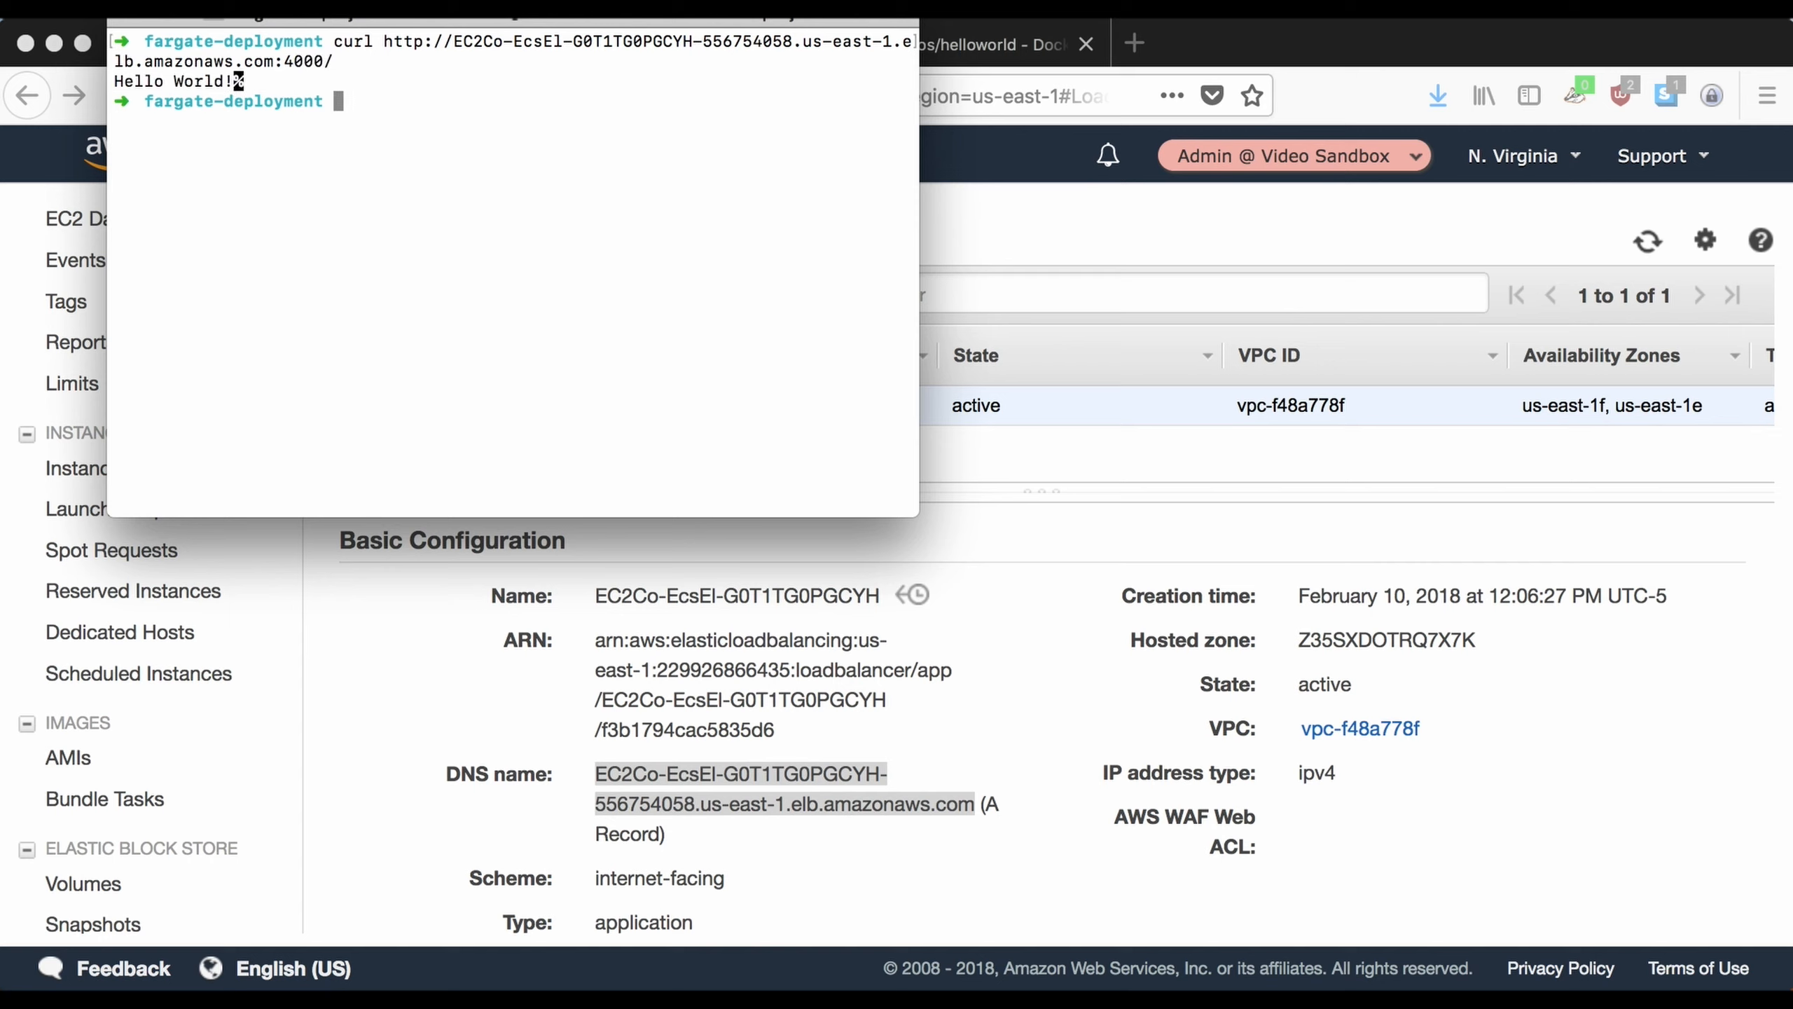